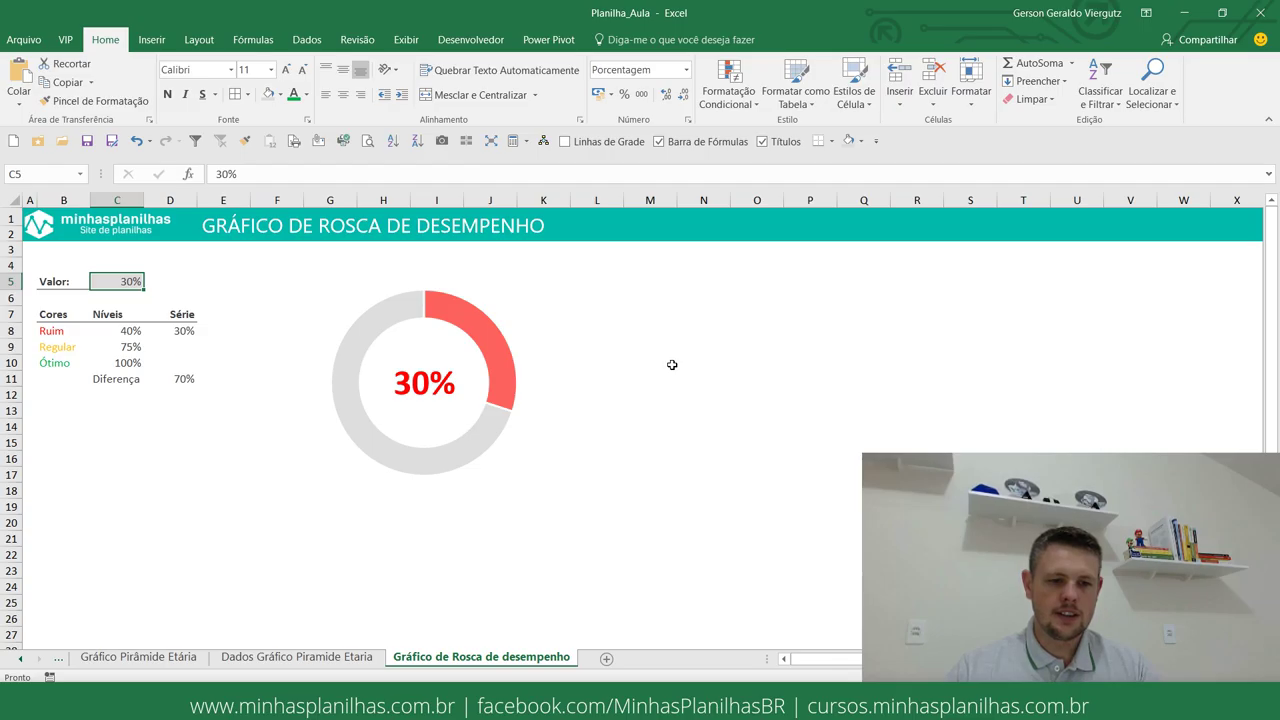
# - Enter 50% and then 80% in Valor to test the chart turning green
pyautogui.write('50')
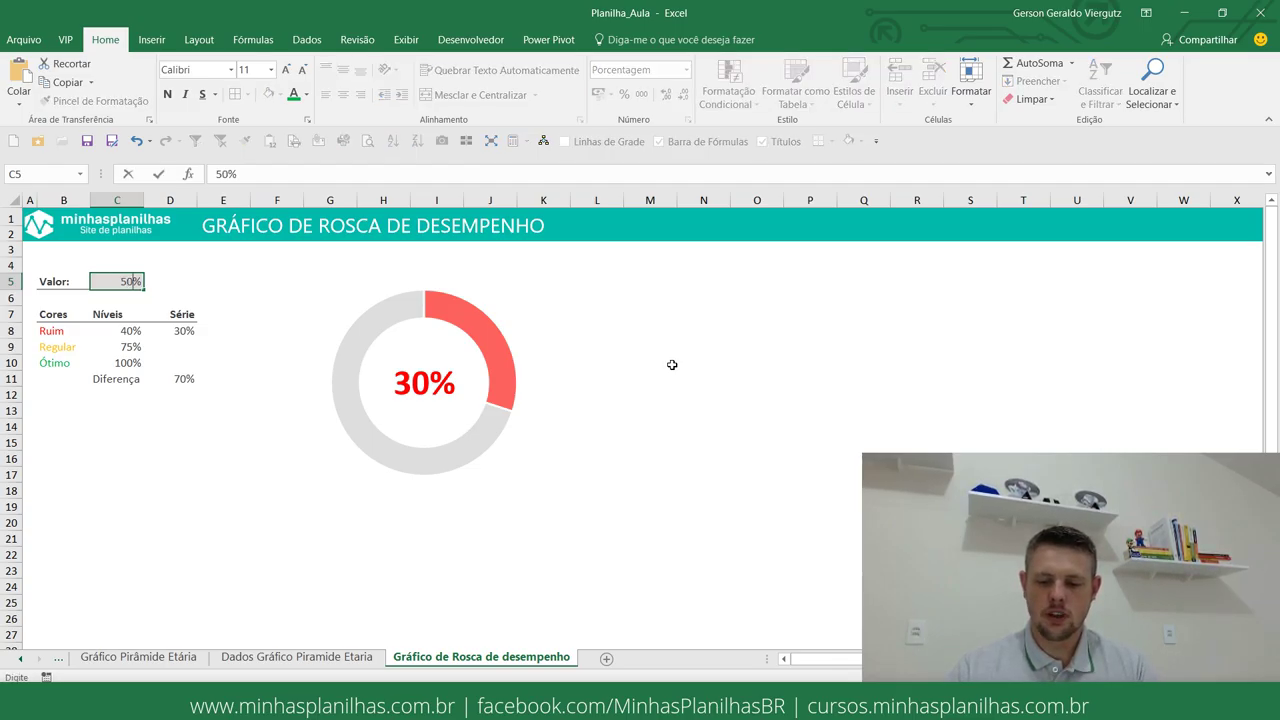
pyautogui.press('Return')
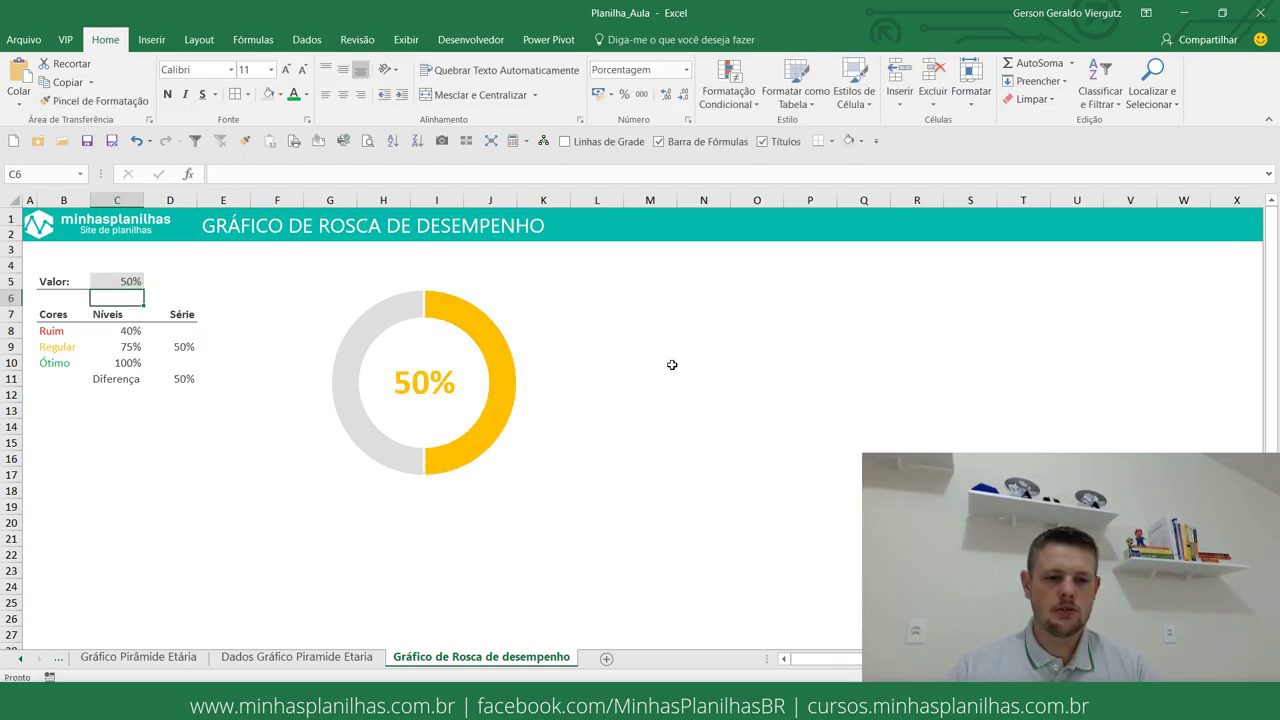
pyautogui.press('Up')
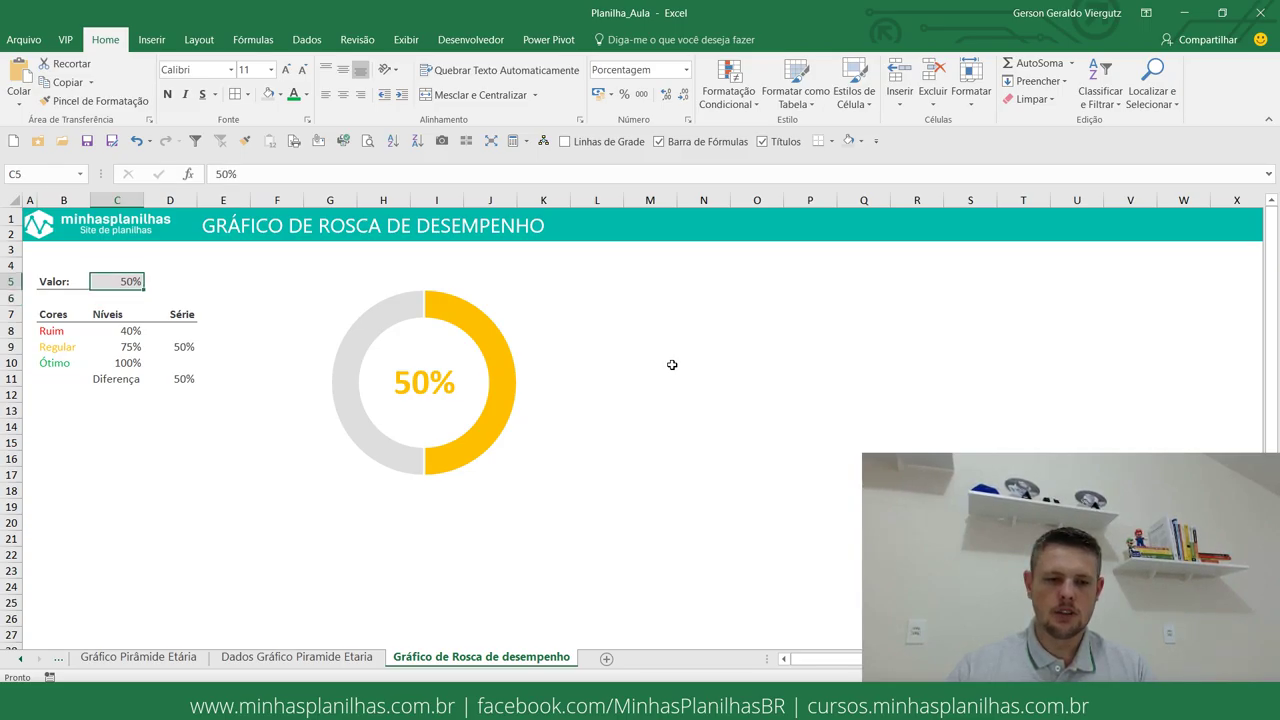
pyautogui.write('80')
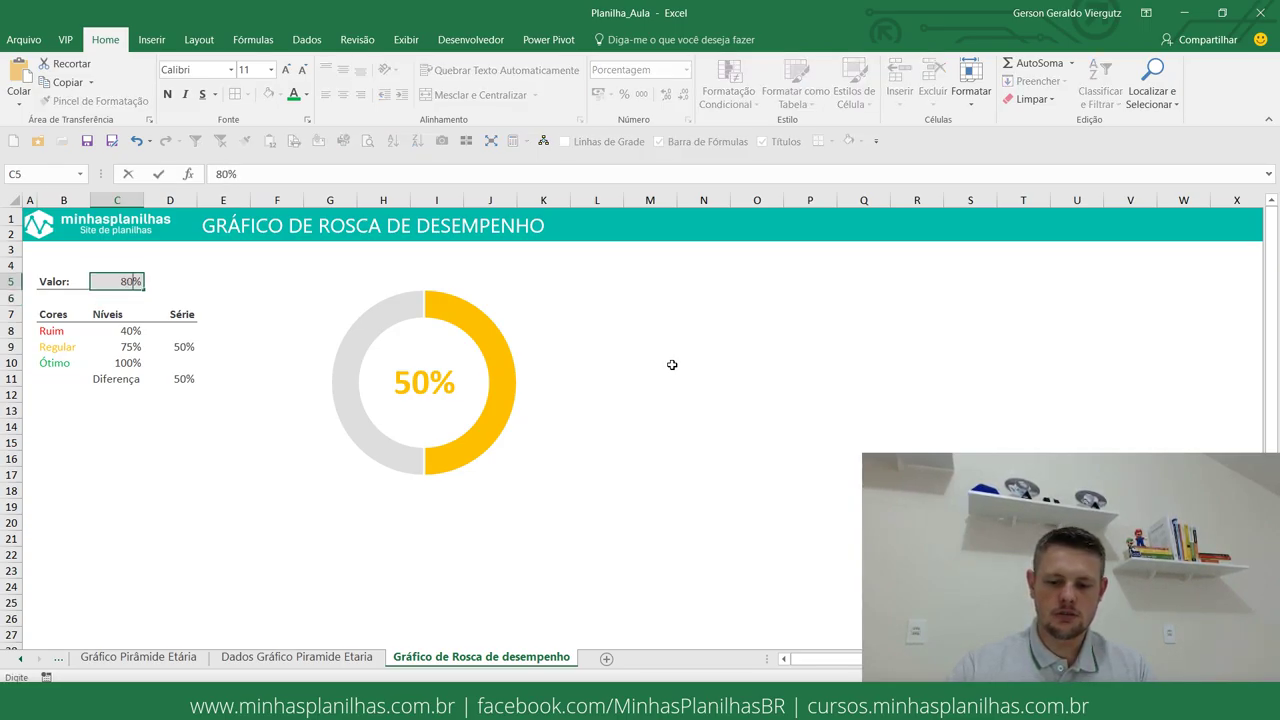
pyautogui.press('Return')
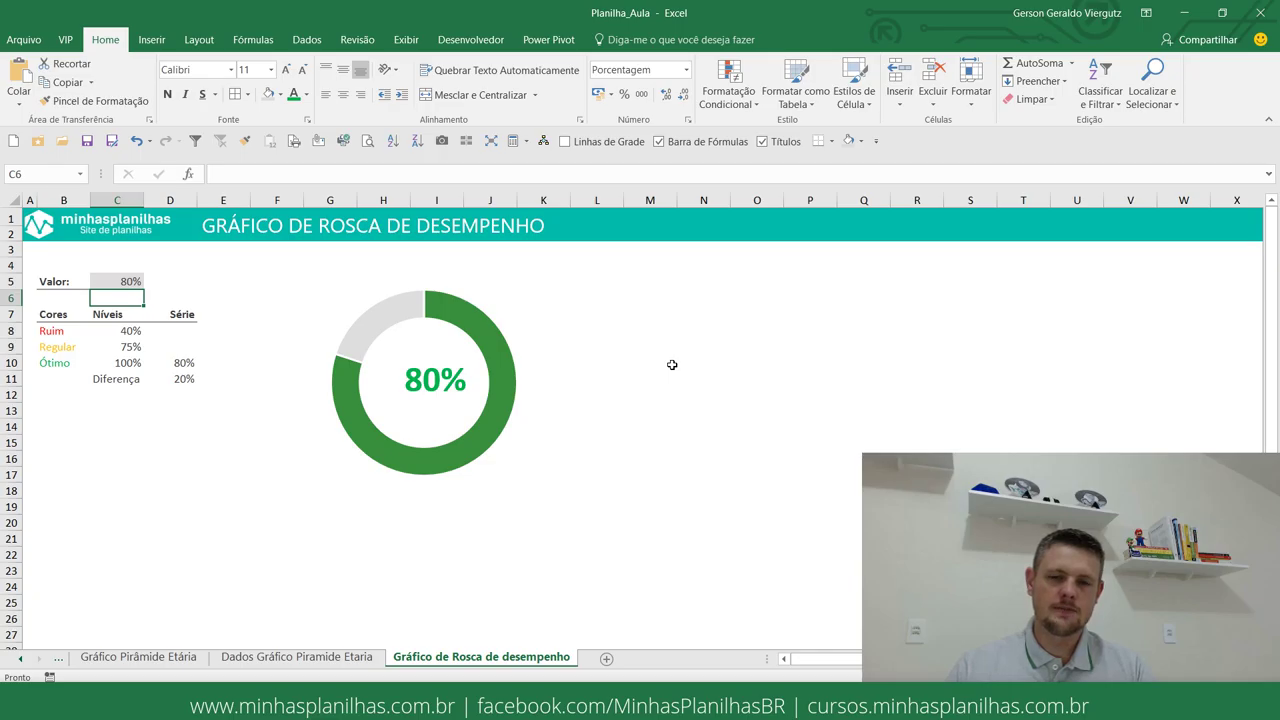
# - Delete the centre percentage label and the doughnut chart, and clear Série cells D8:D11
pyautogui.click(433, 380)
pyautogui.press('Delete')
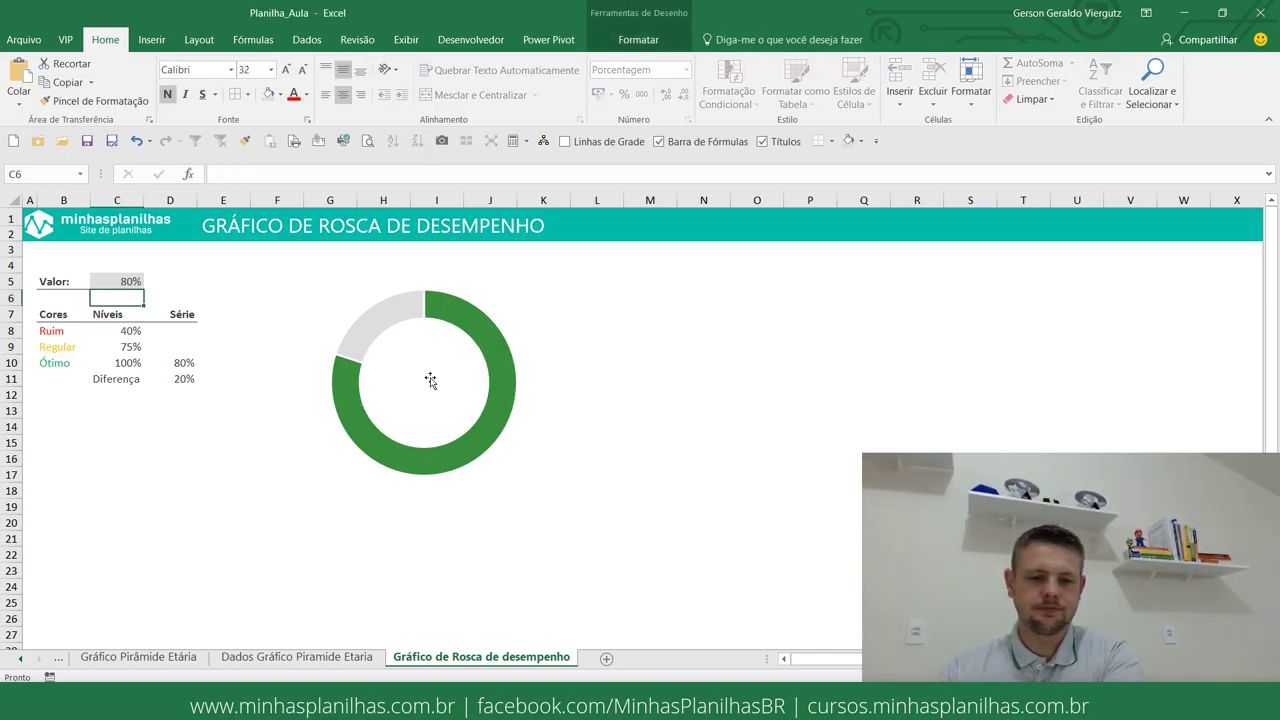
pyautogui.click(505, 259)
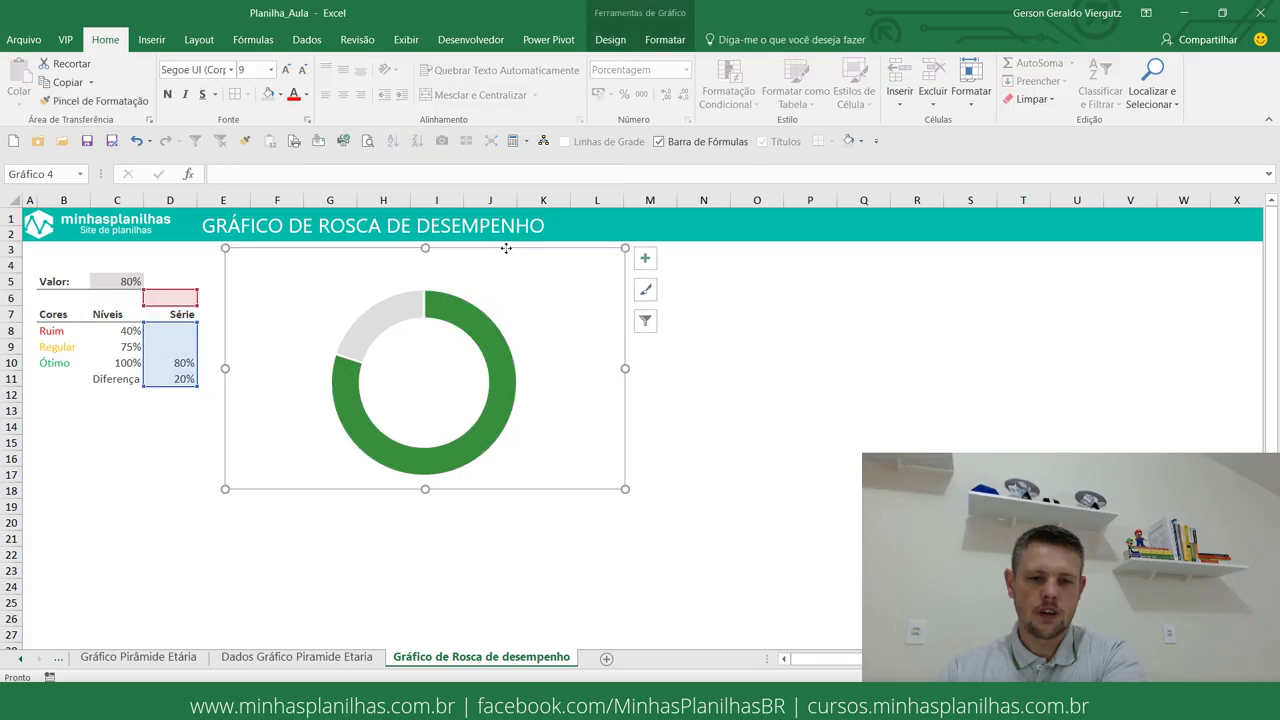
pyautogui.press('Delete')
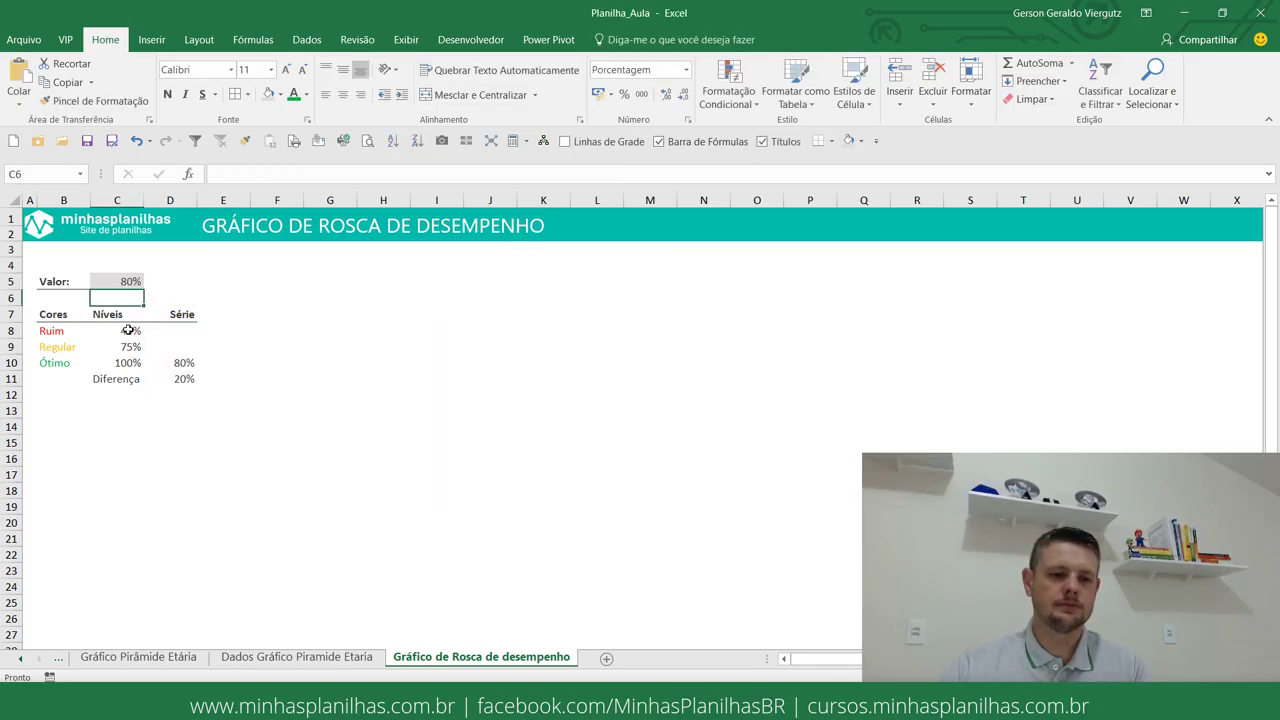
pyautogui.moveTo(128, 330)
pyautogui.mouseDown()
pyautogui.moveTo(135, 362)
pyautogui.moveTo(189, 369)
pyautogui.moveTo(189, 380)
pyautogui.mouseUp()
pyautogui.press('Delete')
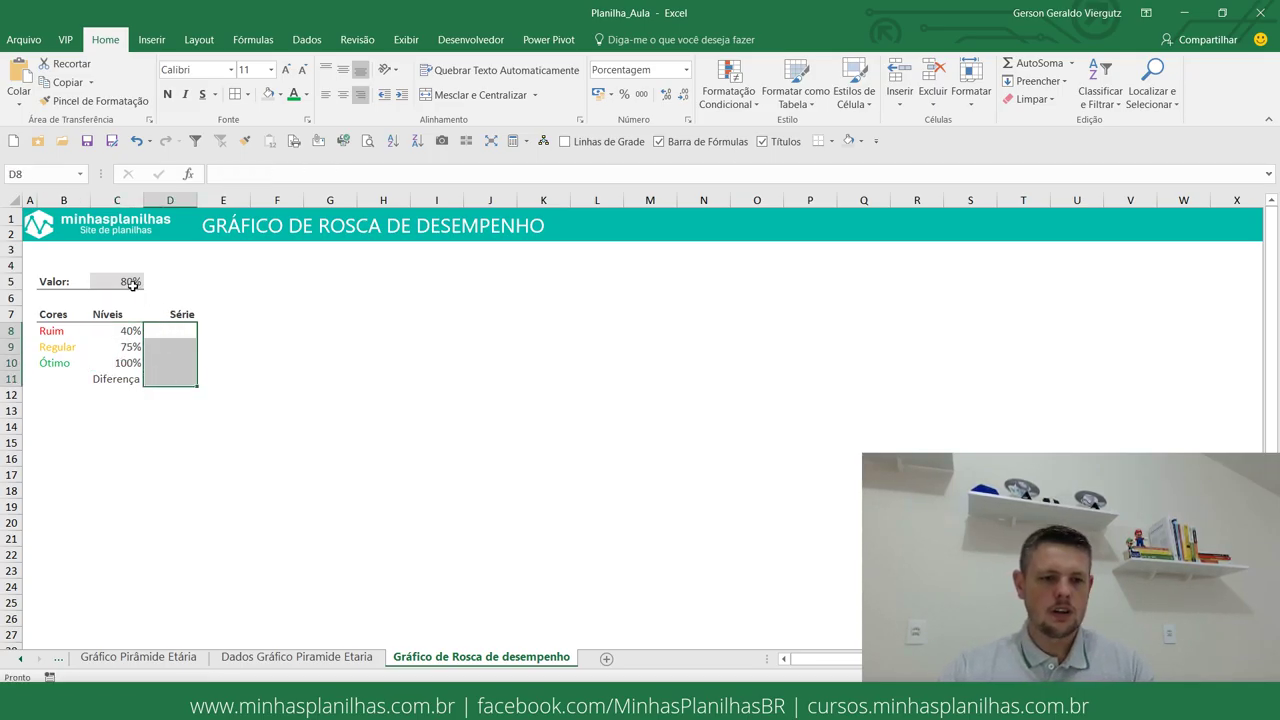
pyautogui.click(135, 285)
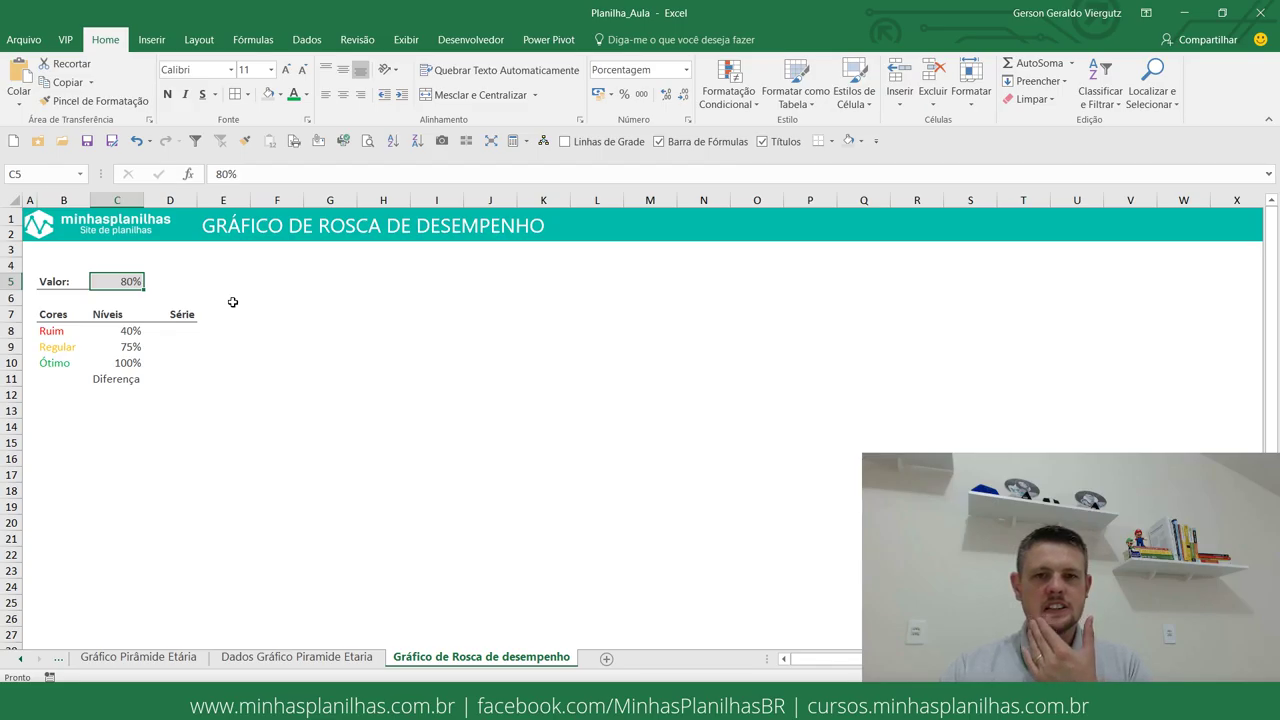
pyautogui.click(135, 331)
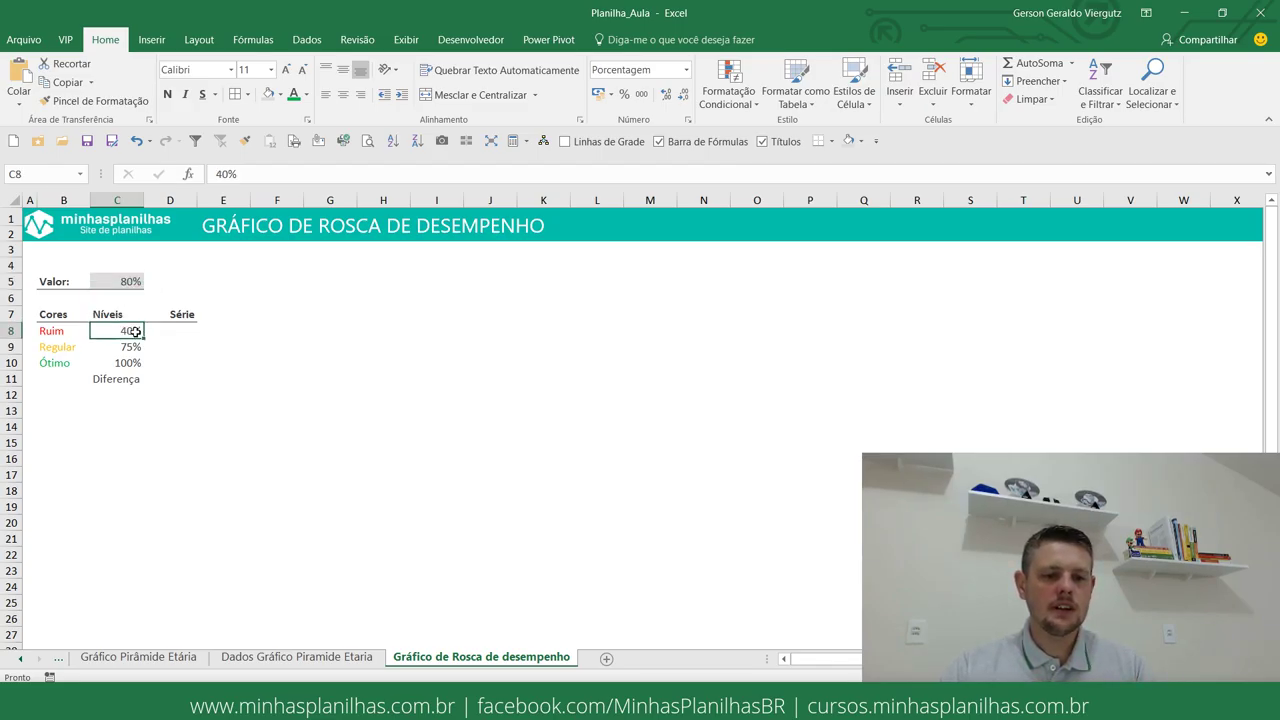
pyautogui.click(62, 331)
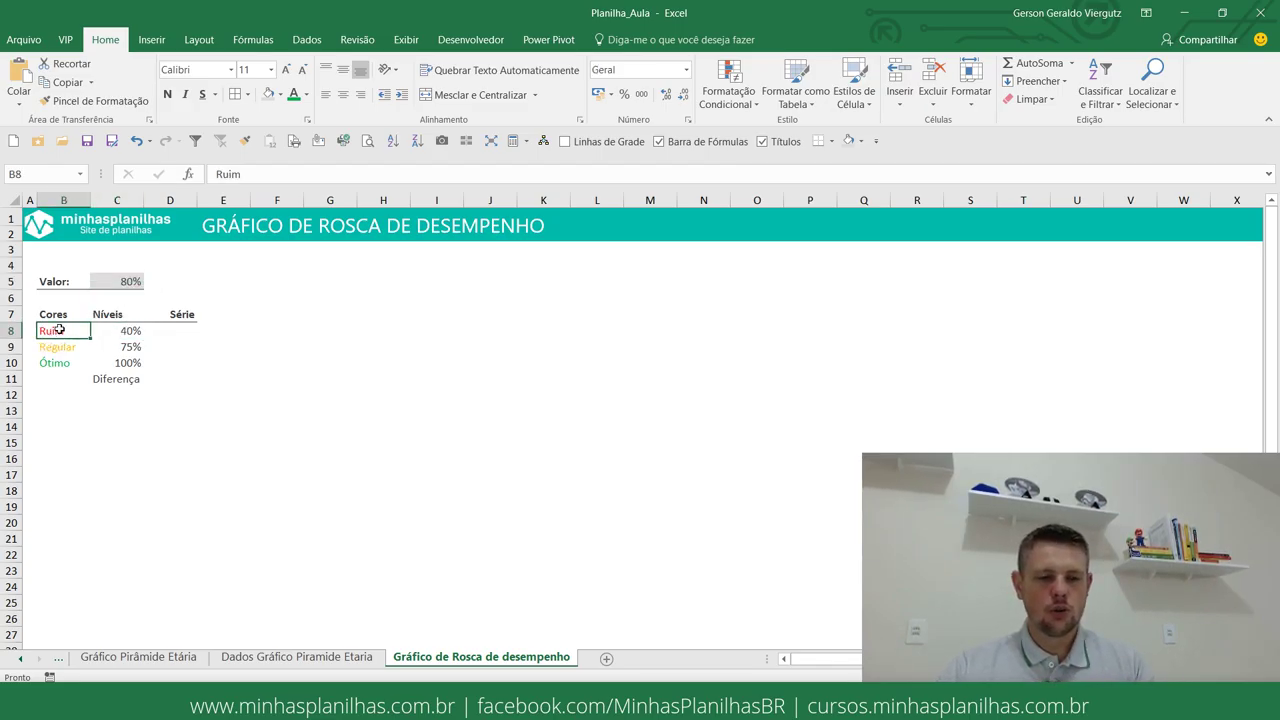
pyautogui.click(122, 330)
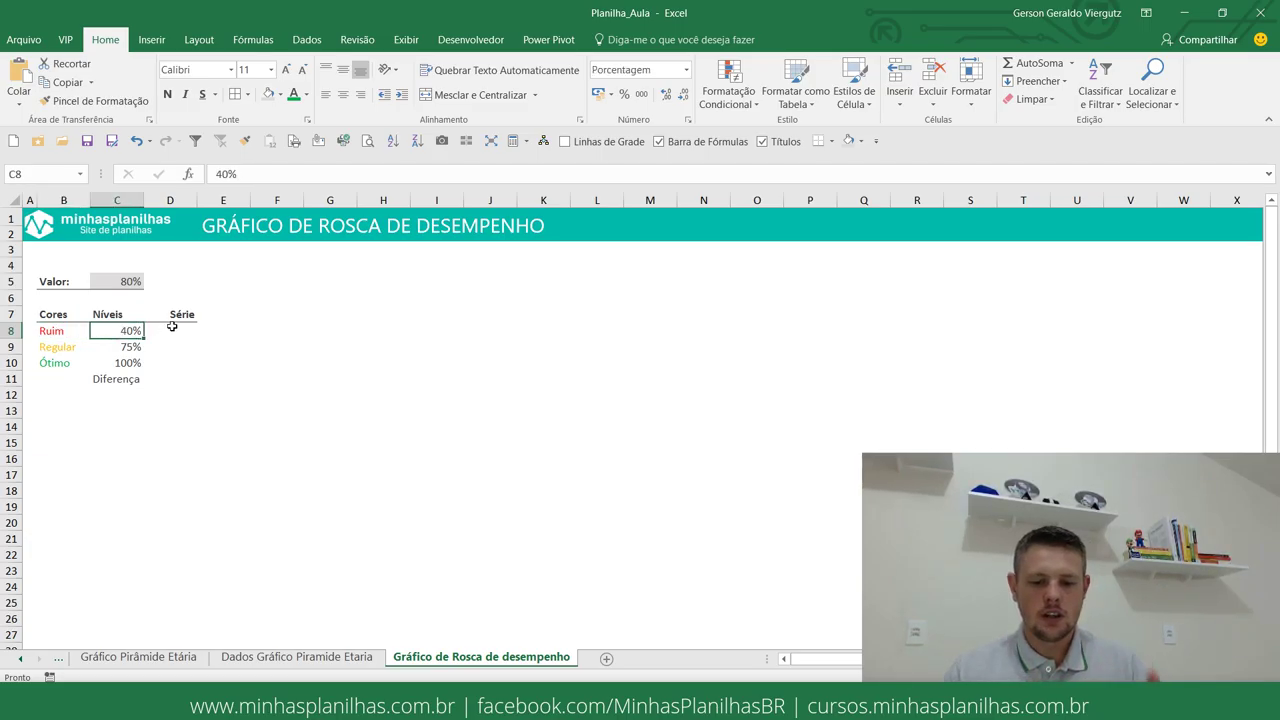
pyautogui.press('Down')
pyautogui.press('Down')
pyautogui.press('Left')
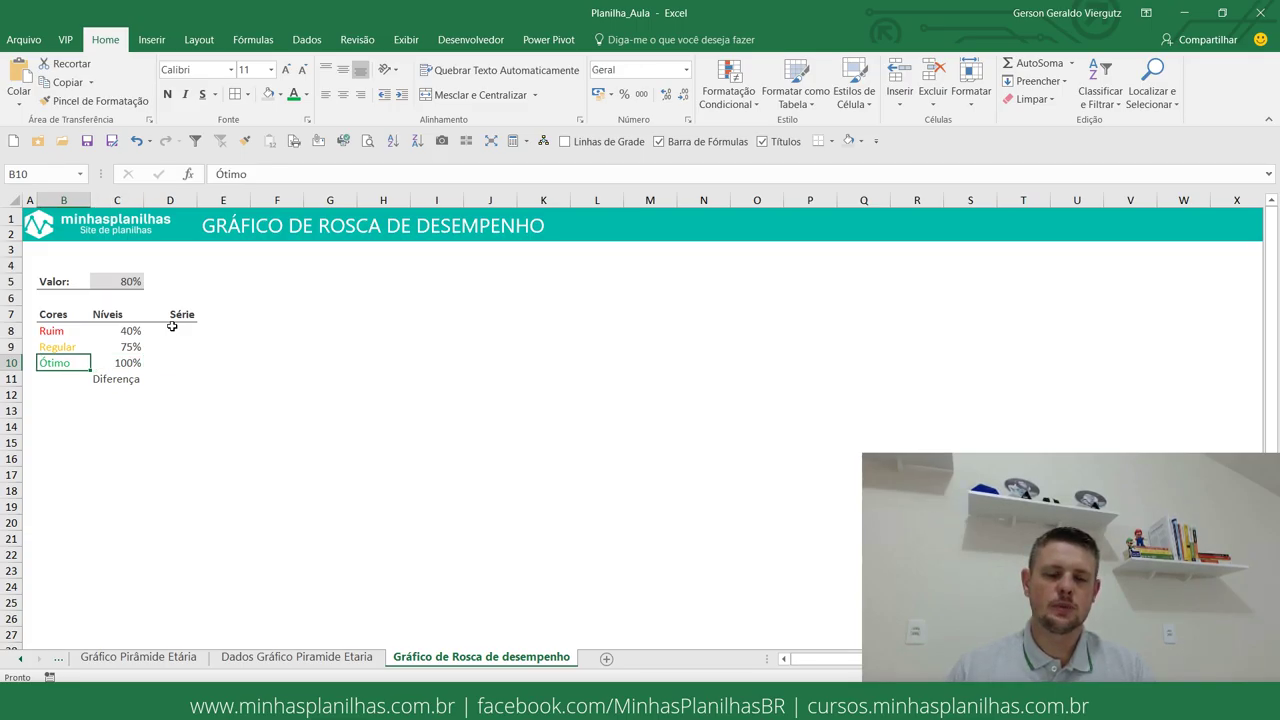
pyautogui.press('Right')
pyautogui.press('Right')
pyautogui.press('Up')
pyautogui.press('Up')
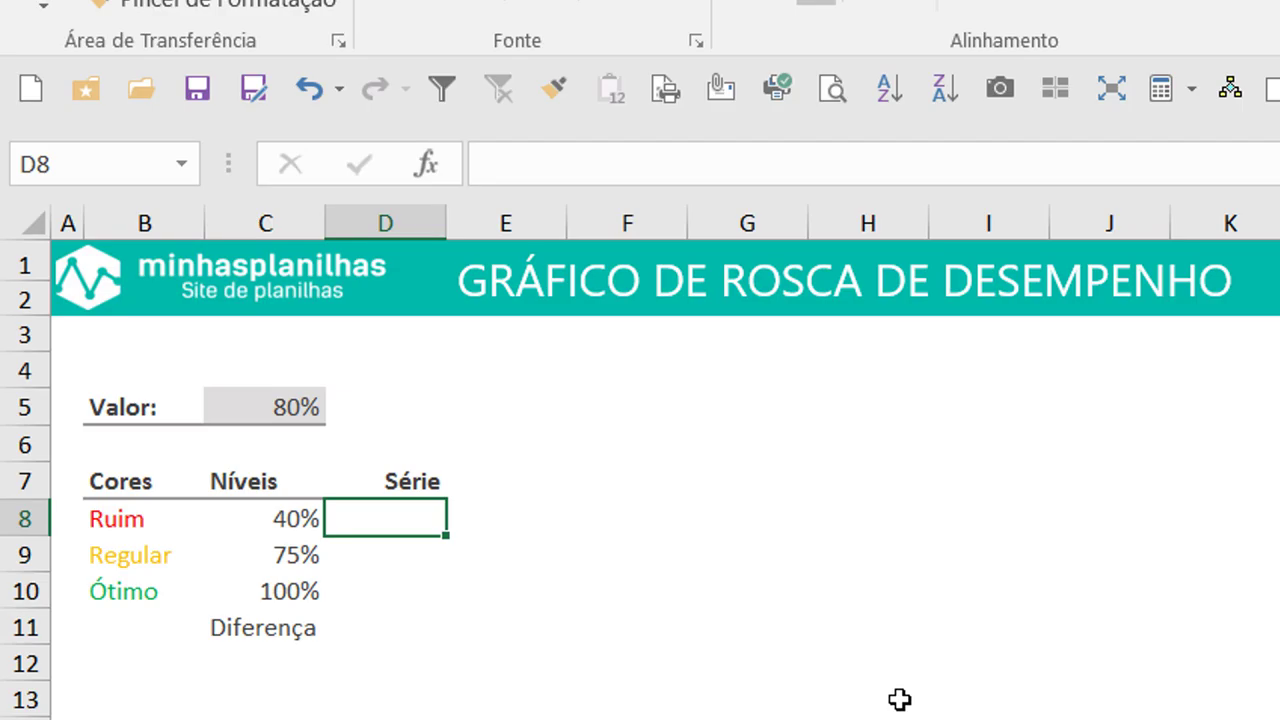
# - Enter =SE($C$5<=C8;C5;"") in D8 for the Ruim series value
pyautogui.write('=se(')
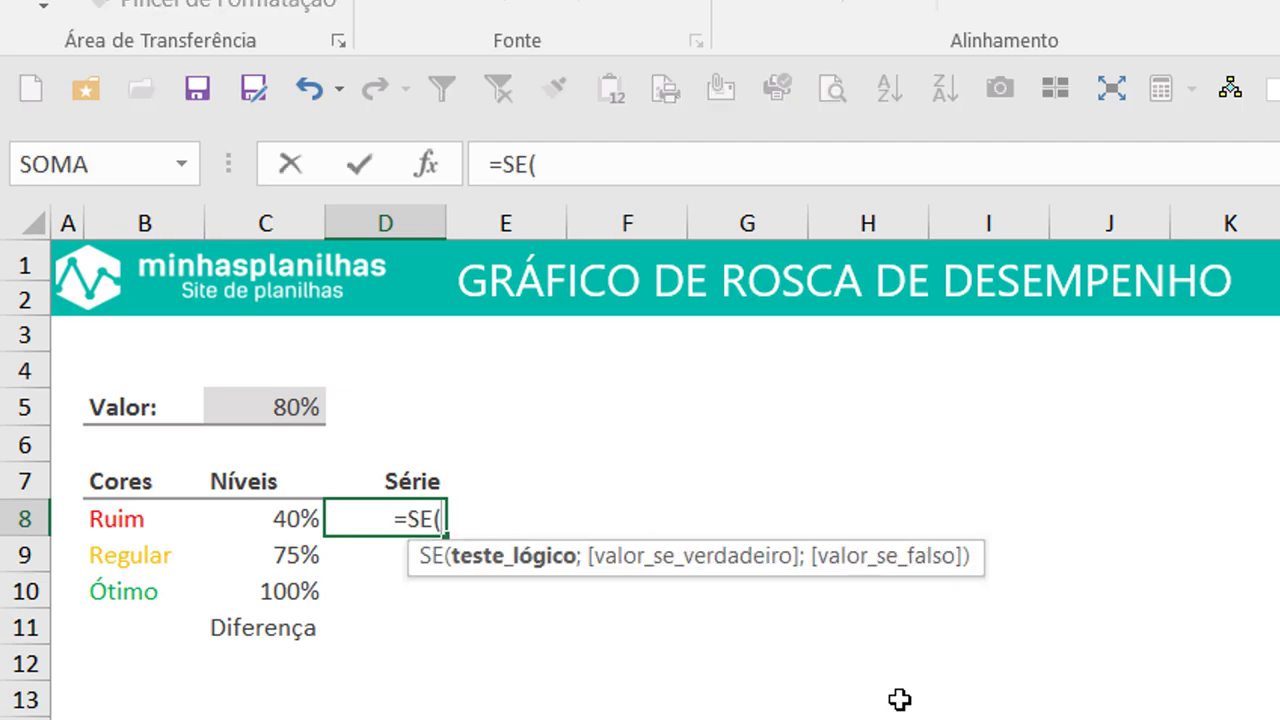
pyautogui.press('Left')
pyautogui.press('Up')
pyautogui.press('Up')
pyautogui.press('Up')
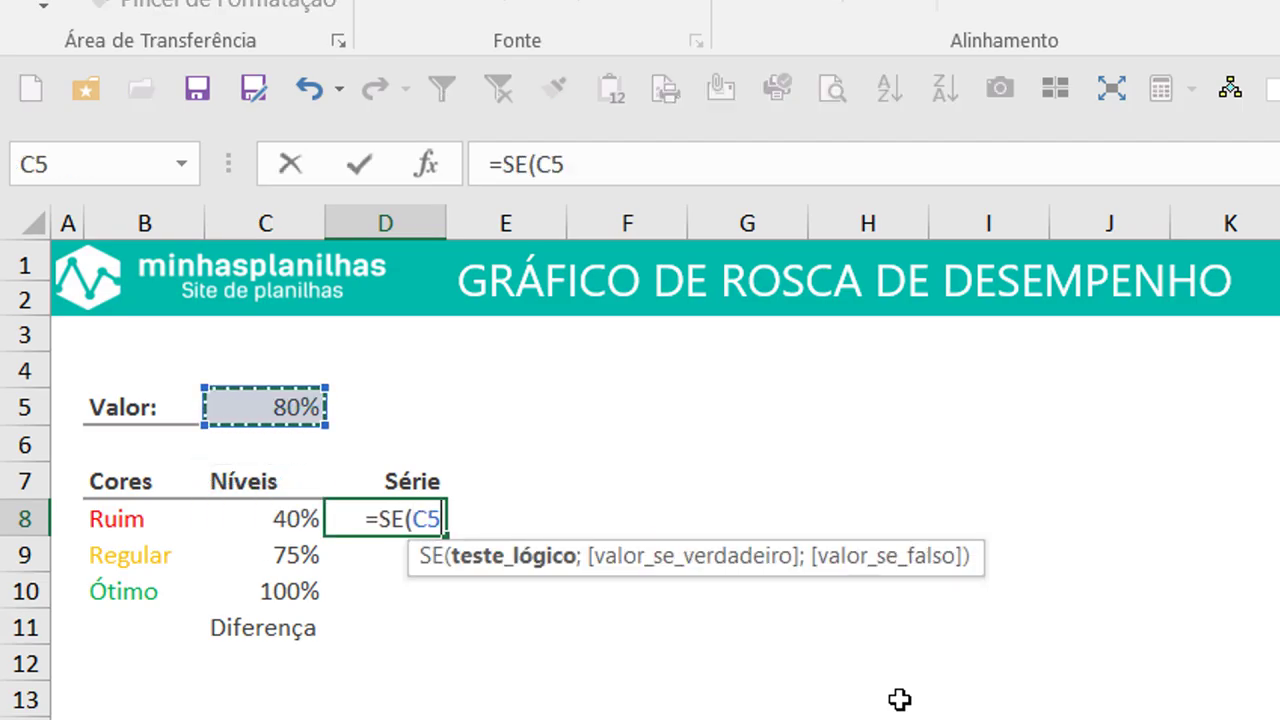
pyautogui.press('F4')
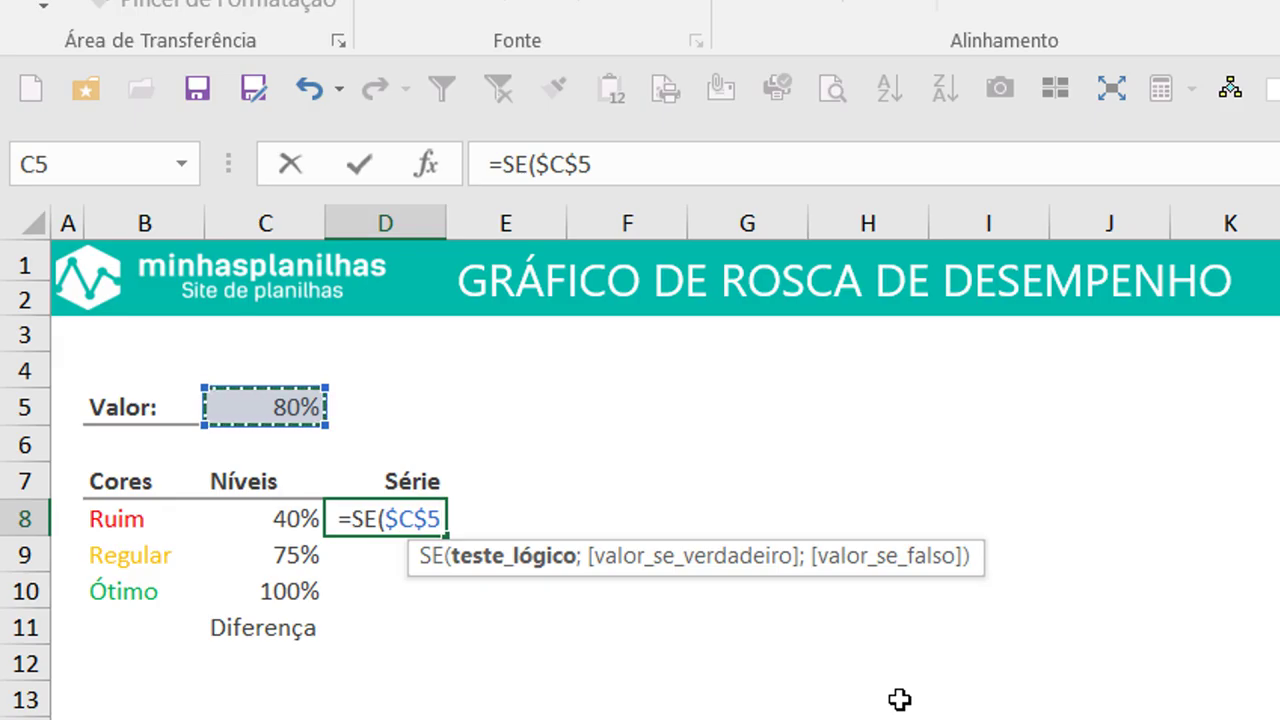
pyautogui.write('<=')
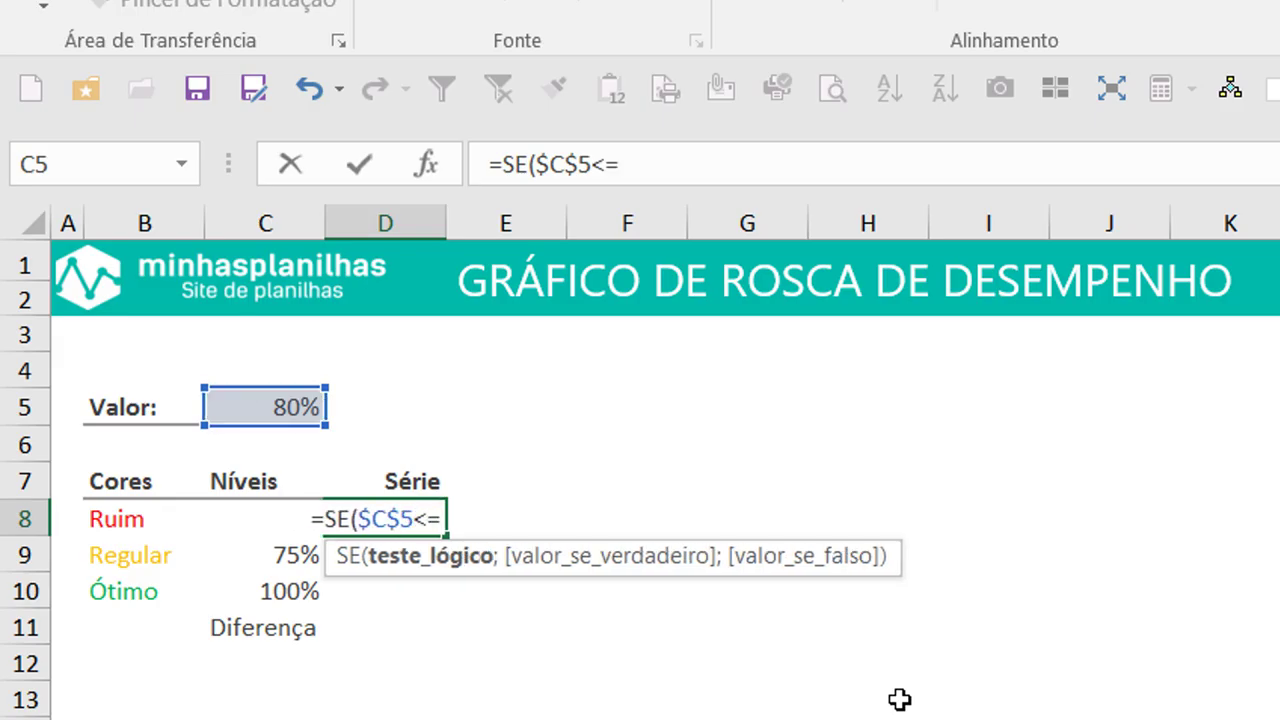
pyautogui.click(262, 508)
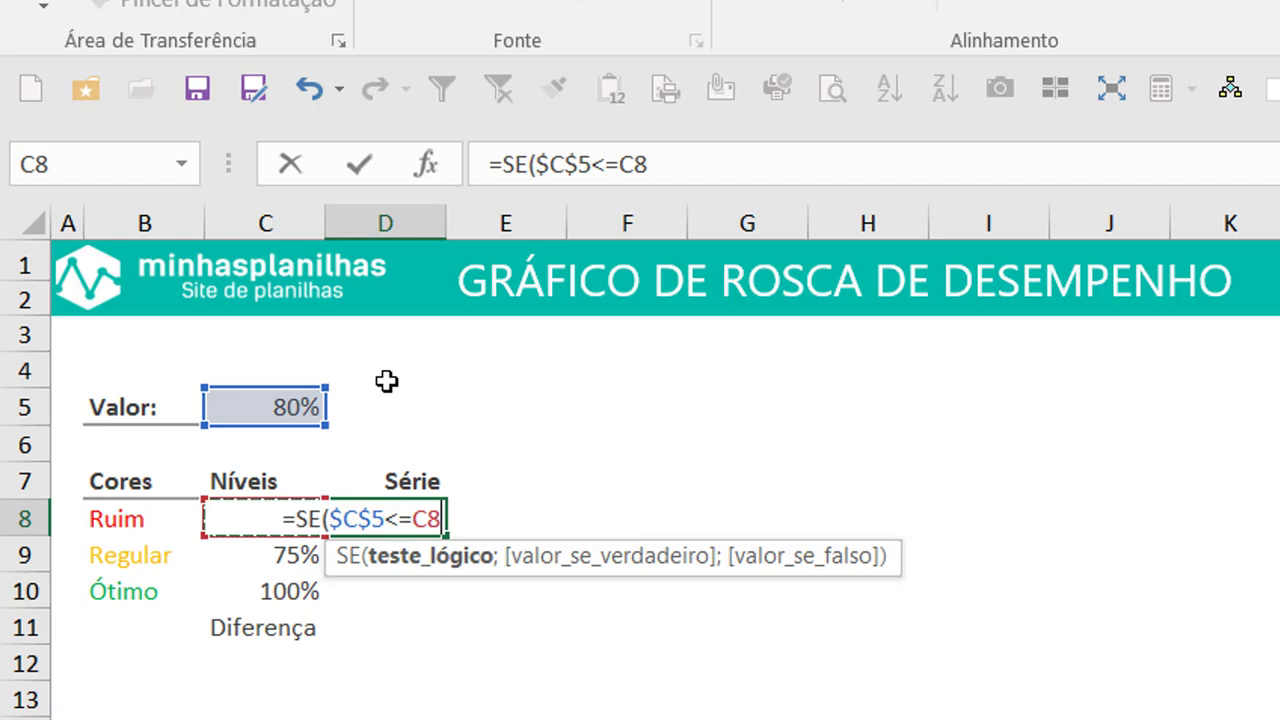
pyautogui.write(';')
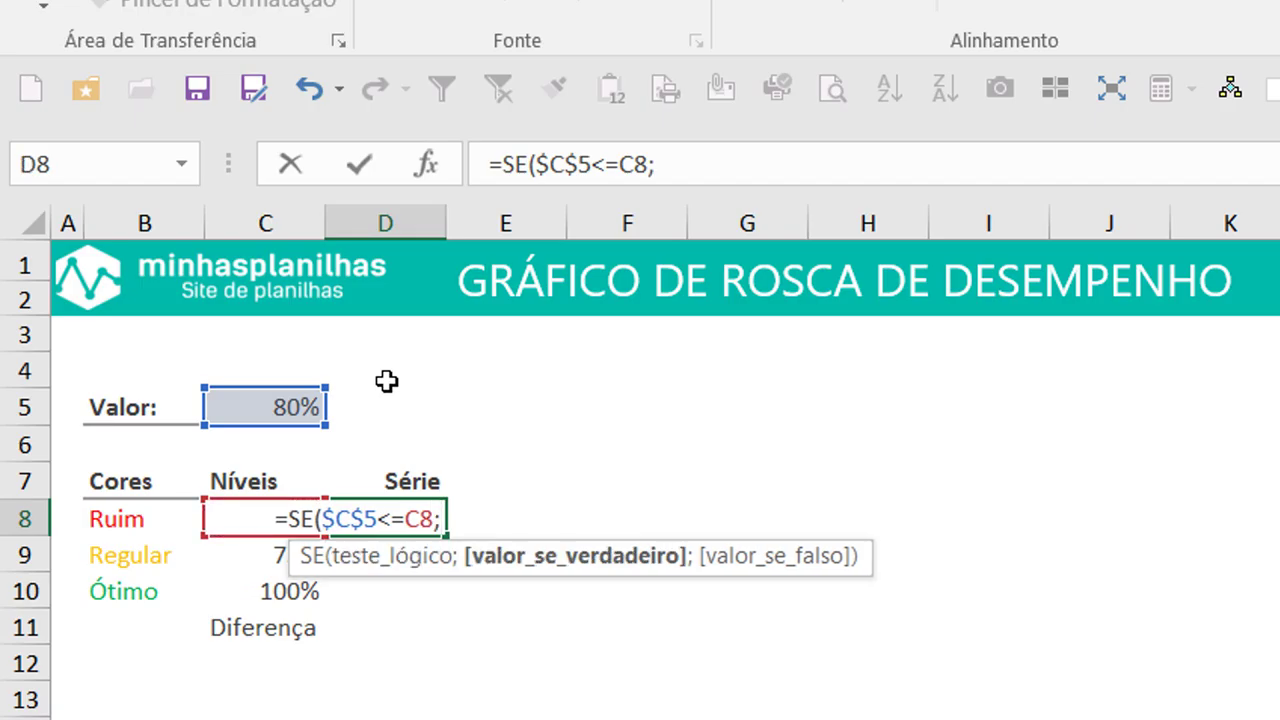
pyautogui.click(231, 408)
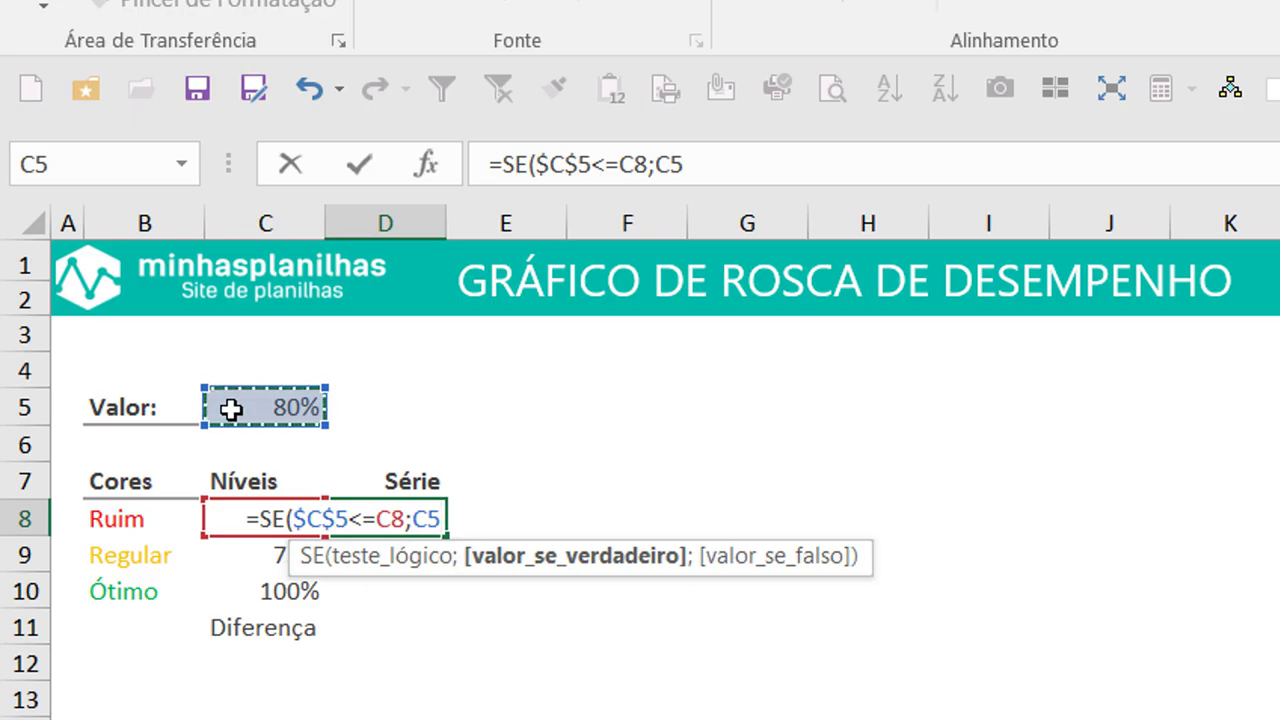
pyautogui.write(';""')
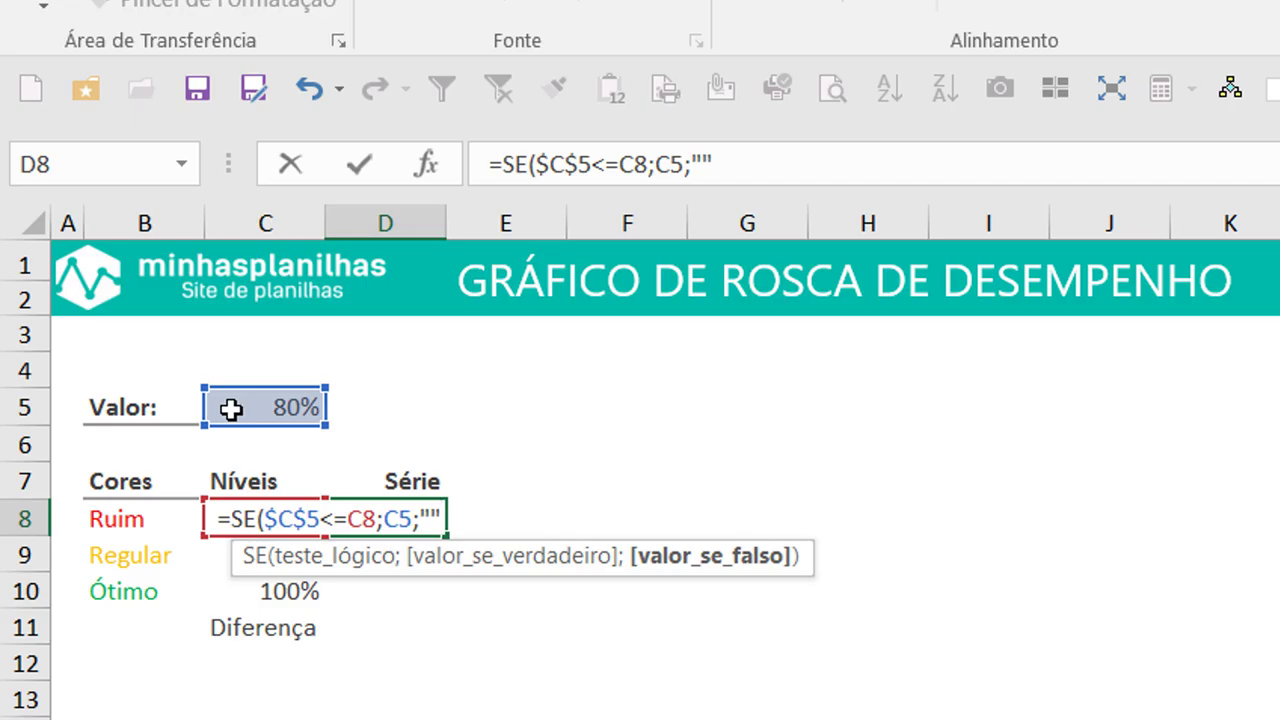
pyautogui.write(')')
pyautogui.press('Return')
pyautogui.press('Up')
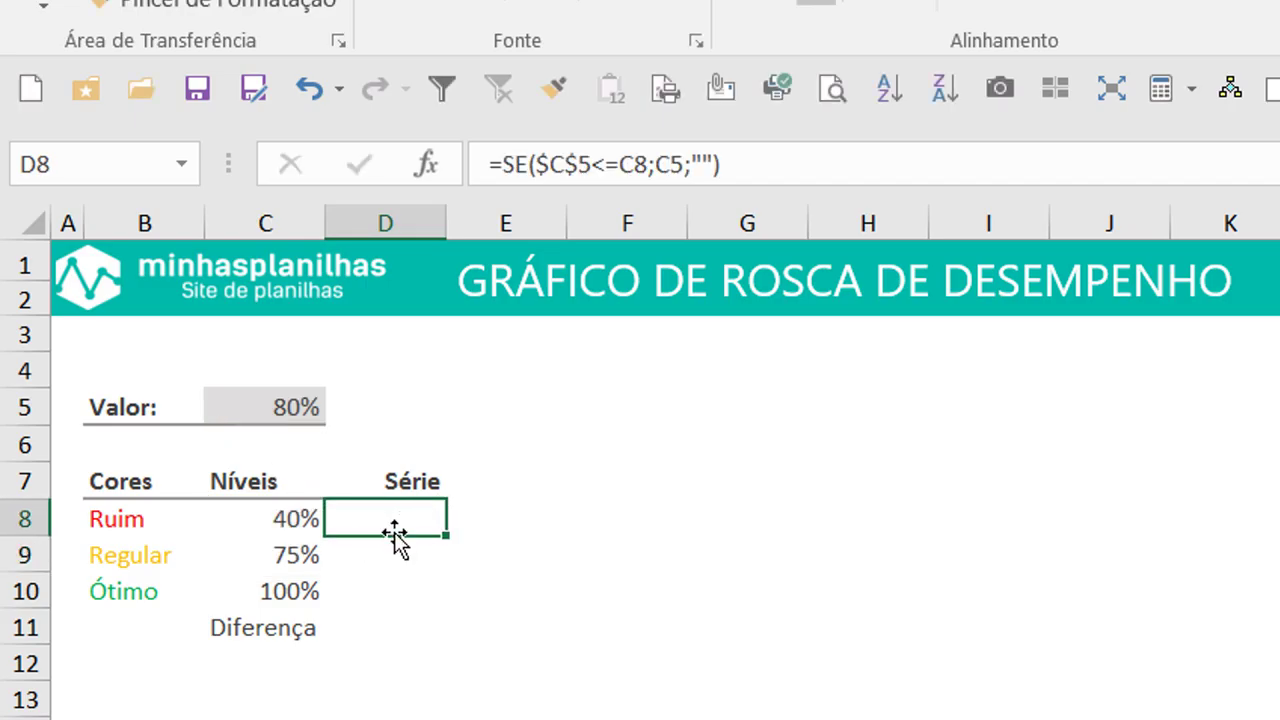
pyautogui.click(274, 417)
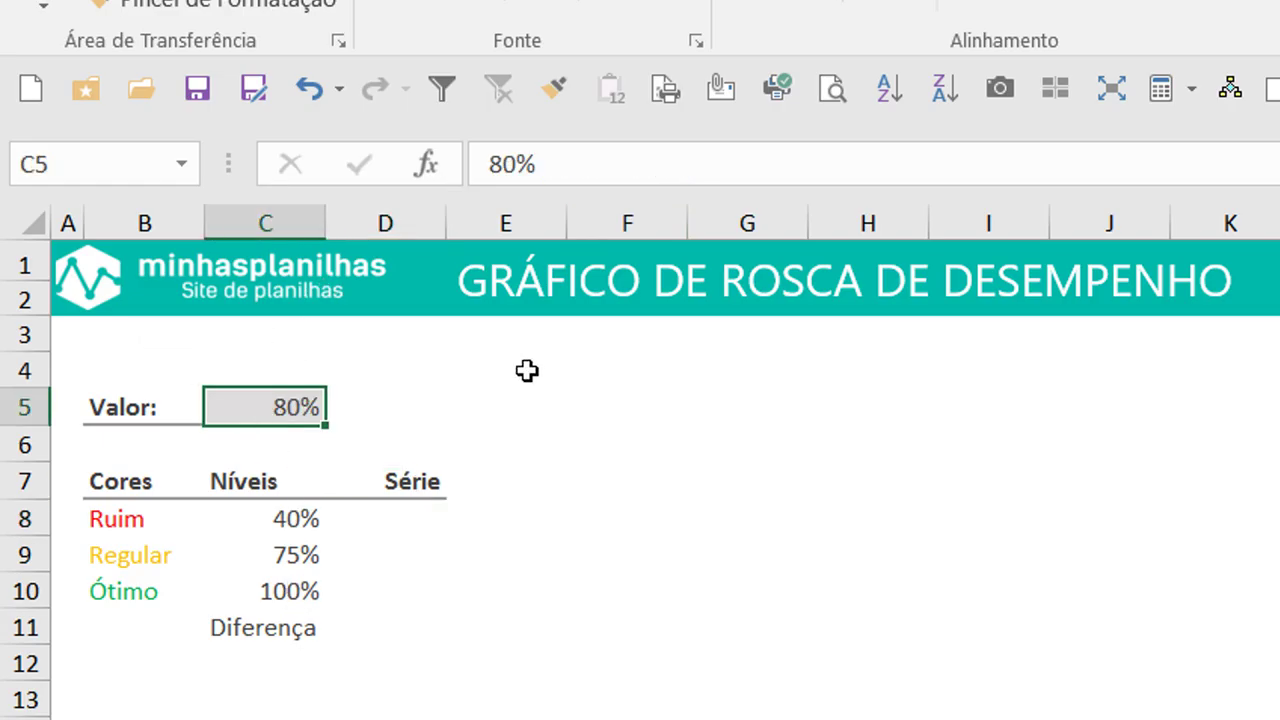
# - Test the D8 formula by setting Valor to 40% and then 30%
pyautogui.write('40')
pyautogui.press('Return')
pyautogui.press('Down')
pyautogui.press('Down')
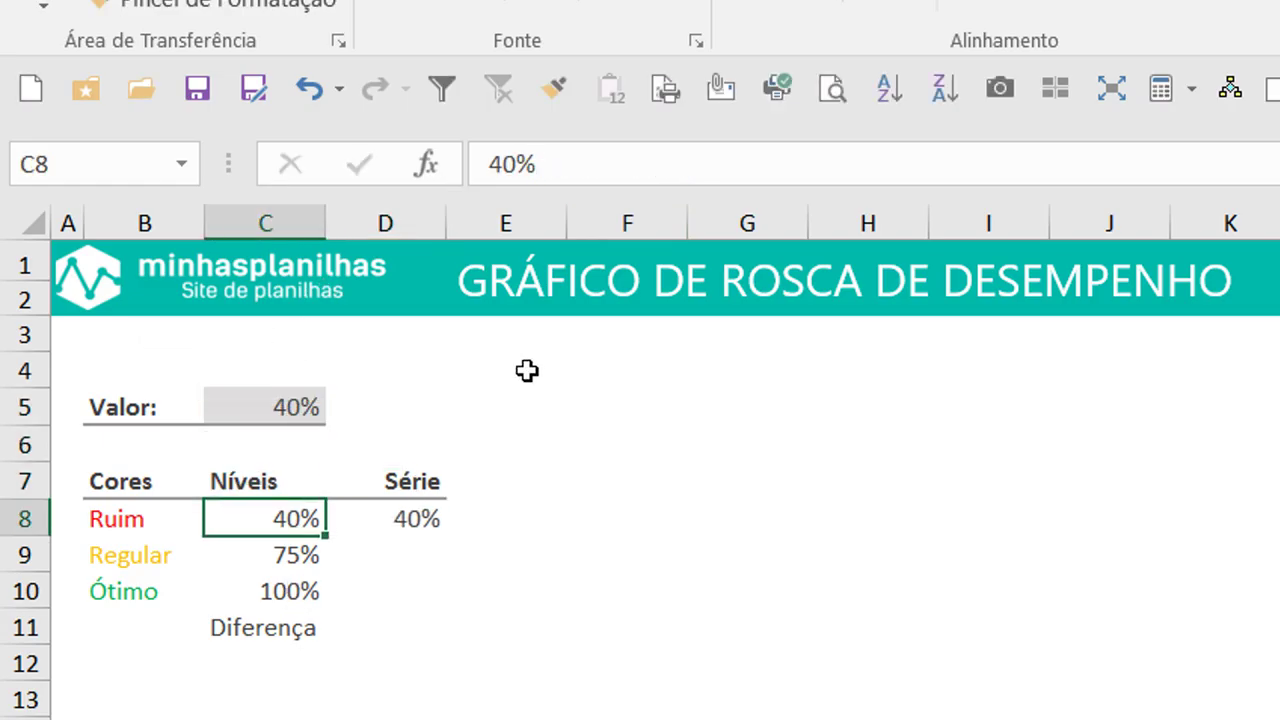
pyautogui.press('Right')
pyautogui.press('Left')
pyautogui.press('Up')
pyautogui.press('Up')
pyautogui.press('Up')
pyautogui.write('30')
pyautogui.press('Return')
pyautogui.press('Down')
pyautogui.press('Right')
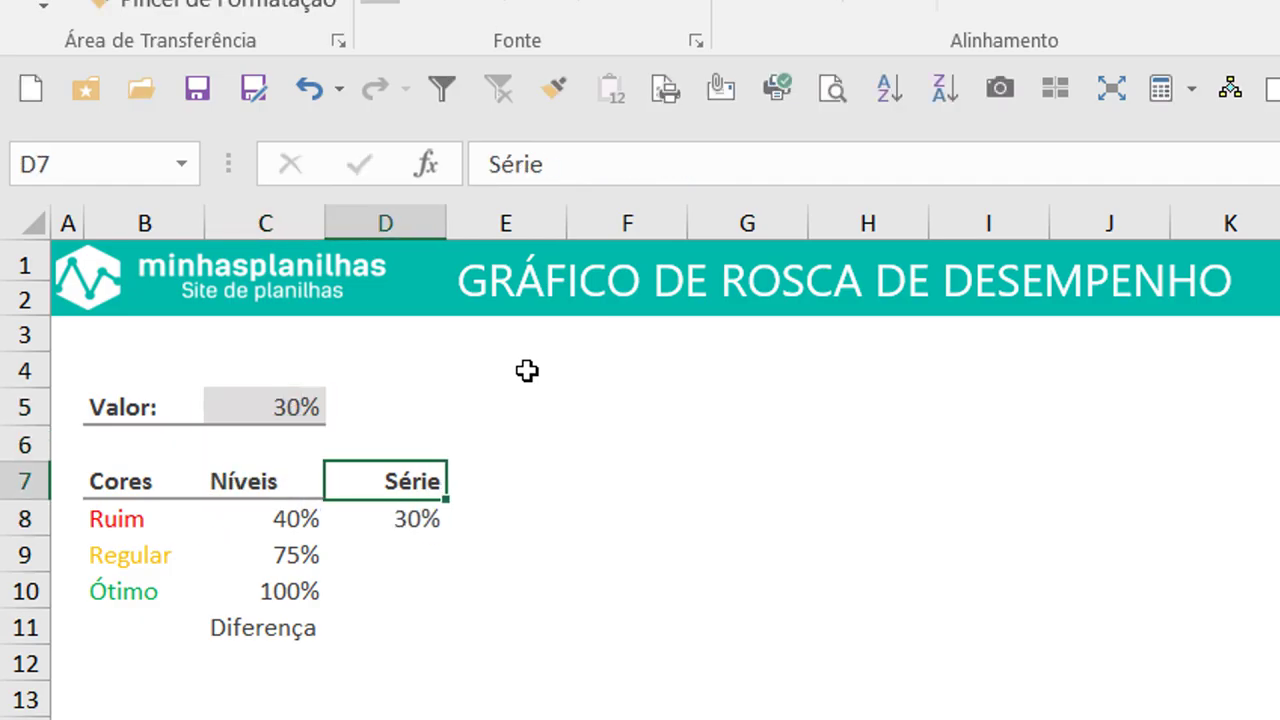
pyautogui.press('Down')
pyautogui.press('Down')
pyautogui.press('Up')
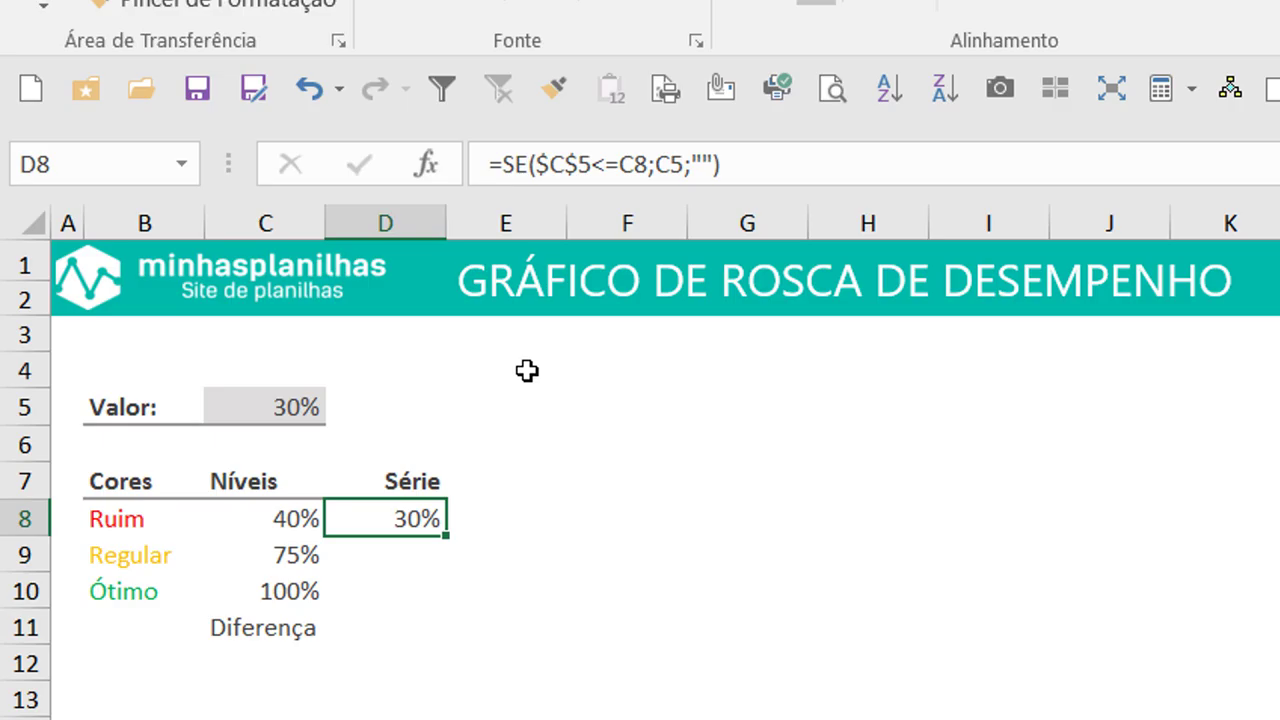
pyautogui.press('Left')
pyautogui.press('Right')
pyautogui.press('Down')
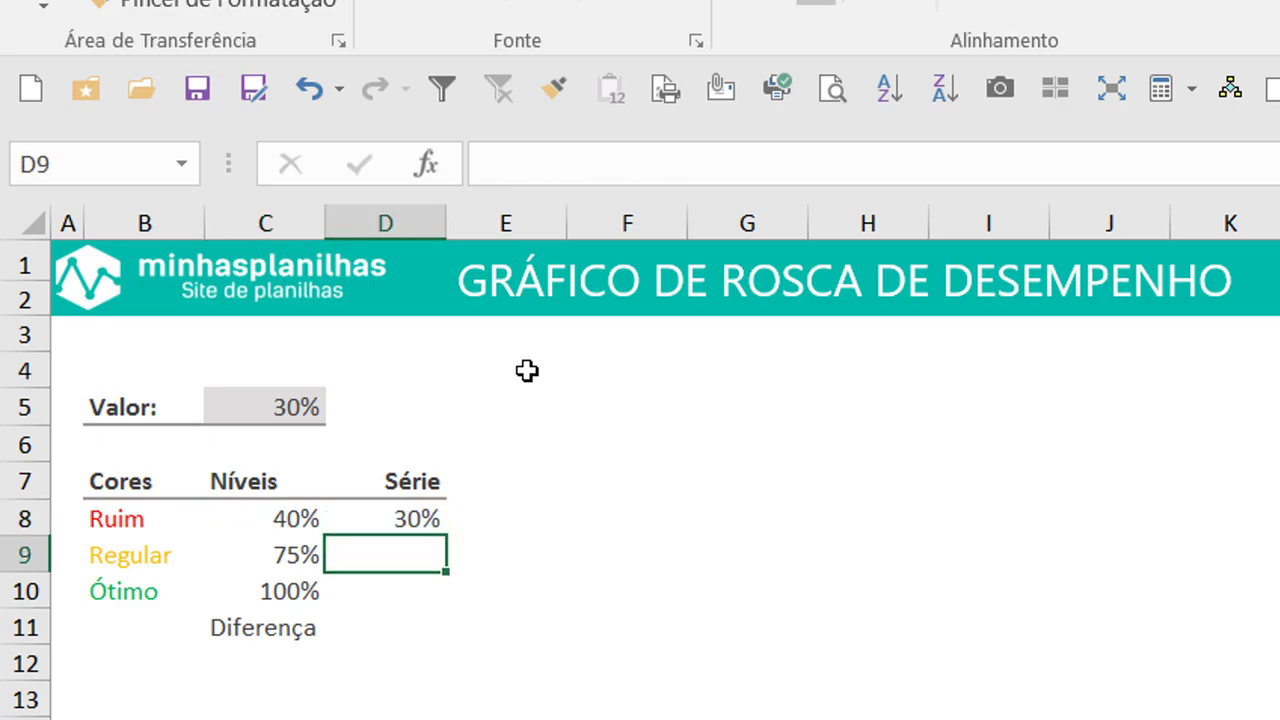
# - Set Valor to 50% and move to D9 for the Regular series
pyautogui.click(303, 418)
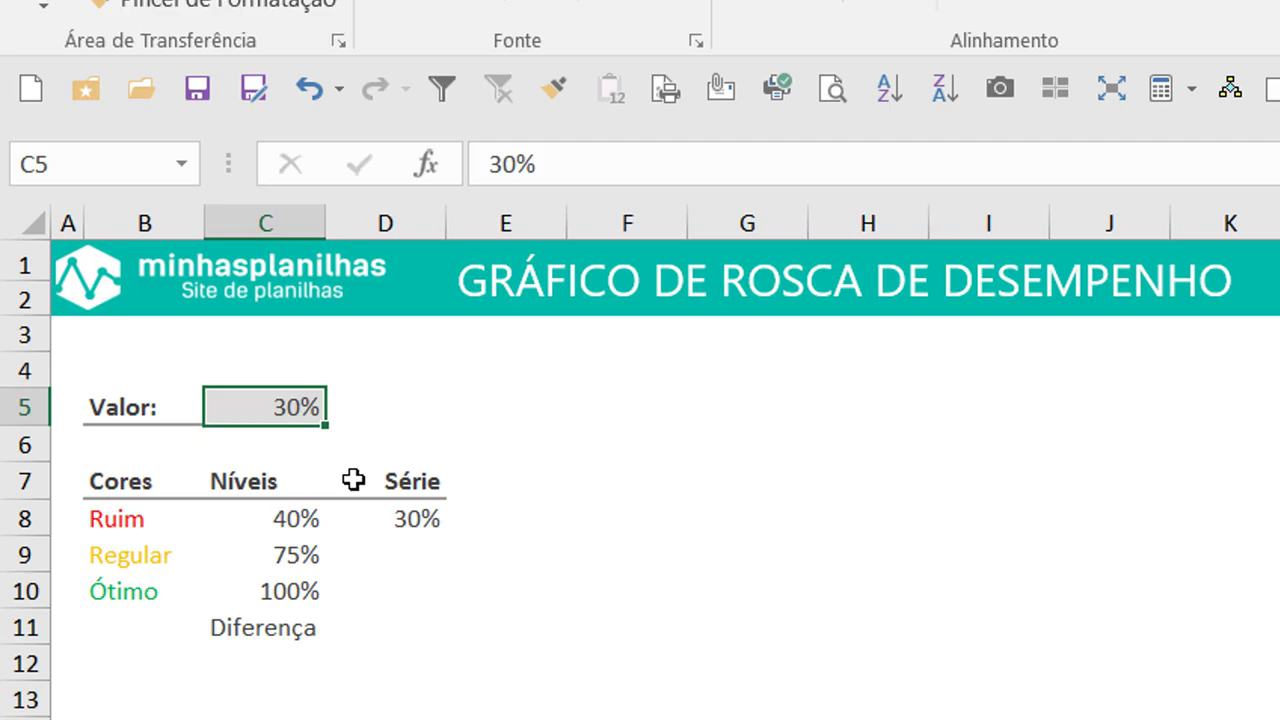
pyautogui.write('5')
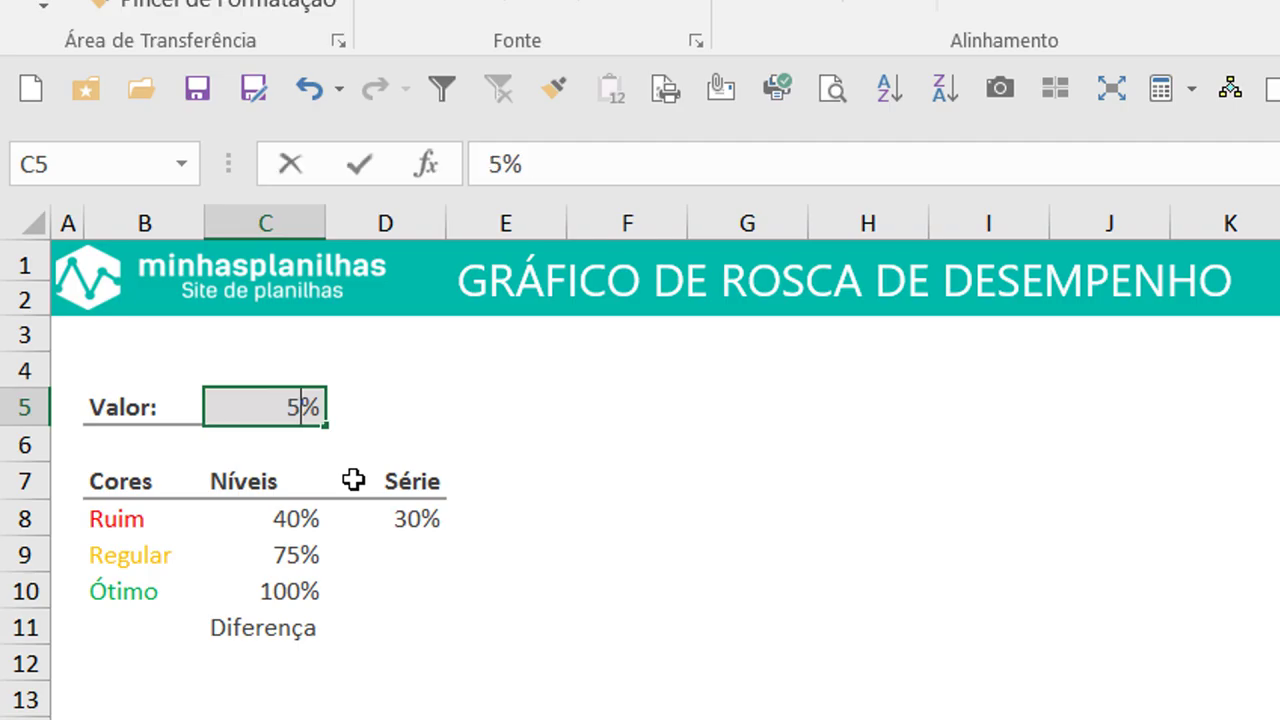
pyautogui.write('0')
pyautogui.press('Return')
pyautogui.press('Down')
pyautogui.press('Down')
pyautogui.press('Down')
pyautogui.press('Right')
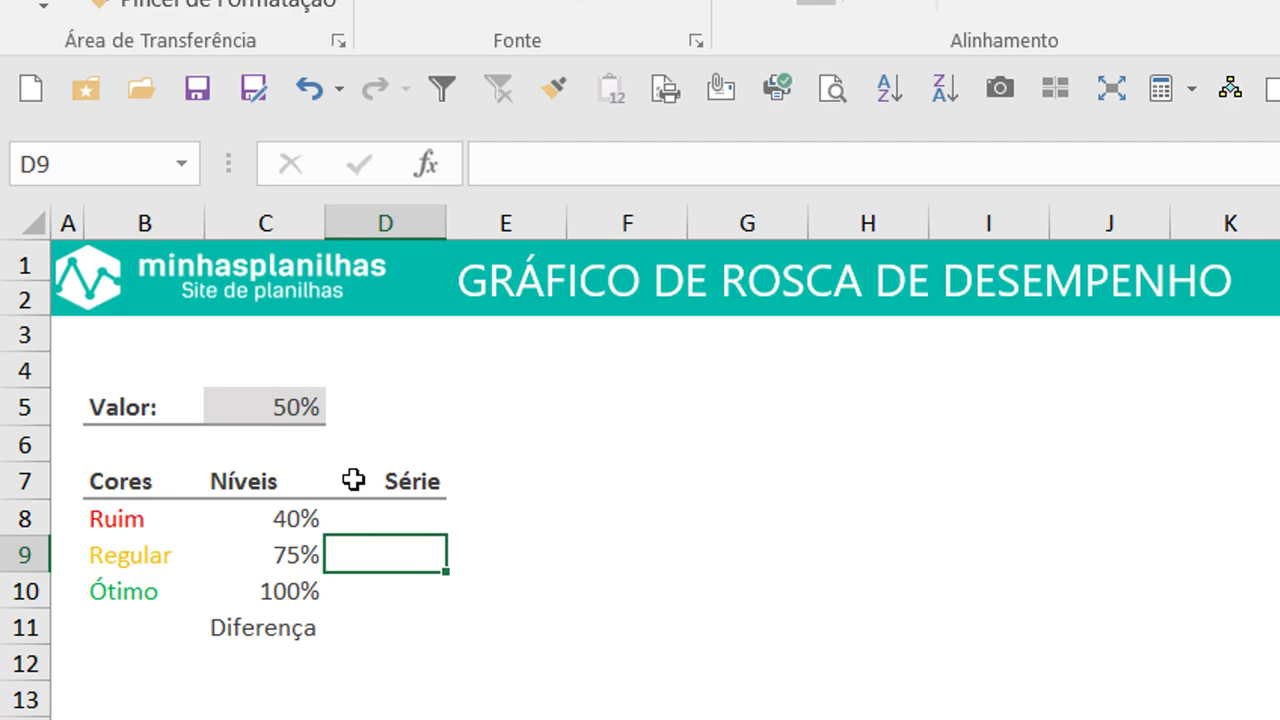
# - Enter =SE(E($C$5>C8;C5<=C9);C5;"") in D9 for the Regular series value
pyautogui.write('se')
pyautogui.press('Tab')
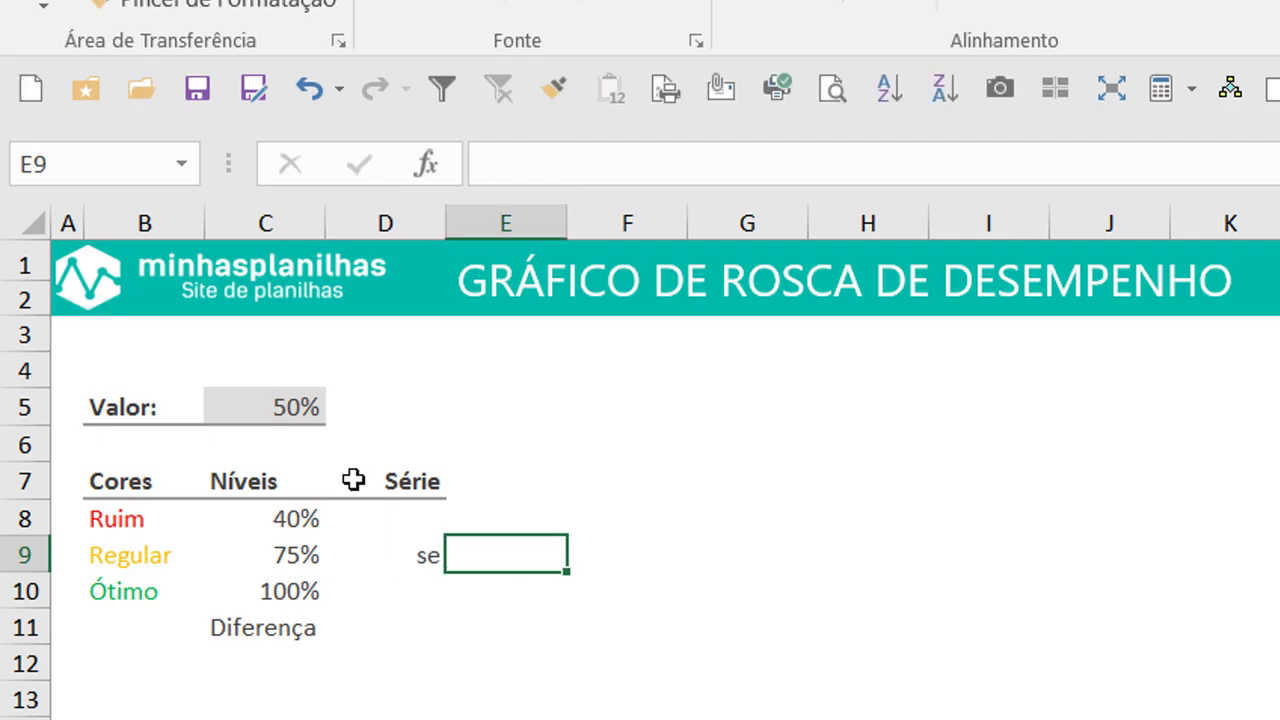
pyautogui.hotkey('shift', 'Tab')
pyautogui.write('=se')
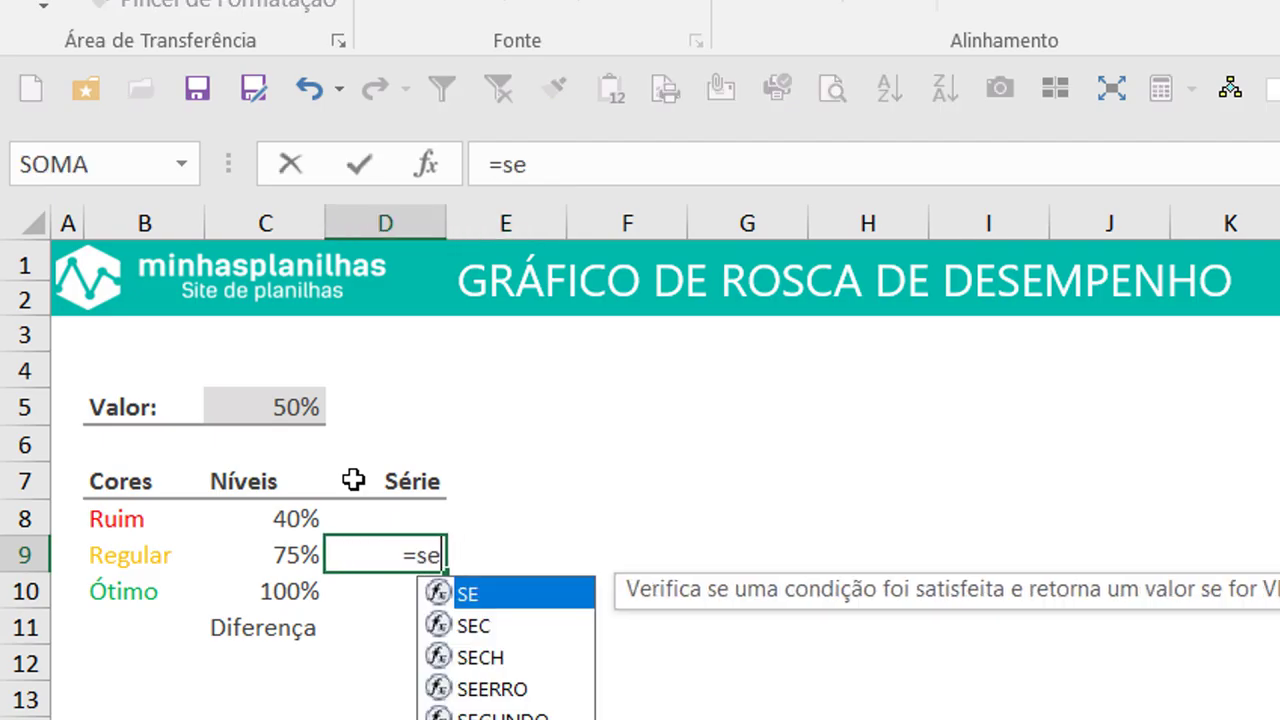
pyautogui.press('Tab')
pyautogui.write('e')
pyautogui.press('Tab')
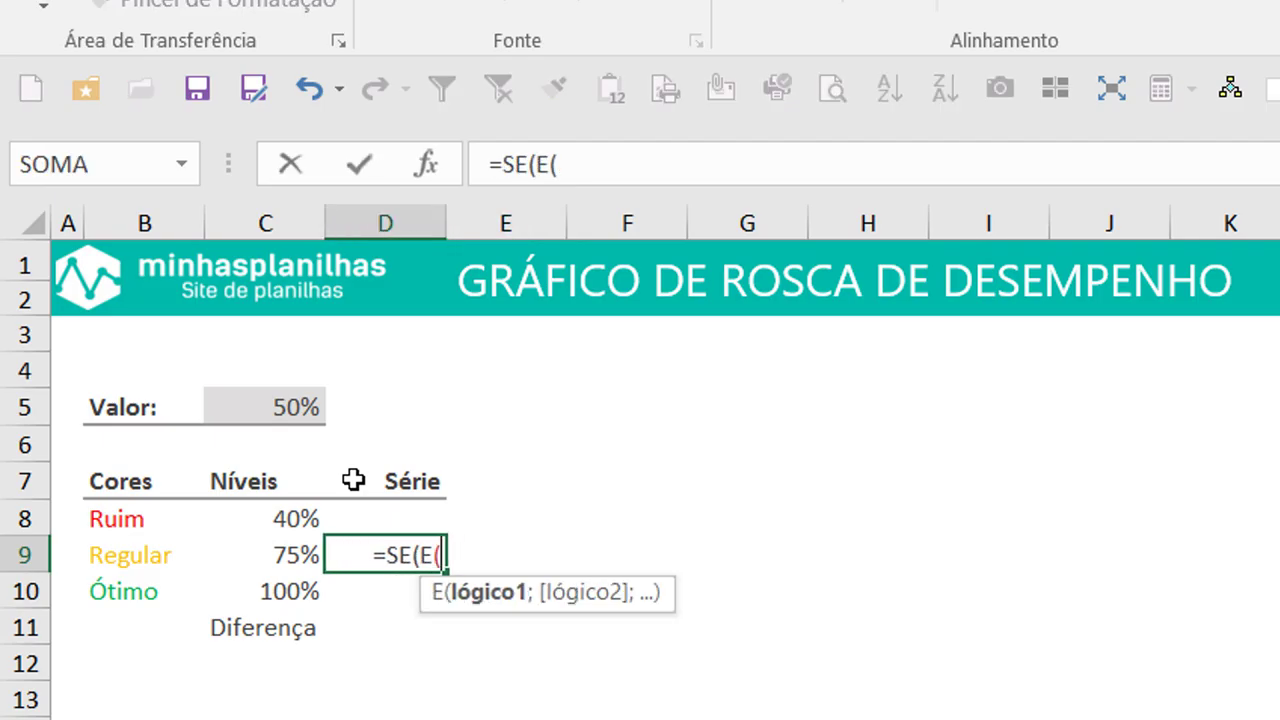
pyautogui.press('Up')
pyautogui.press('Up')
pyautogui.press('Up')
pyautogui.press('Left')
pyautogui.press('Up')
pyautogui.press('Up')
pyautogui.press('Down')
pyautogui.press('F4')
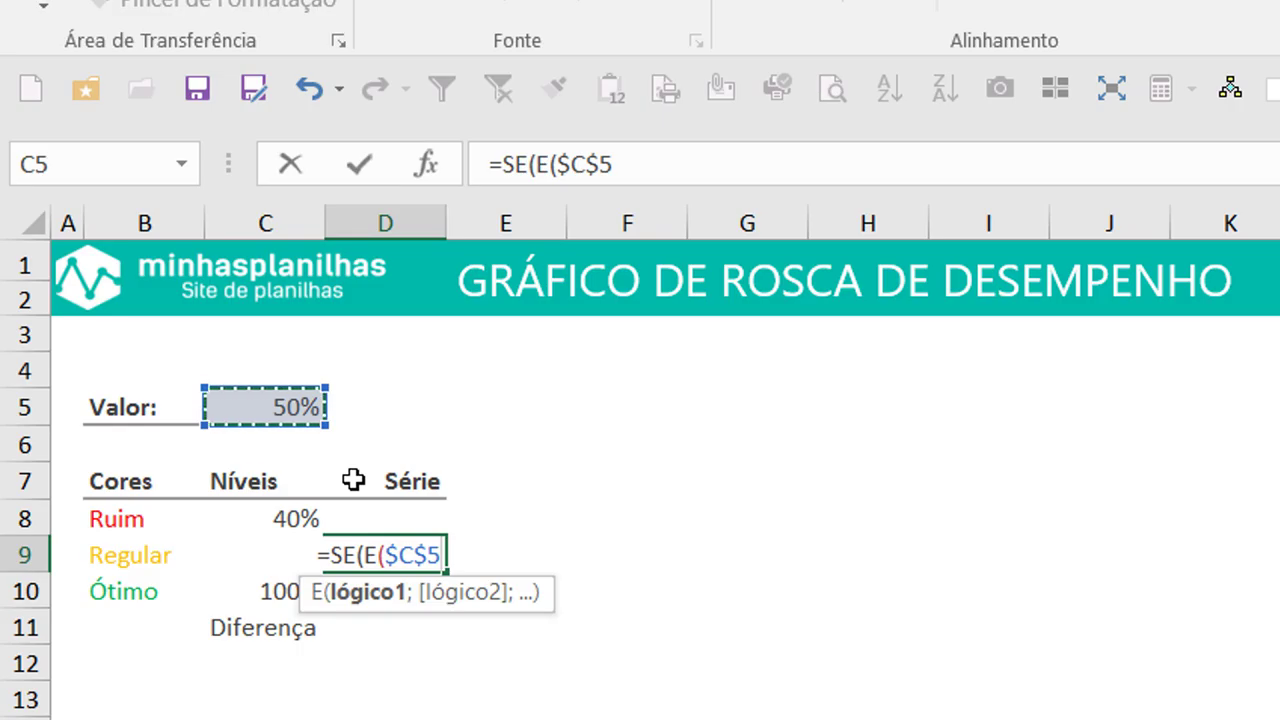
pyautogui.write('>')
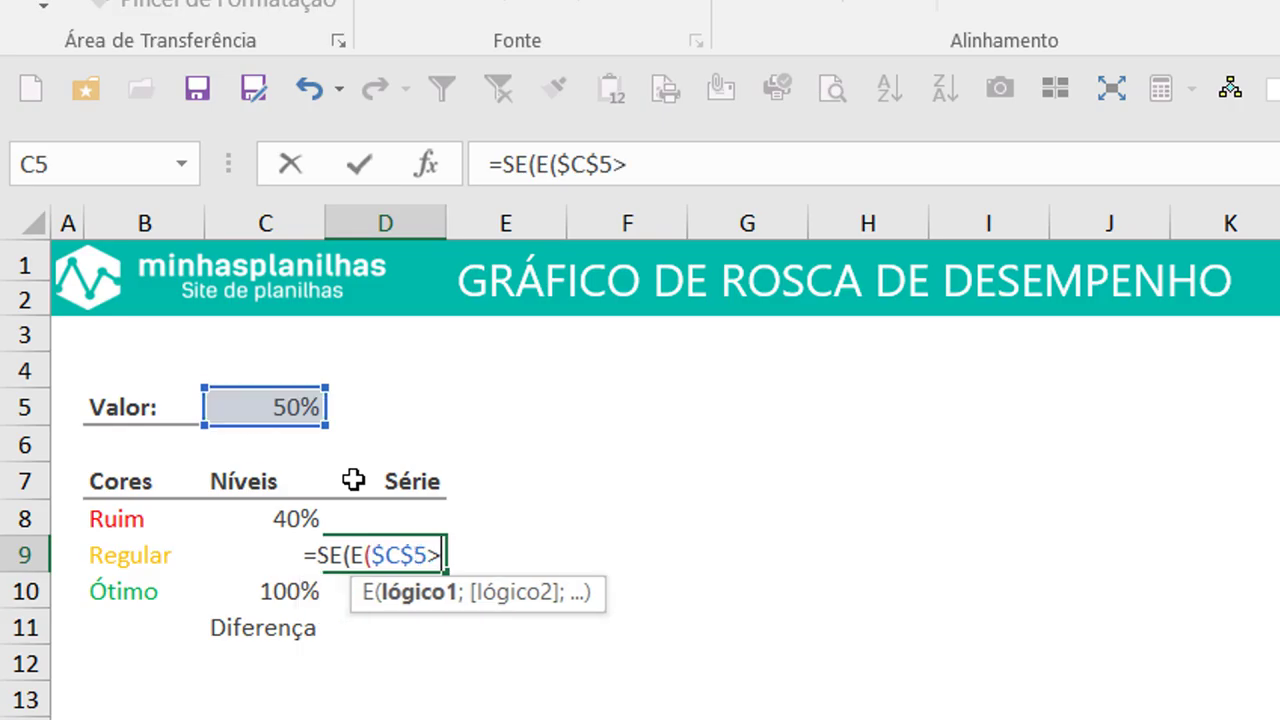
pyautogui.press('Left')
pyautogui.press('Up')
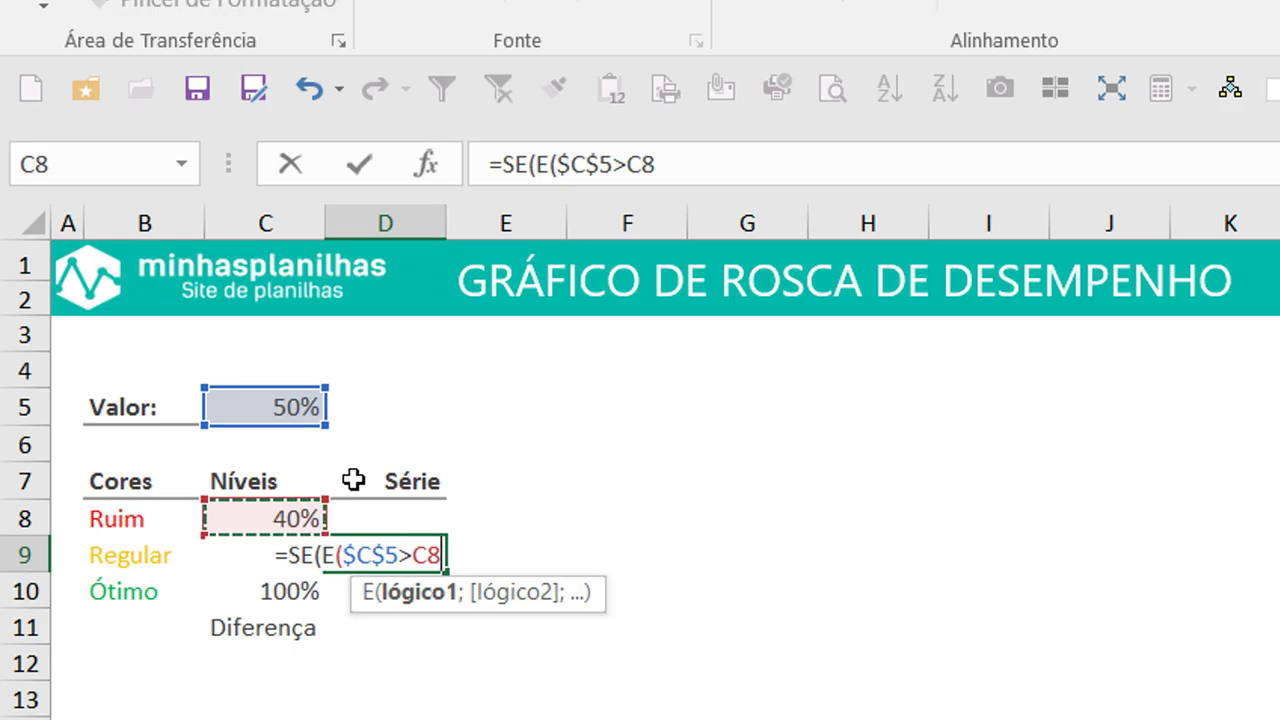
pyautogui.write(';')
pyautogui.press('Left')
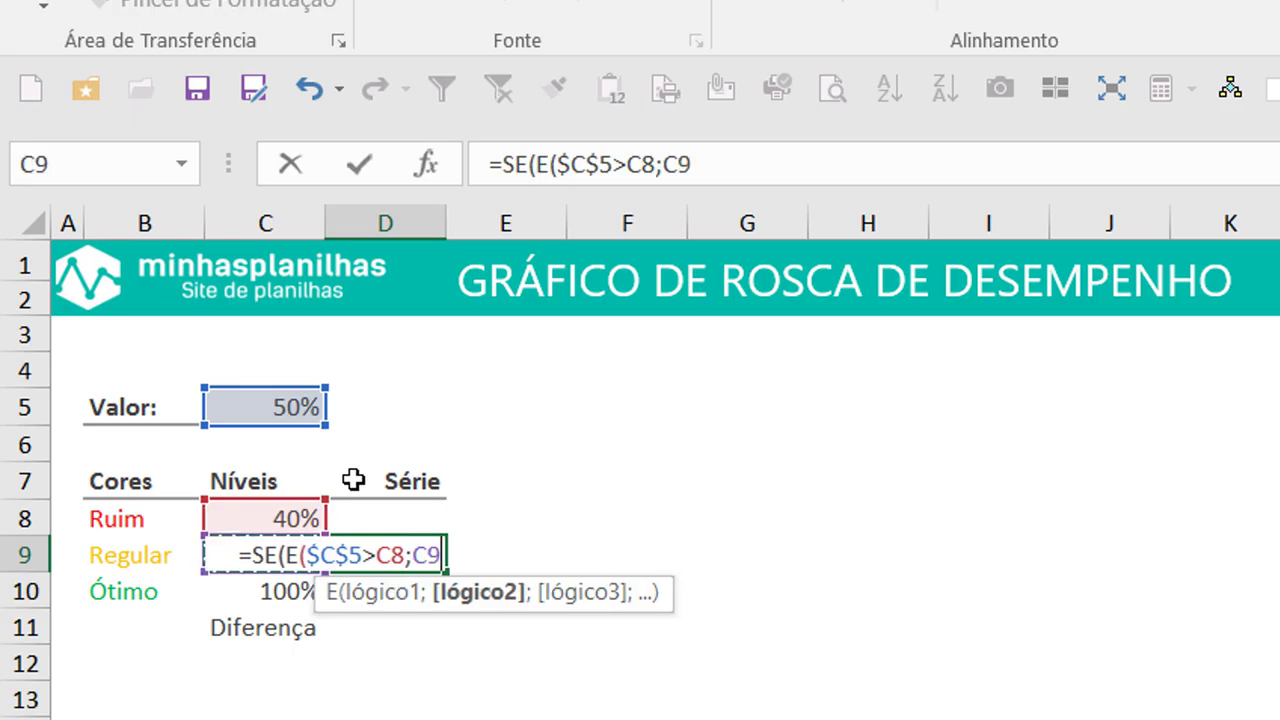
pyautogui.press('Up')
pyautogui.press('Up')
pyautogui.press('Up')
pyautogui.press('Up')
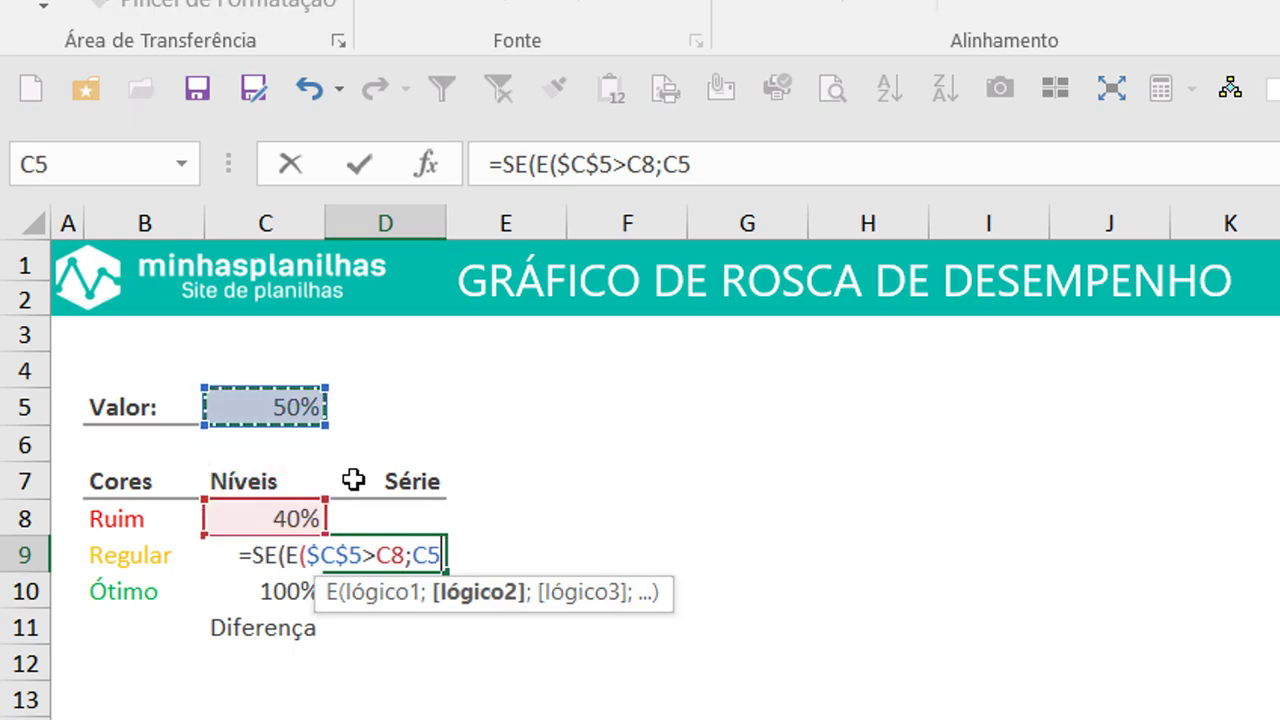
pyautogui.write('<=')
pyautogui.press('Left')
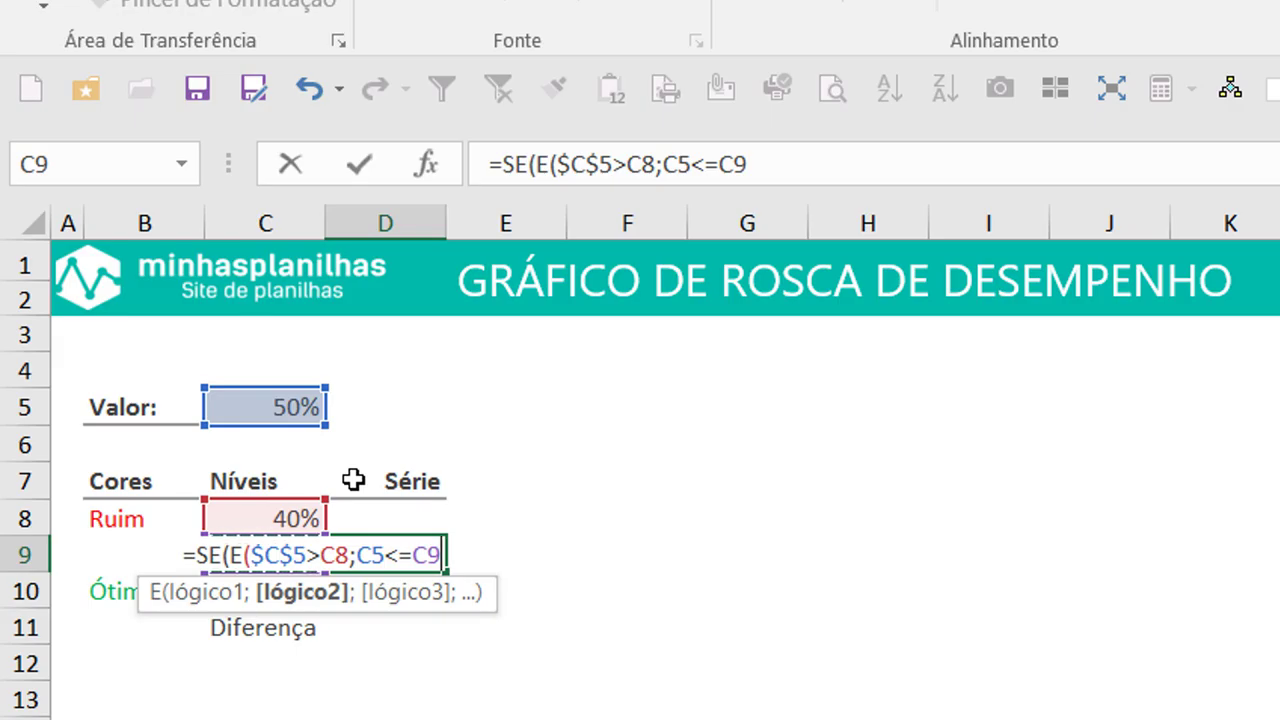
pyautogui.write(')')
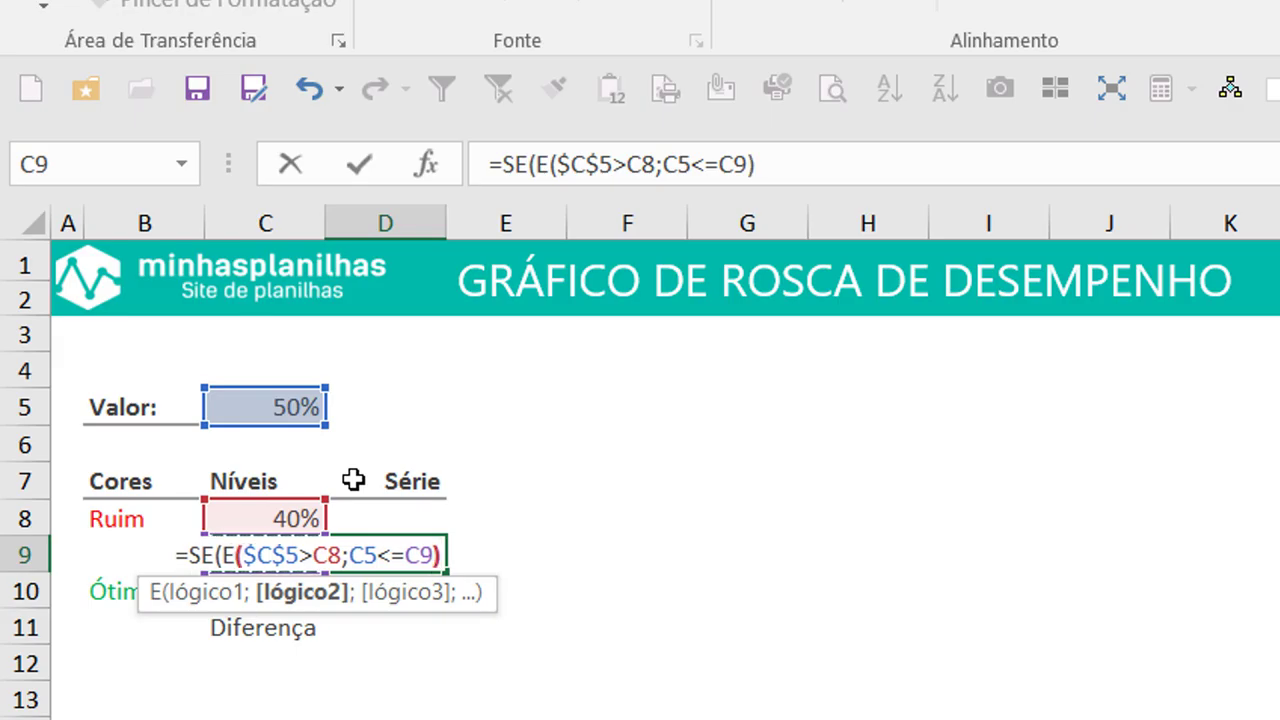
pyautogui.write(';')
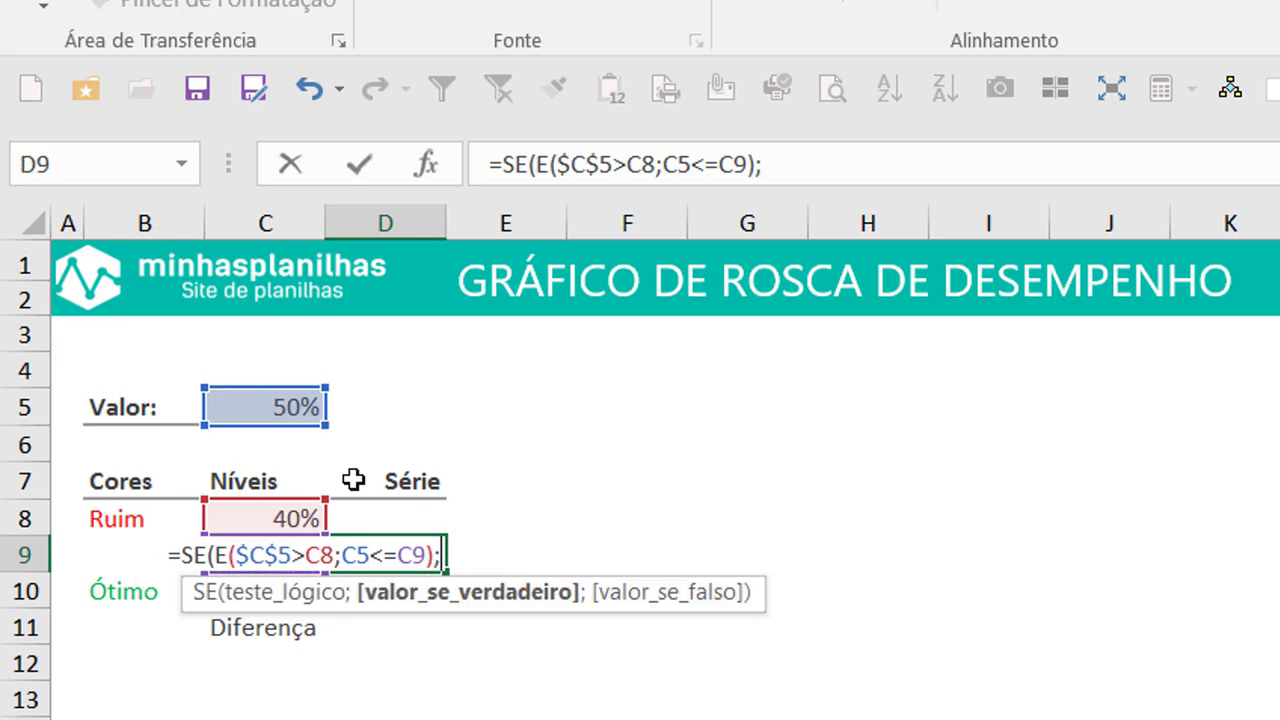
pyautogui.write('C5;""')
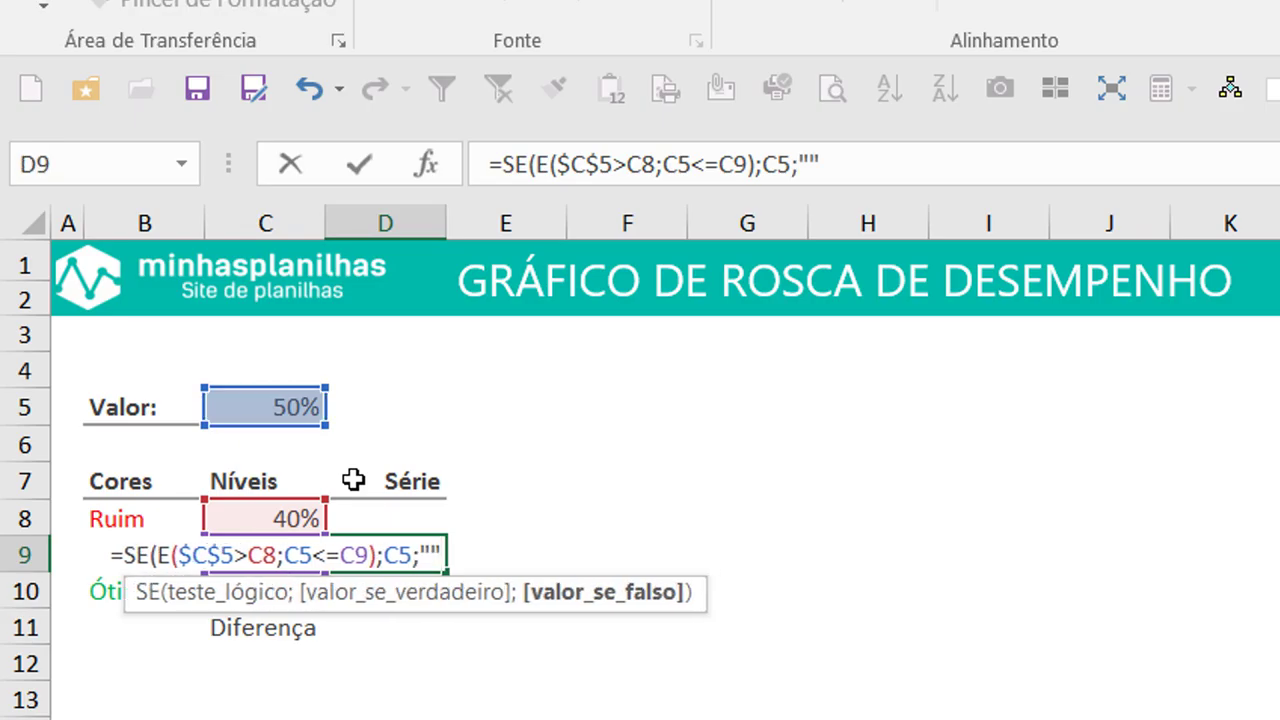
pyautogui.write(')')
pyautogui.press('Return')
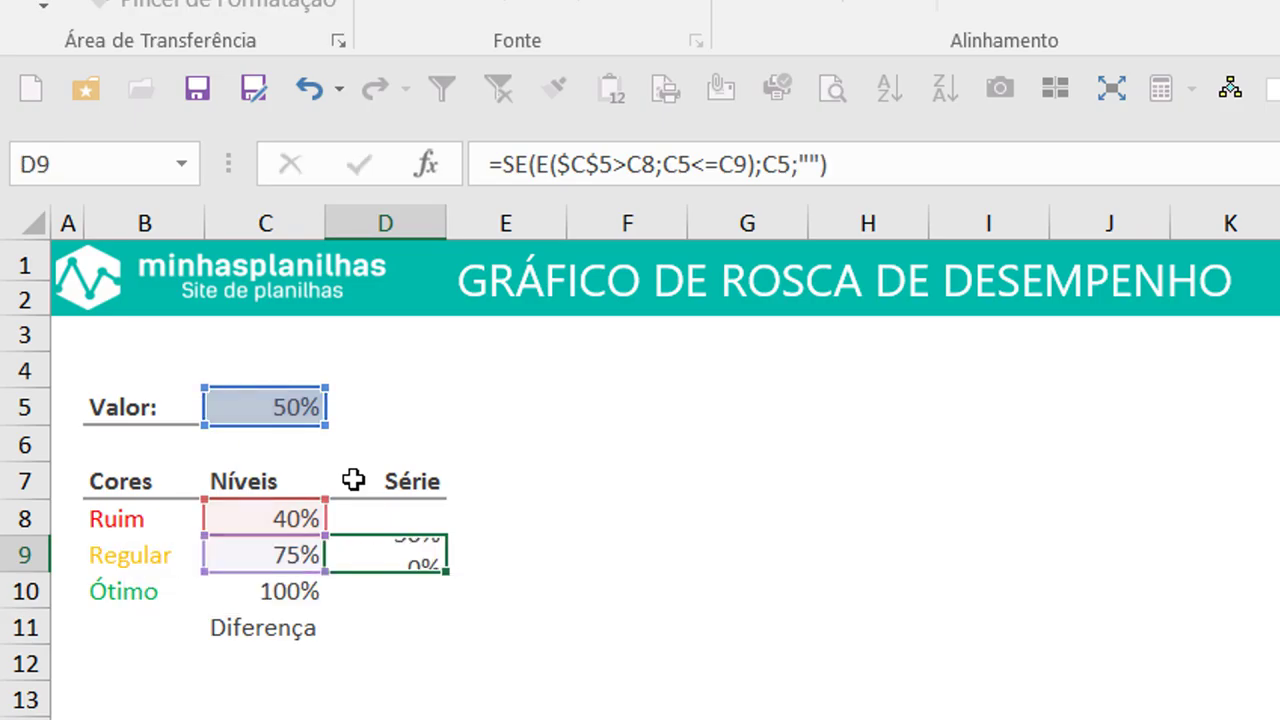
# - Test the D9 formula by setting Valor to 30% and then 80%
pyautogui.press('Up')
pyautogui.press('Up')
pyautogui.press('Down')
pyautogui.press('Up')
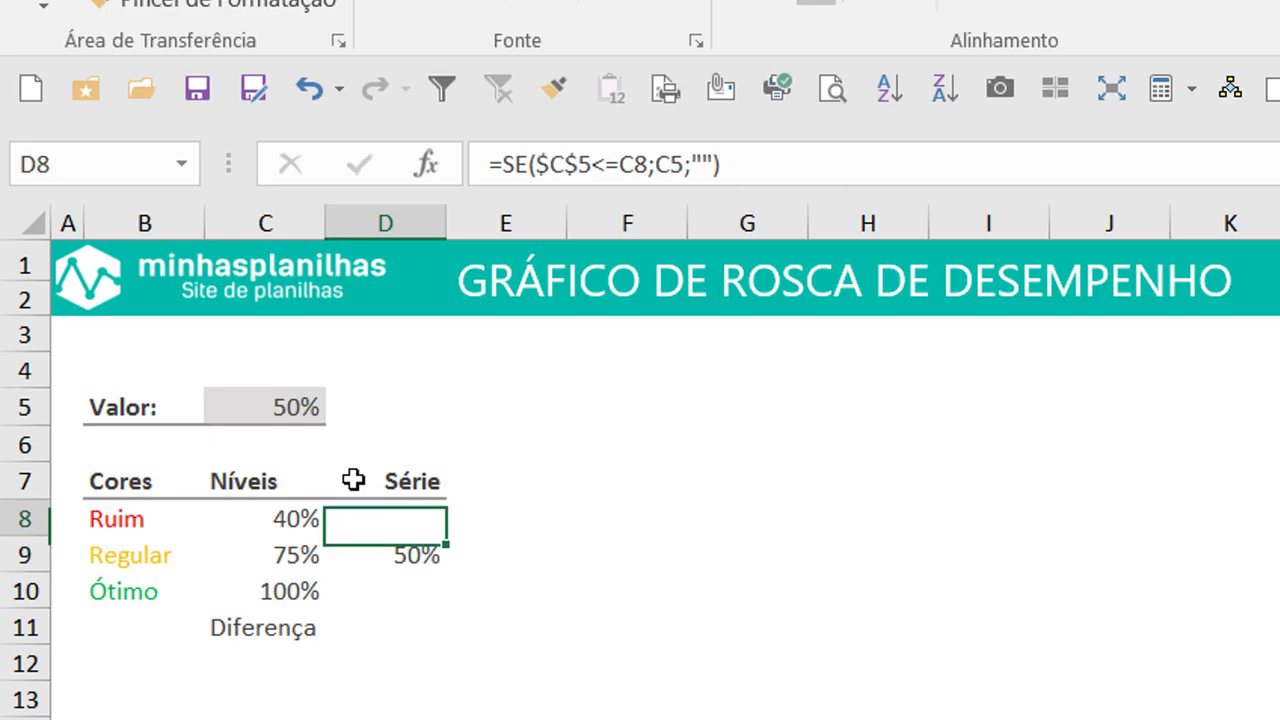
pyautogui.press('Up')
pyautogui.press('Up')
pyautogui.press('Up')
pyautogui.press('Left')
pyautogui.write('3')
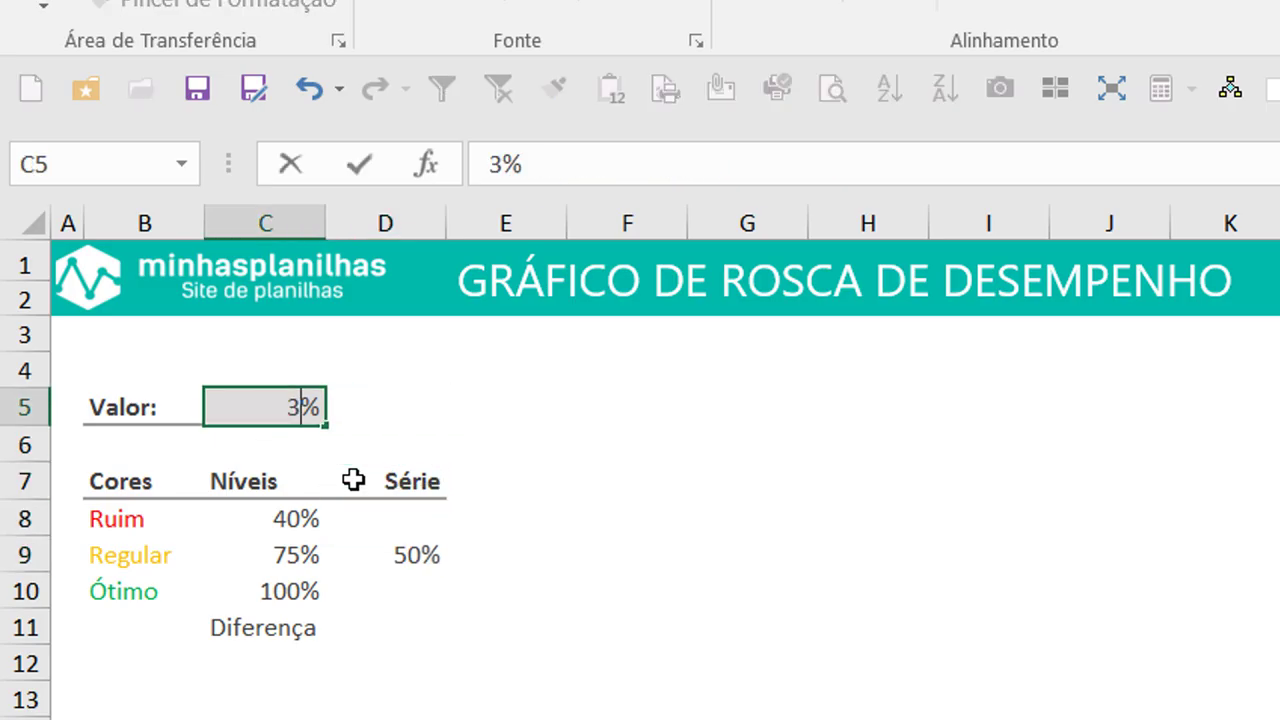
pyautogui.write('0')
pyautogui.press('Return')
pyautogui.press('Down')
pyautogui.press('Down')
pyautogui.press('Right')
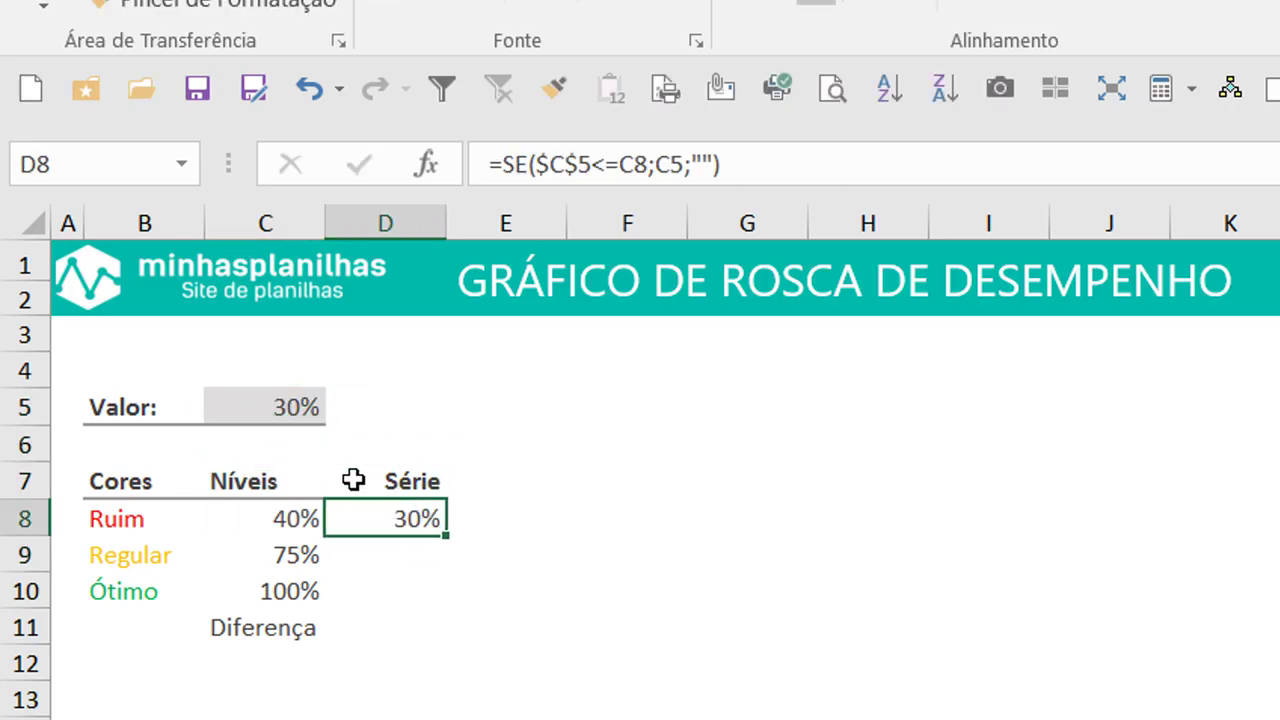
pyautogui.press('Down')
pyautogui.press('Down')
pyautogui.press('Up')
pyautogui.press('Up')
pyautogui.press('Up')
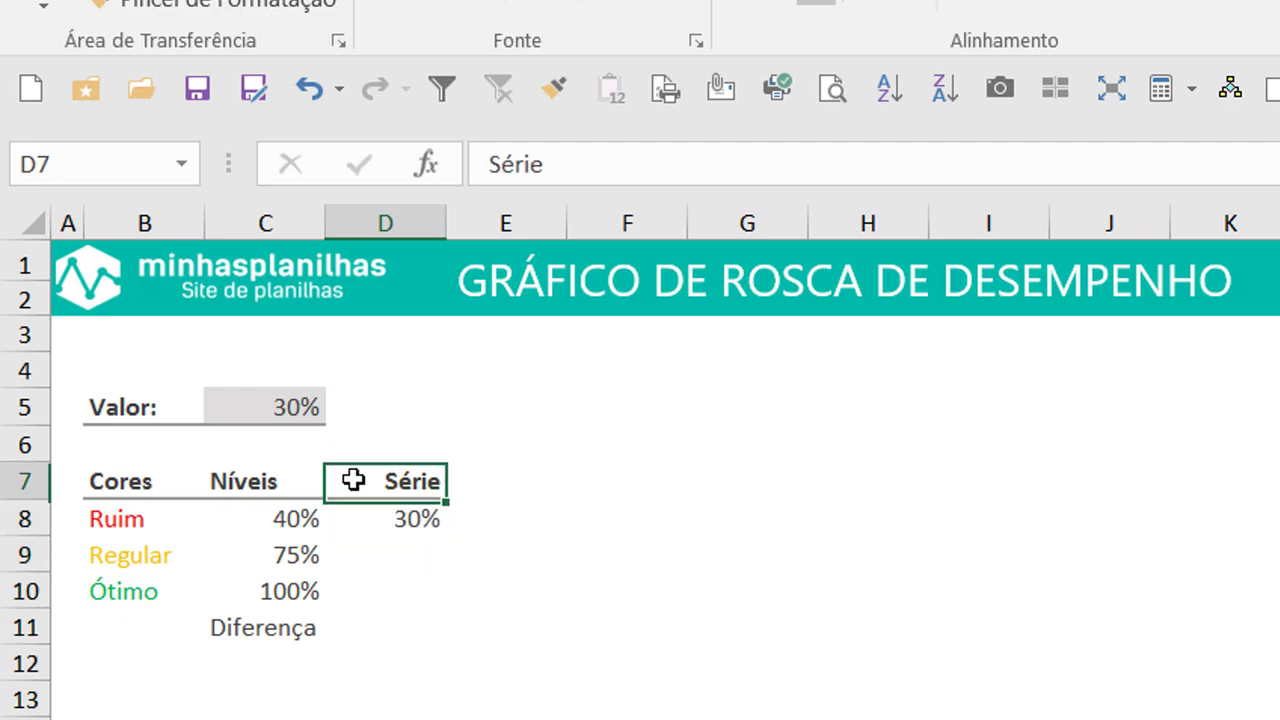
pyautogui.press('Up')
pyautogui.press('Up')
pyautogui.press('Left')
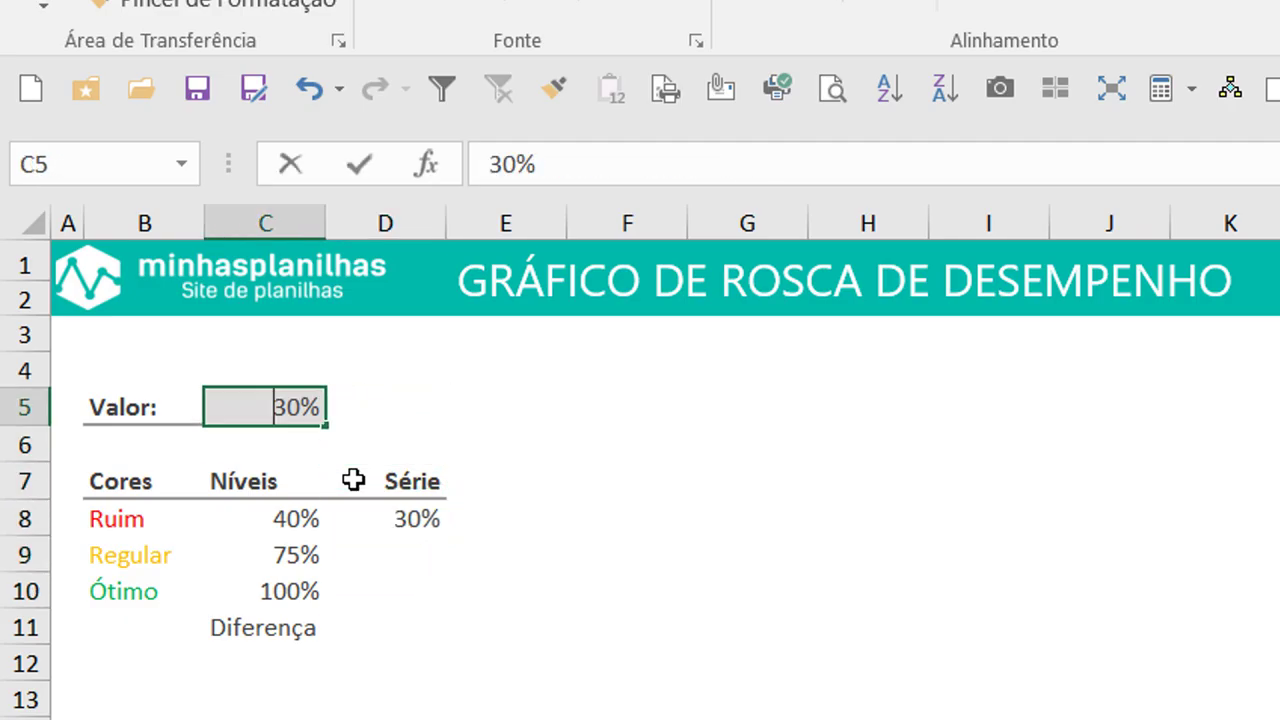
pyautogui.write('80')
pyautogui.press('Return')
pyautogui.press('Down')
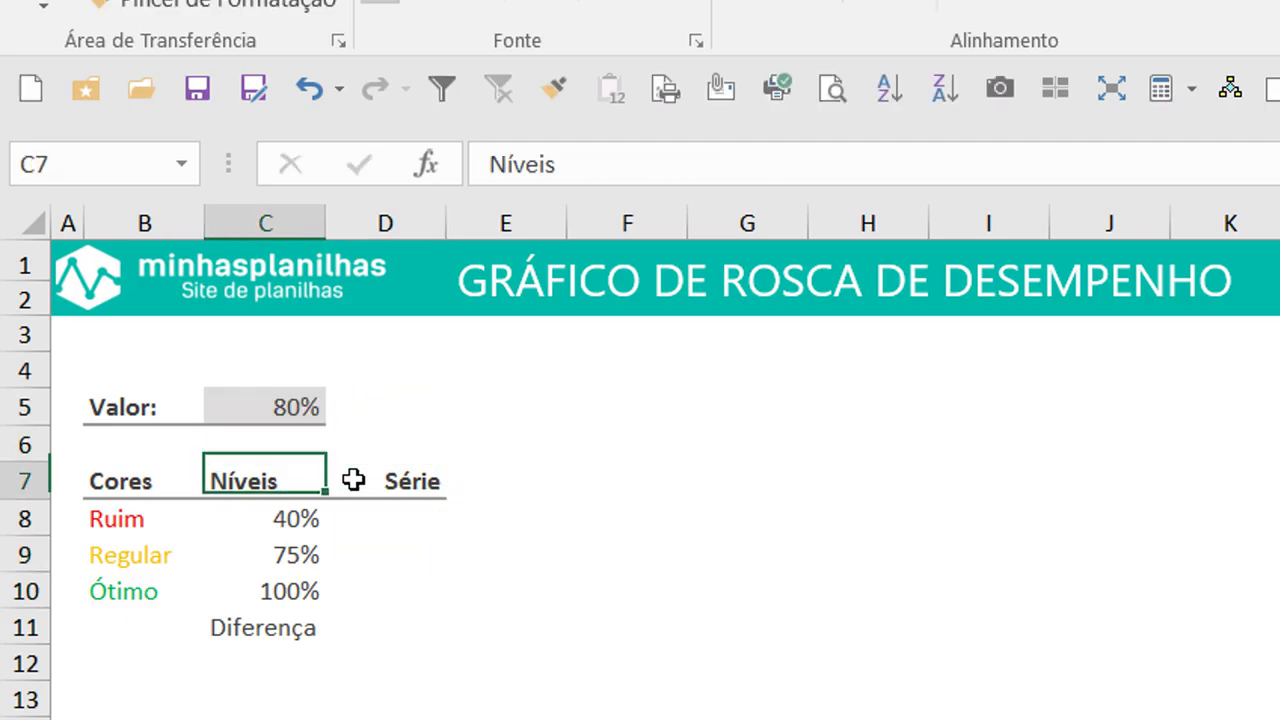
pyautogui.press('Down')
pyautogui.press('Down')
pyautogui.press('Down')
pyautogui.press('Right')
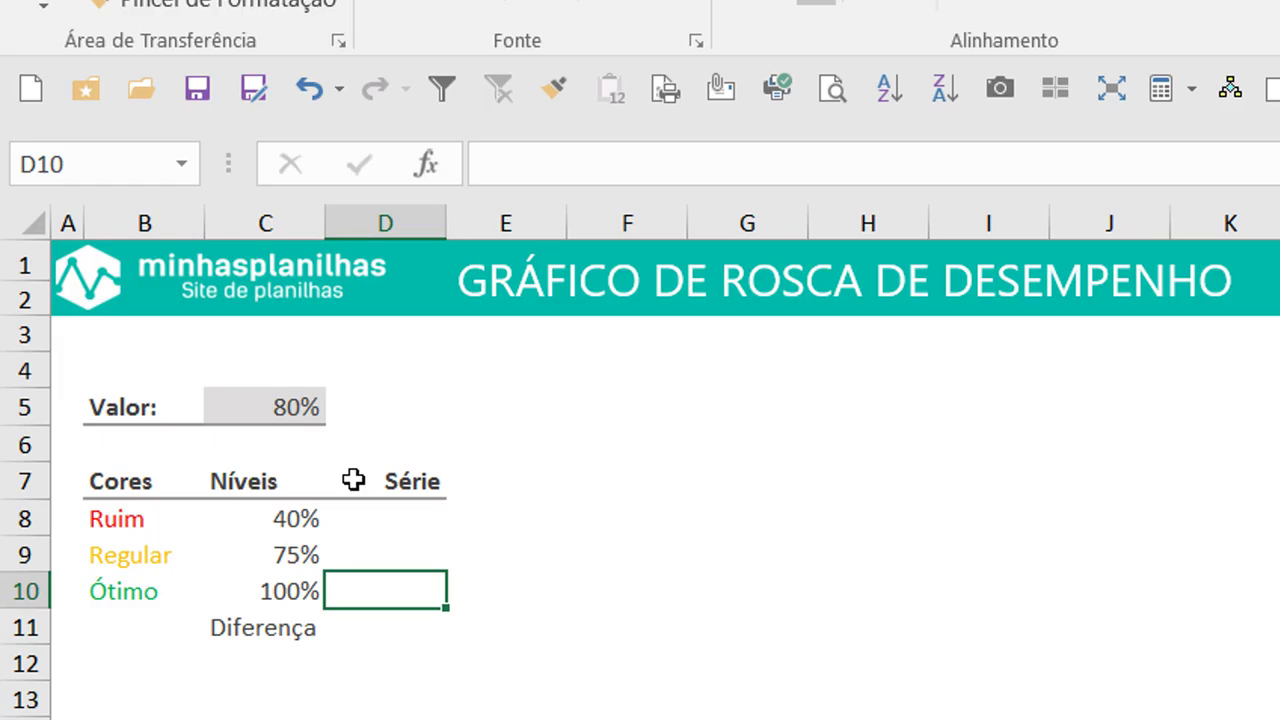
# - Enter =SE(C5>C9;C5;"") in D10 for the Ótimo series value
pyautogui.write('=se')
pyautogui.press('Tab')
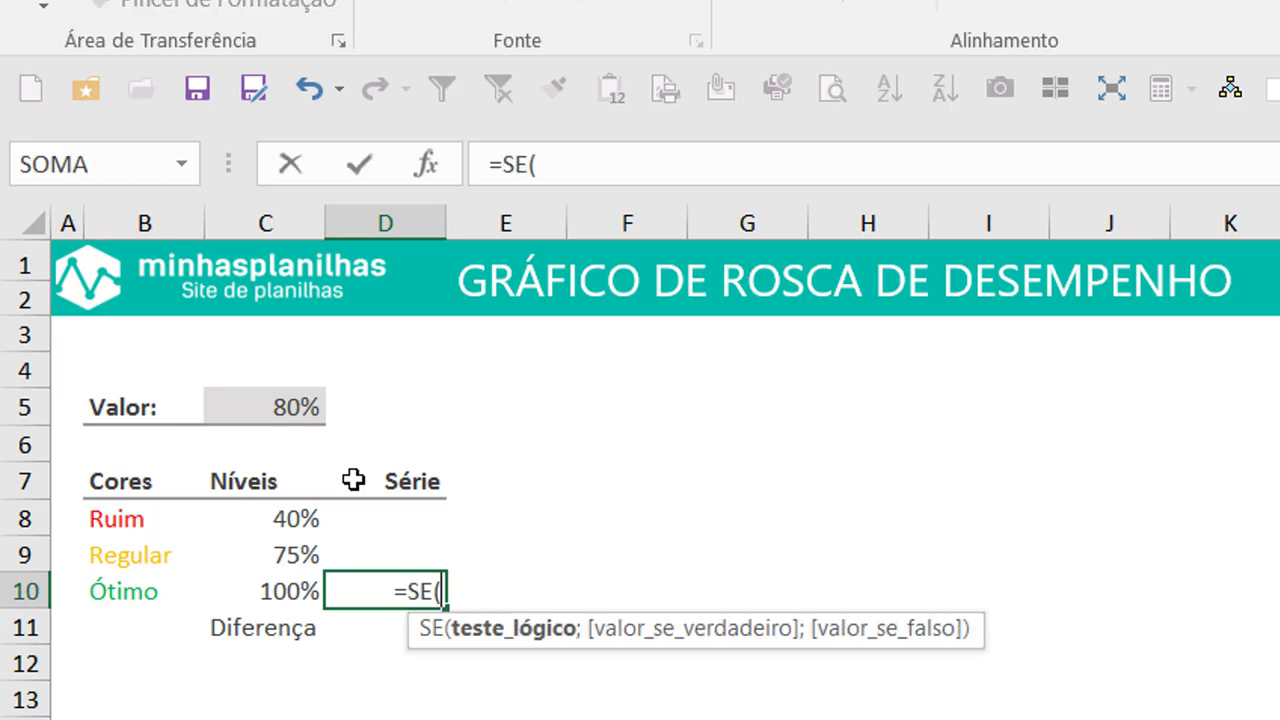
pyautogui.press('Up')
pyautogui.press('Up')
pyautogui.press('Up')
pyautogui.press('Up')
pyautogui.press('Up')
pyautogui.press('Left')
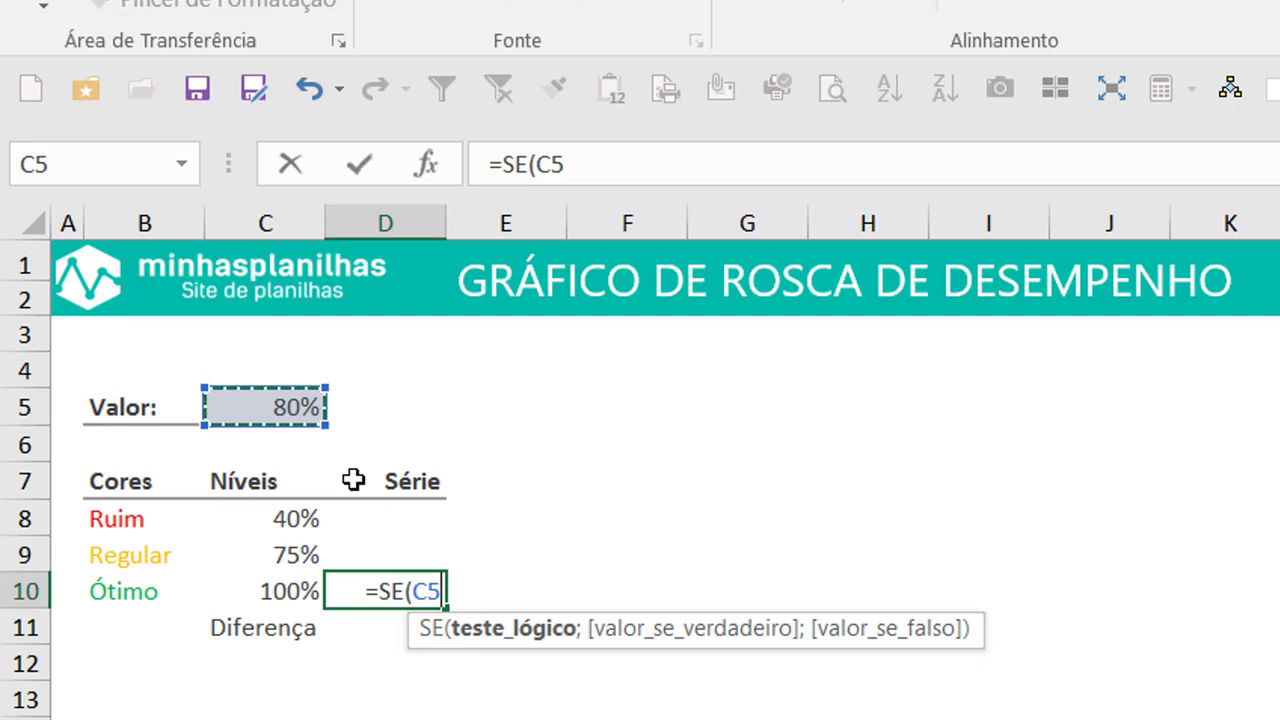
pyautogui.write('>')
pyautogui.press('Up')
pyautogui.press('Left')
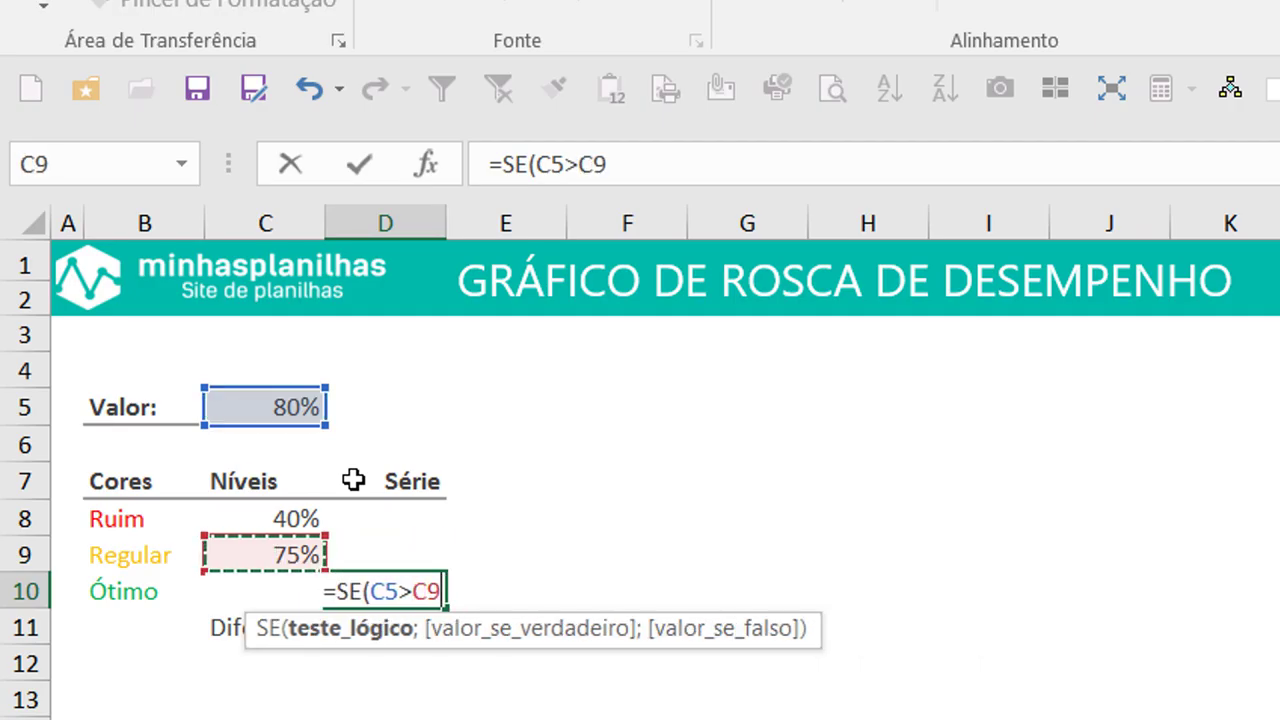
pyautogui.write(';')
pyautogui.press('Up')
pyautogui.press('Up')
pyautogui.press('Up')
pyautogui.press('Up')
pyautogui.press('Up')
pyautogui.press('Left')
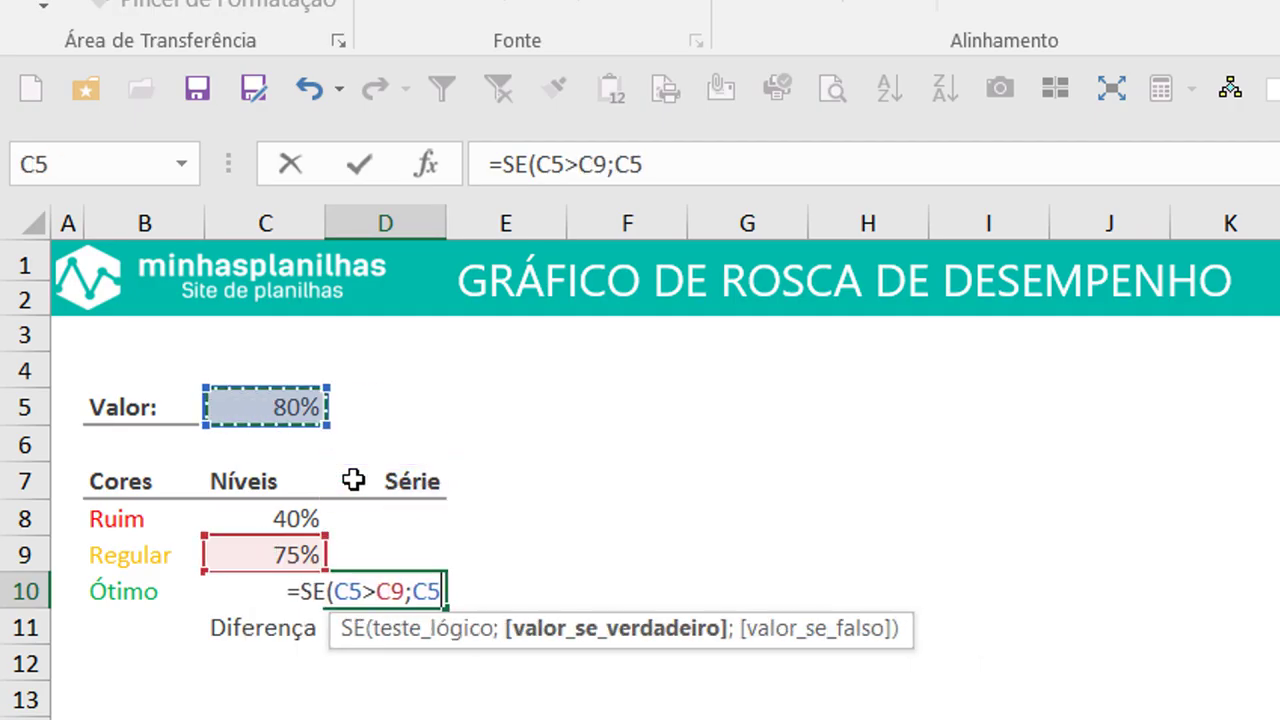
pyautogui.write(';""')
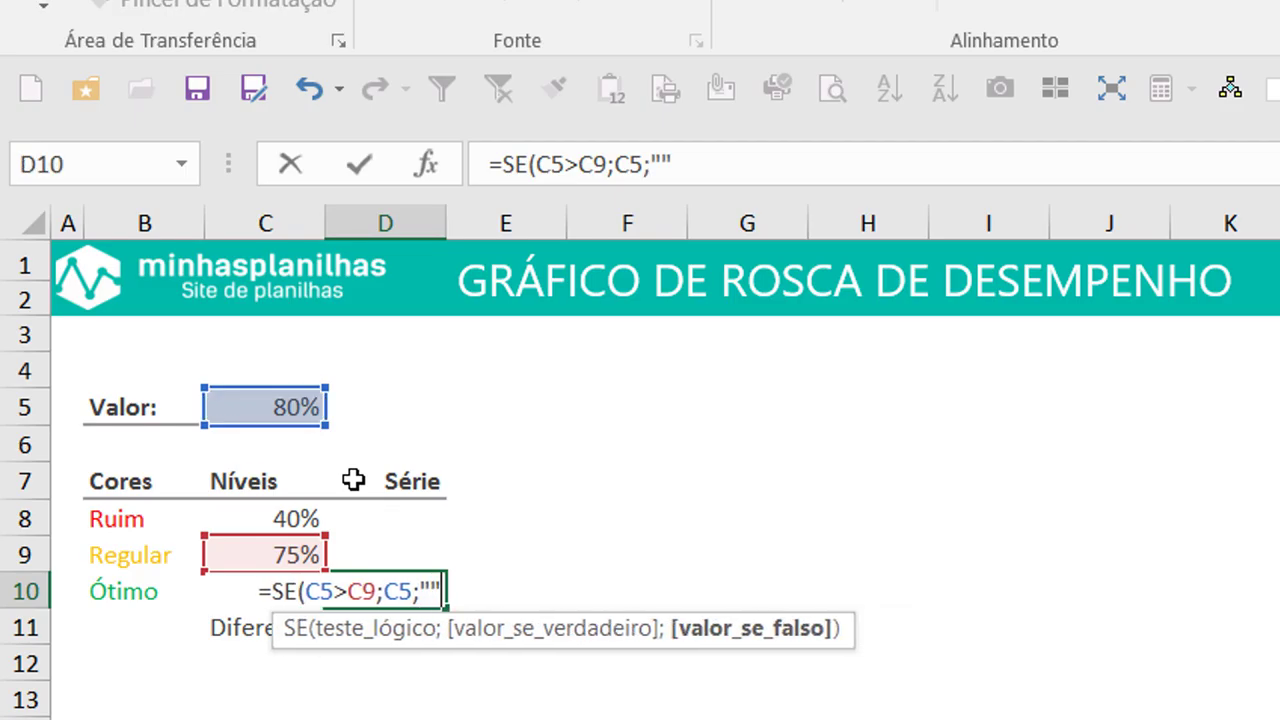
pyautogui.write(')')
pyautogui.press('Return')
# - Change Valor to 30% and begin the Diferença formula =1- in D11
pyautogui.press('Up')
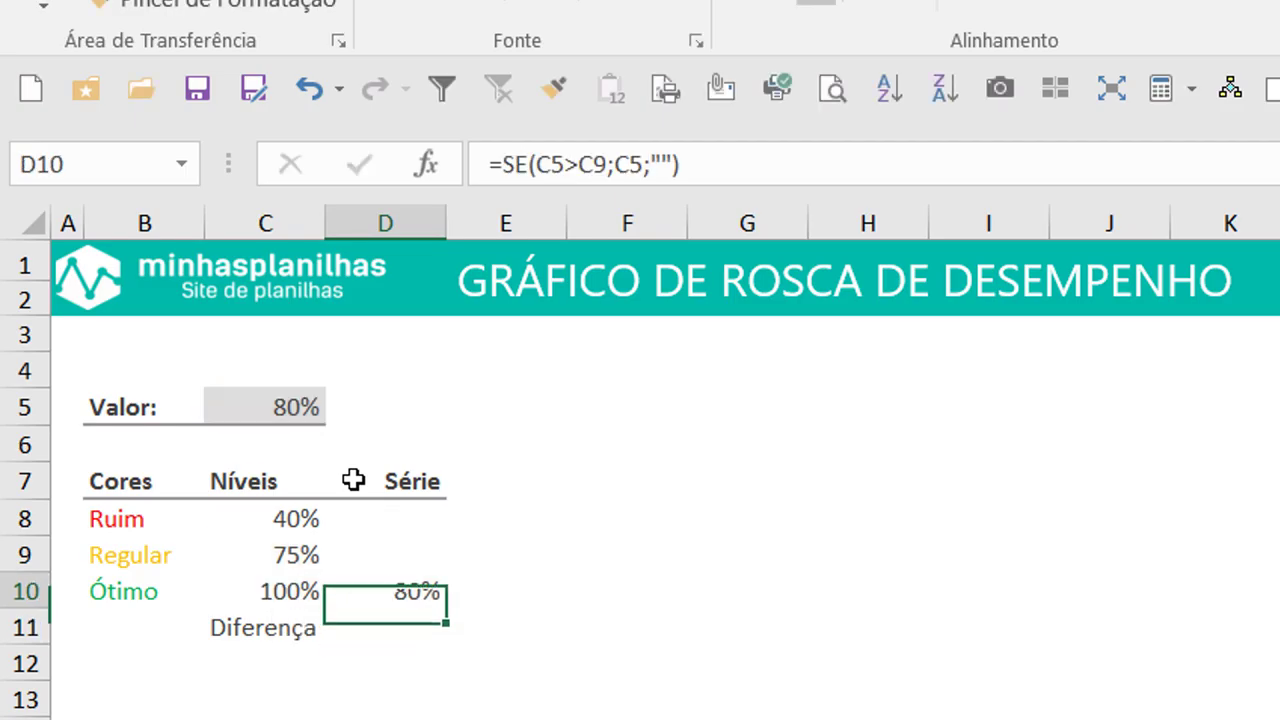
pyautogui.press('Up')
pyautogui.press('Up')
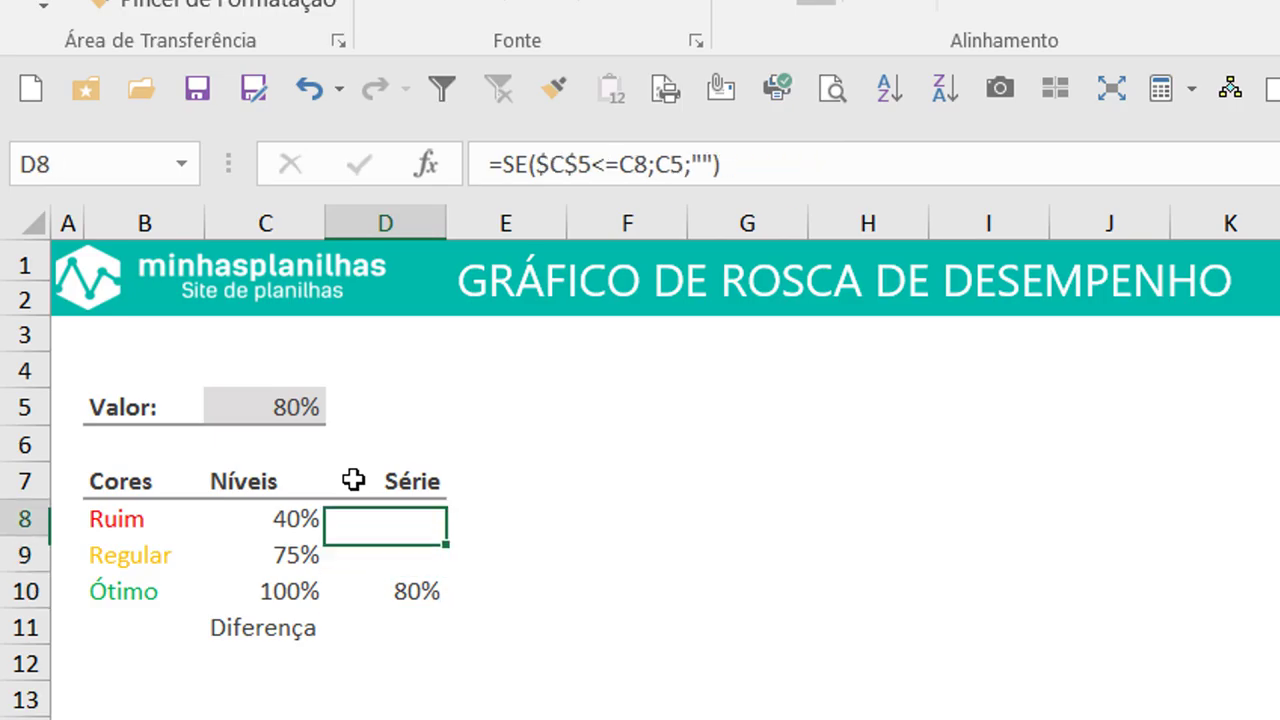
pyautogui.press('Up')
pyautogui.press('Up')
pyautogui.press('Up')
pyautogui.press('Left')
pyautogui.press('F2')
pyautogui.press('Delete')
pyautogui.write('3')
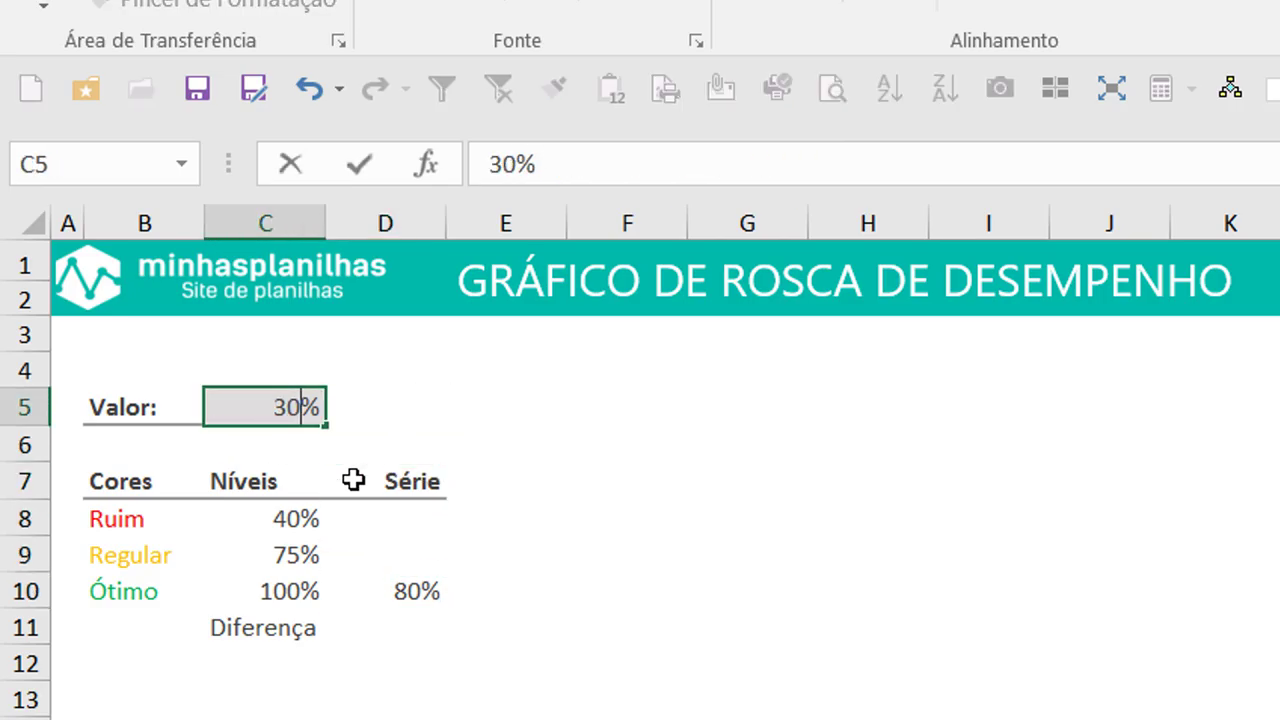
pyautogui.press('Return')
pyautogui.press('Down')
pyautogui.press('Down')
pyautogui.press('Down')
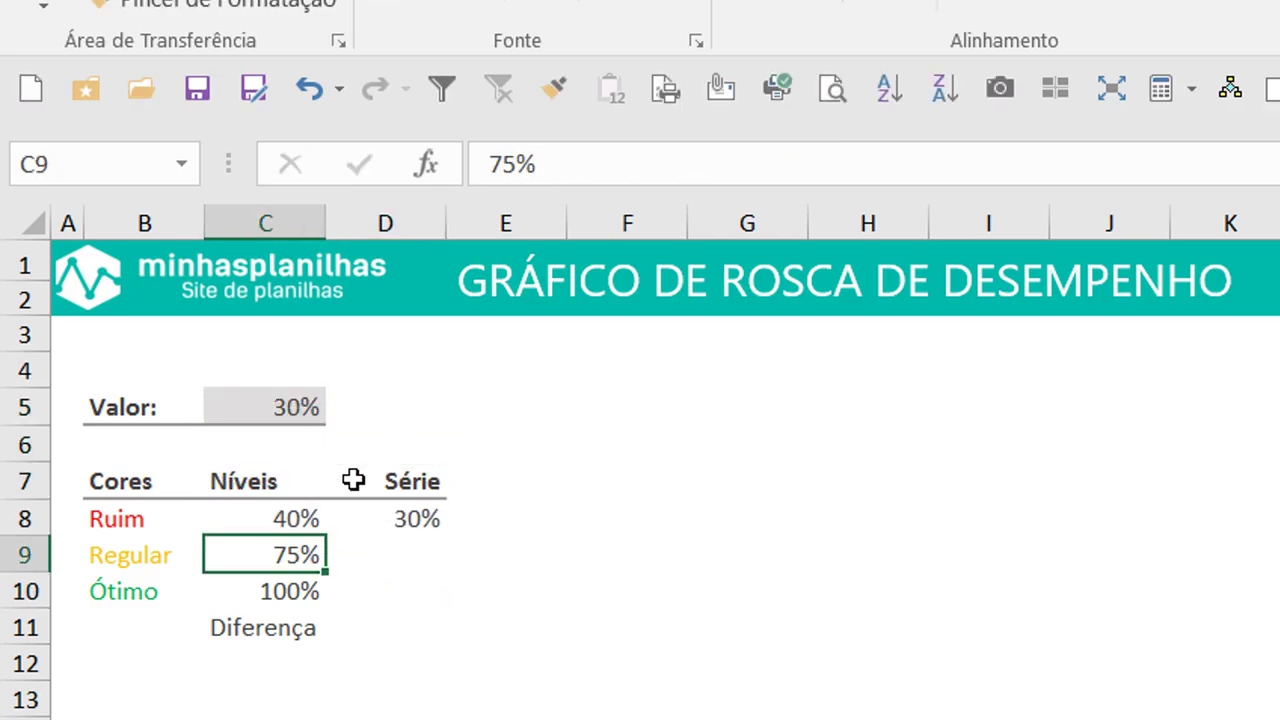
pyautogui.press('Down')
pyautogui.press('Down')
pyautogui.press('Right')
pyautogui.write('=')
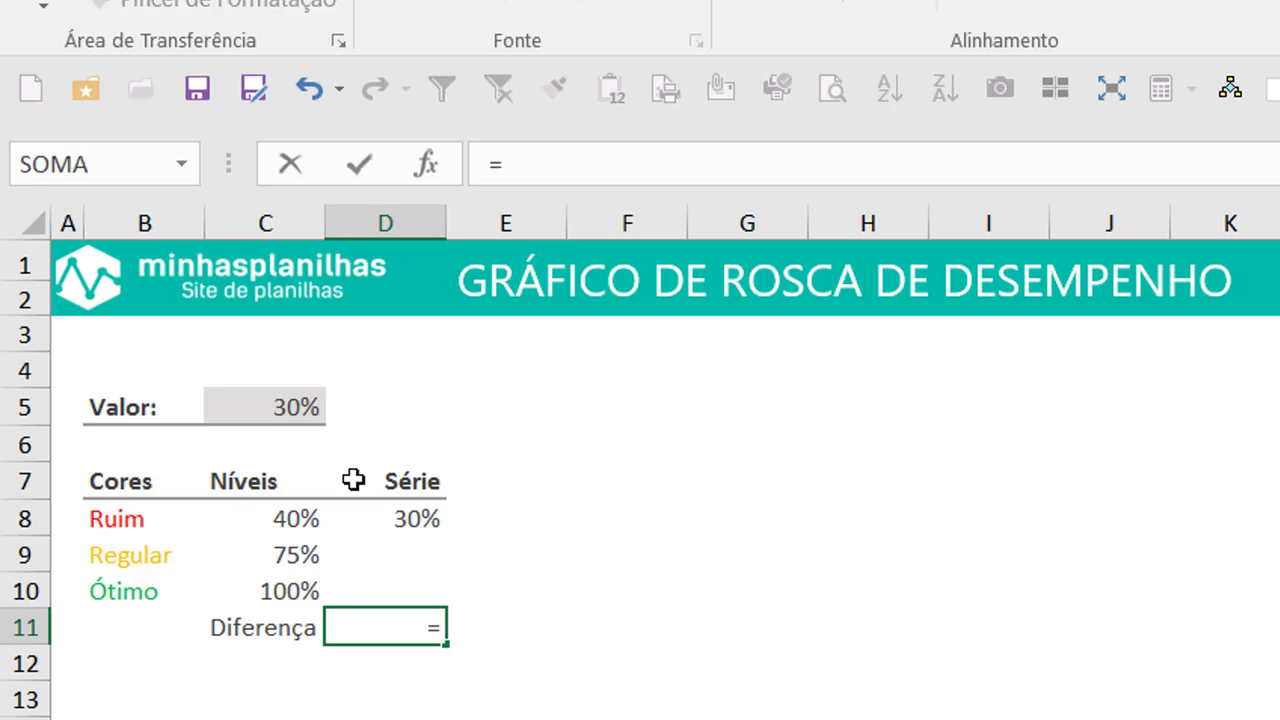
pyautogui.write('1-')
# - Complete the Diferença formula =1-C5 in D11
pyautogui.press('Up')
pyautogui.press('Up')
pyautogui.press('Up')
pyautogui.press('Up')
pyautogui.press('Up')
pyautogui.press('Up')
pyautogui.press('Left')
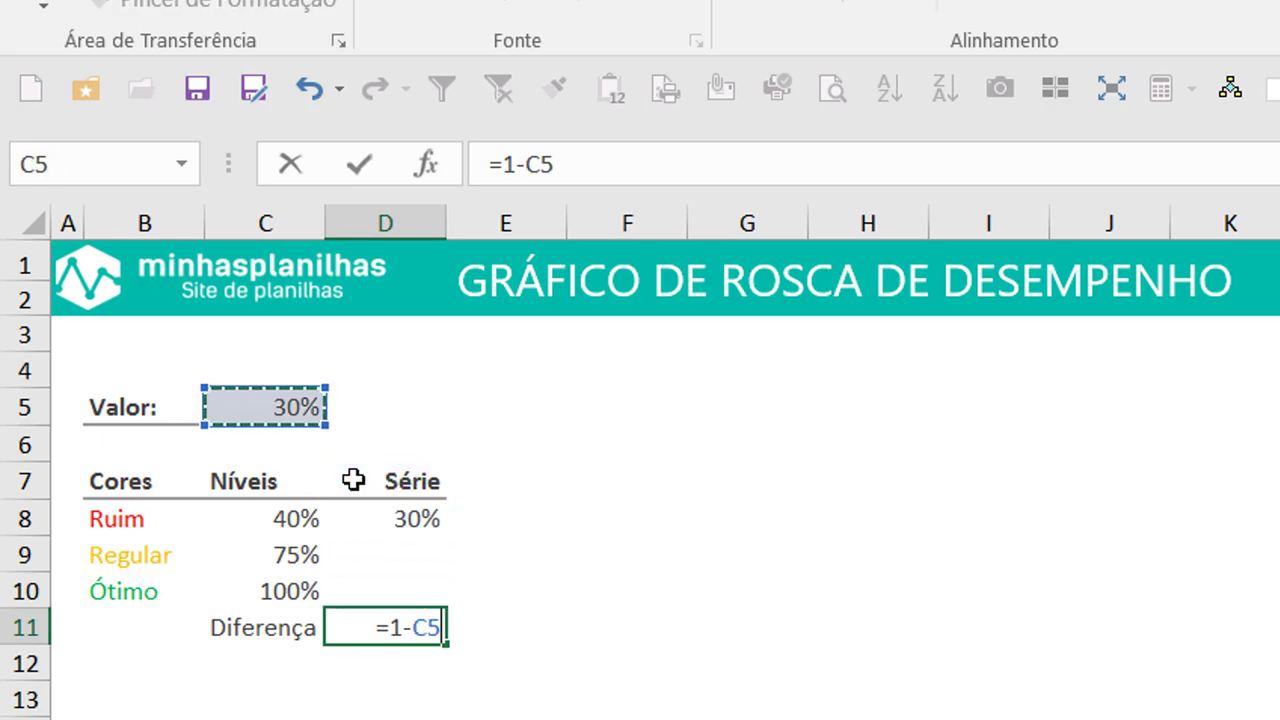
pyautogui.press('Return')
pyautogui.press('Up')
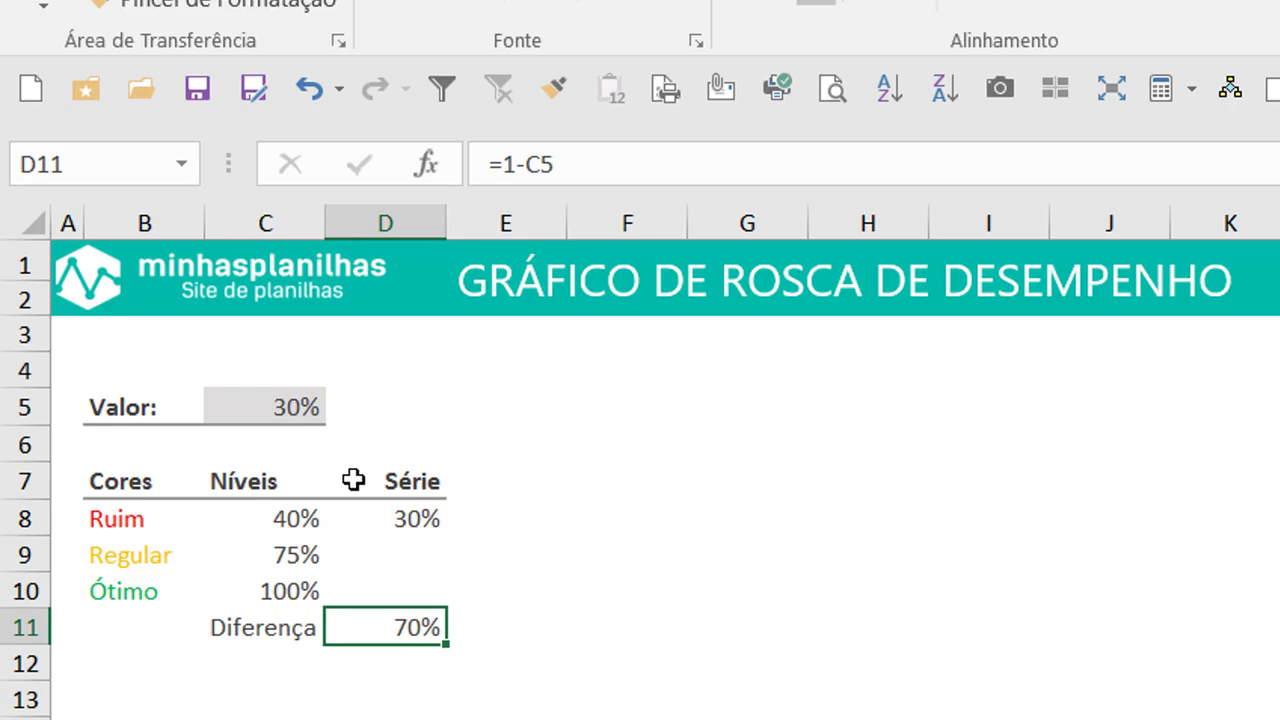
# - Set Valor back to 80% and check D10 shows 80% and D11 20%
pyautogui.press('Up')
pyautogui.press('Up')
pyautogui.press('Up')
pyautogui.press('Up')
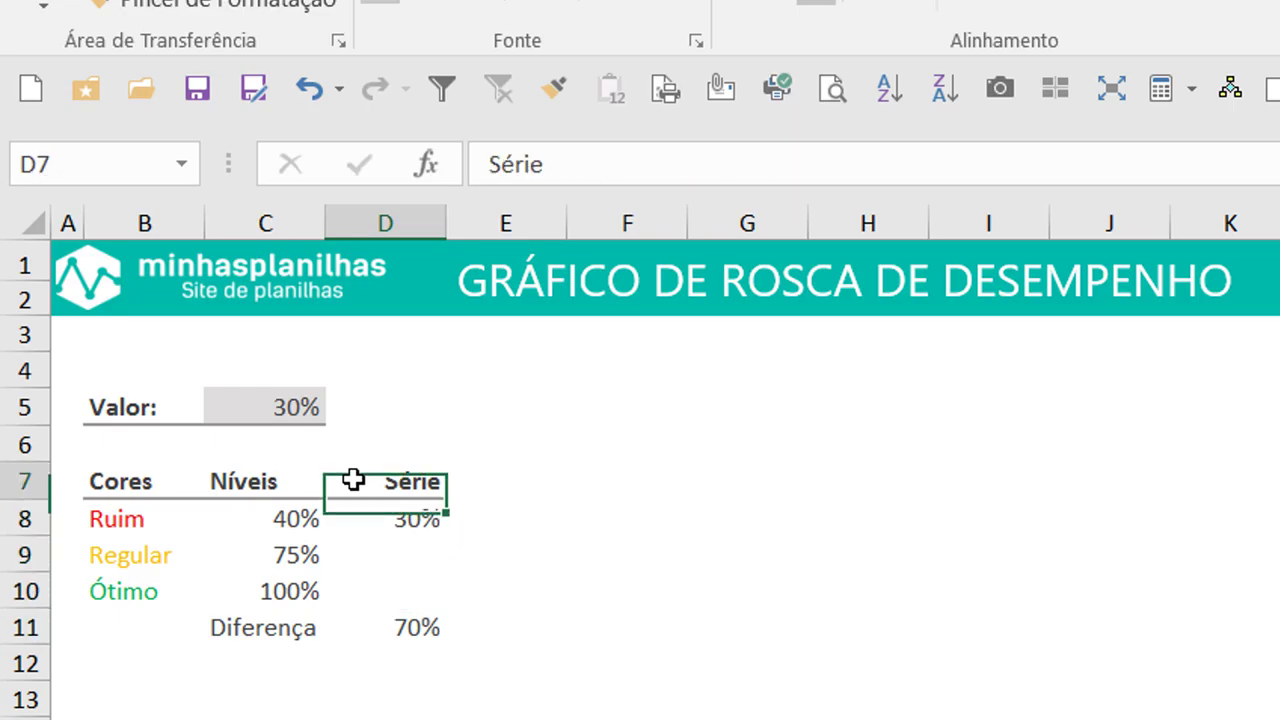
pyautogui.press('Left')
pyautogui.press('Up')
pyautogui.press('Up')
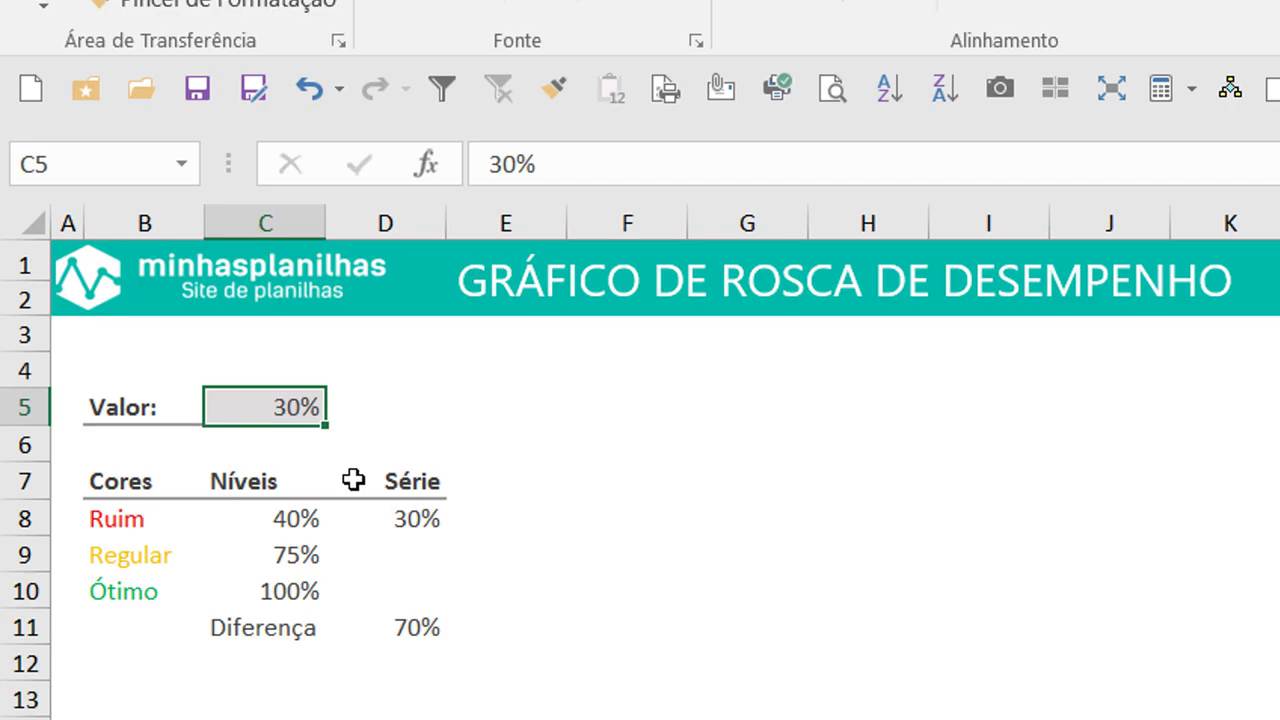
pyautogui.write('80')
pyautogui.press('Return')
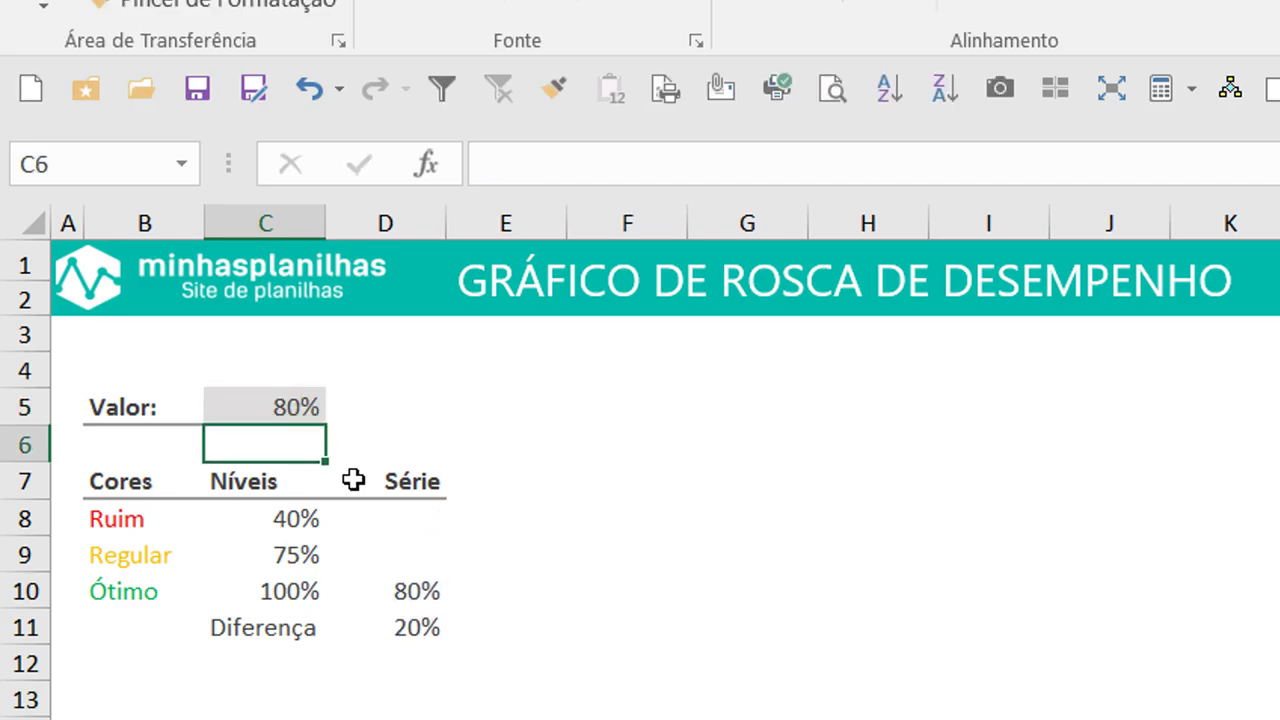
pyautogui.press('Down')
pyautogui.press('Down')
pyautogui.press('Down')
pyautogui.press('Down')
pyautogui.press('Right')
pyautogui.press('Down')
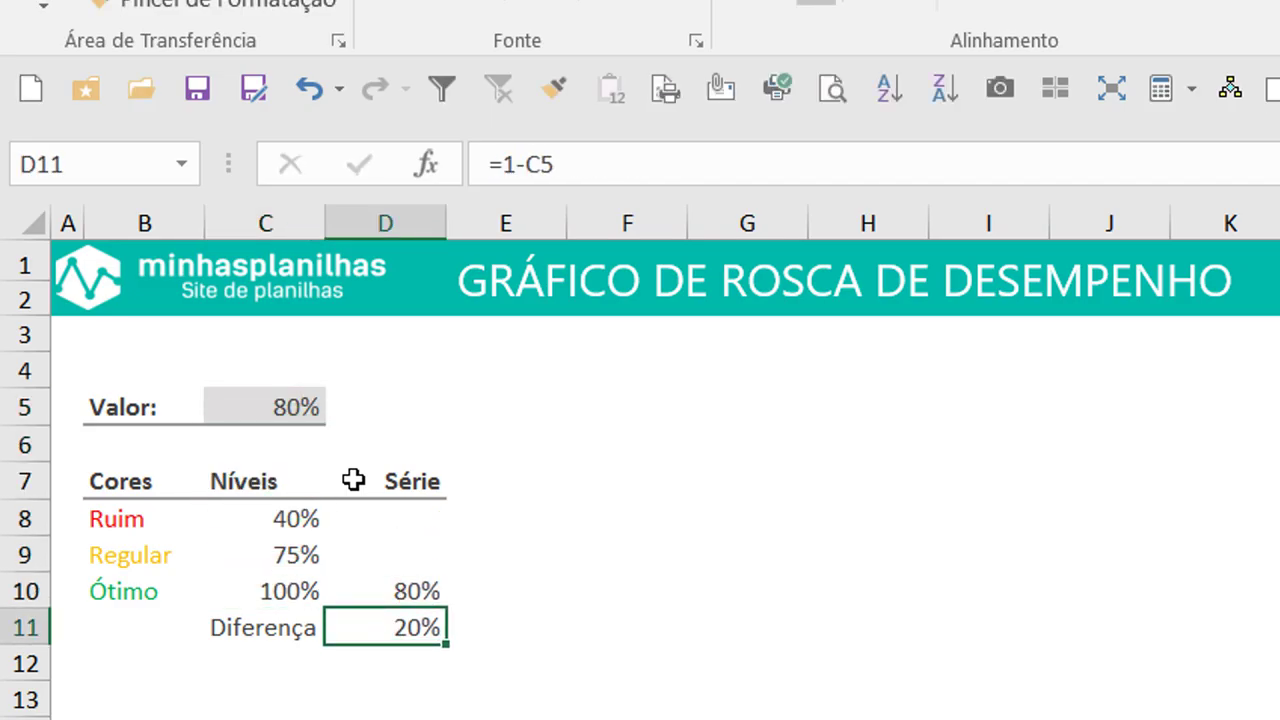
pyautogui.press('Right')
pyautogui.press('Up')
pyautogui.press('Up')
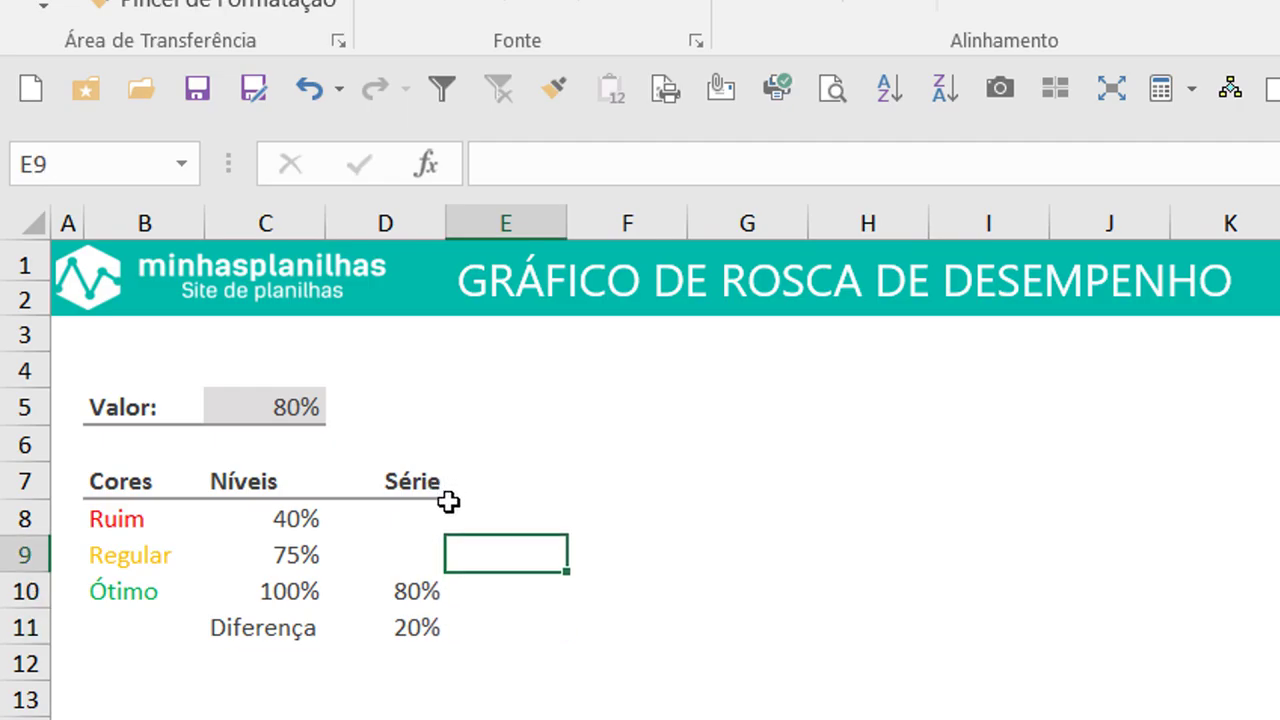
pyautogui.press('Right')
pyautogui.press('Right')
pyautogui.press('Down')
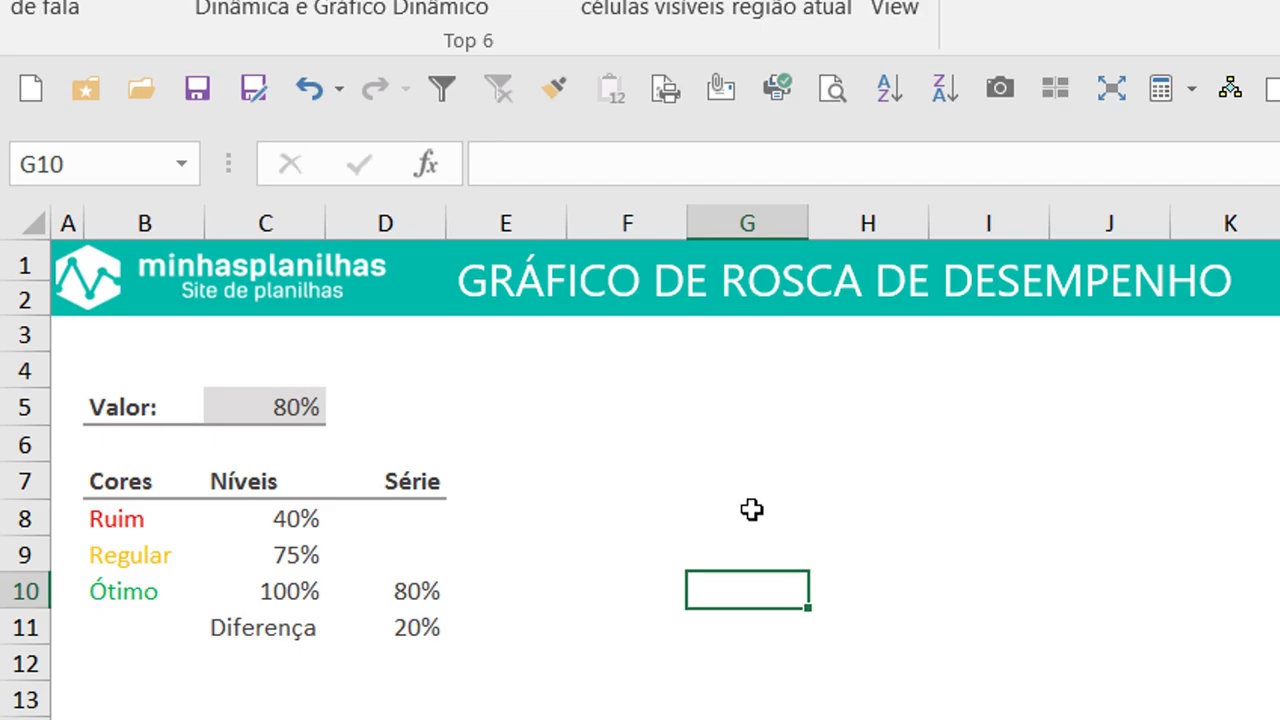
# - Insert an empty Rosca (doughnut) chart and place it beside the data table
pyautogui.click(757, 539)
pyautogui.click(814, 491)
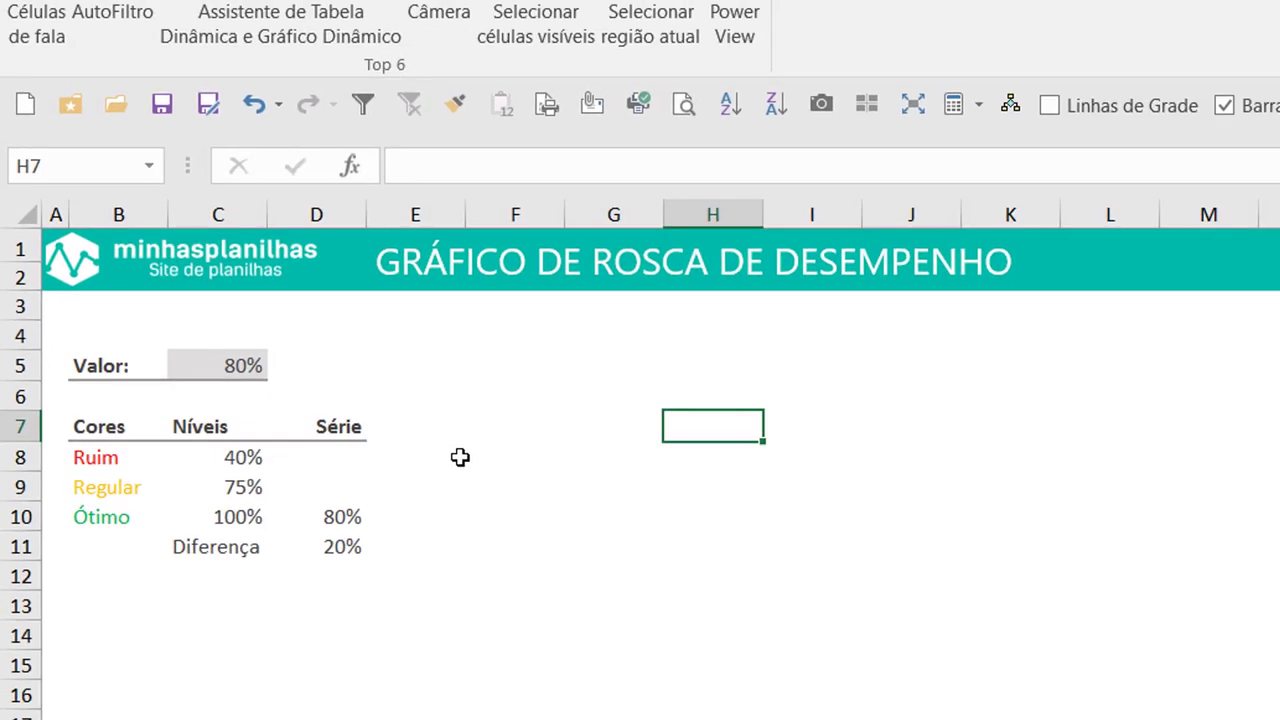
pyautogui.click(320, 290)
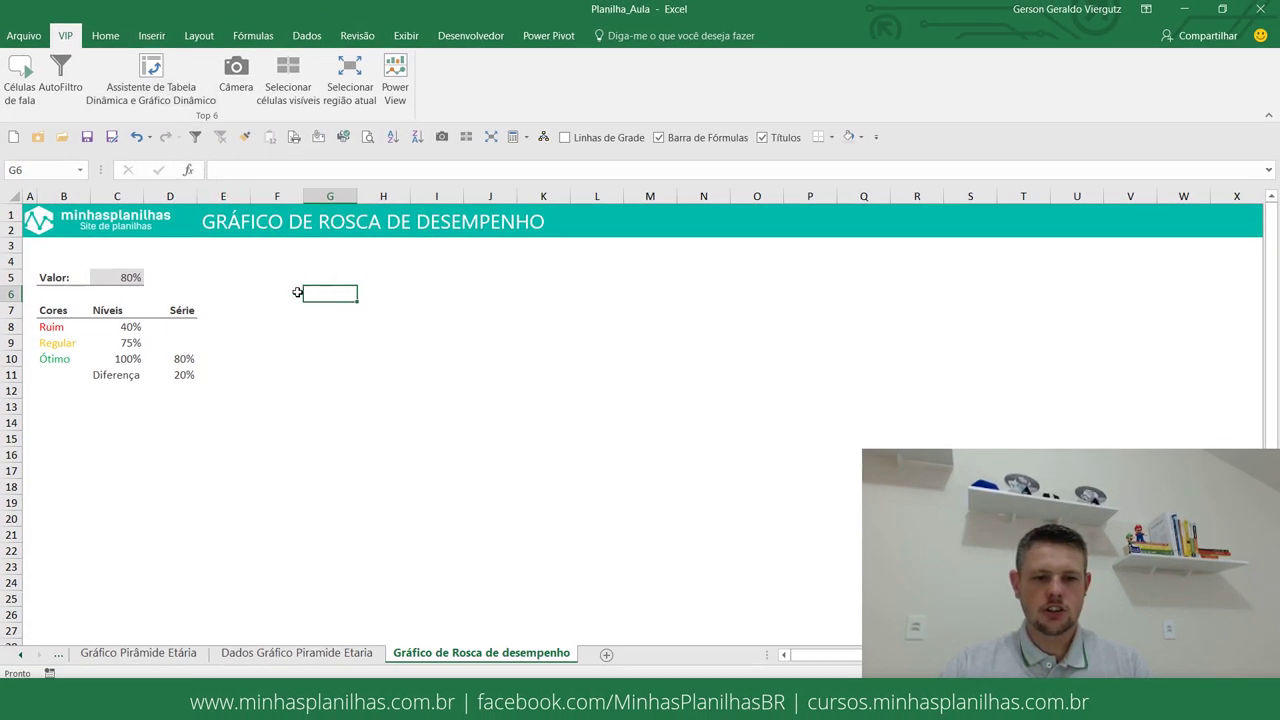
pyautogui.click(152, 38)
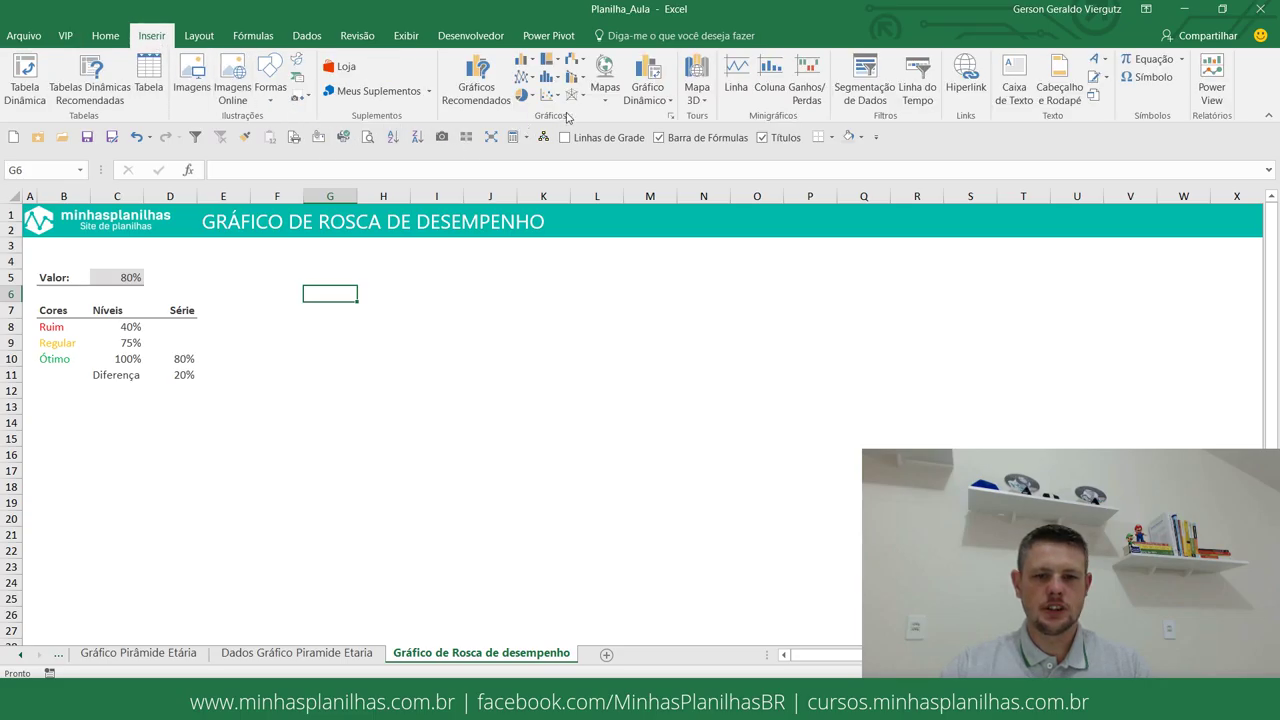
pyautogui.click(522, 95)
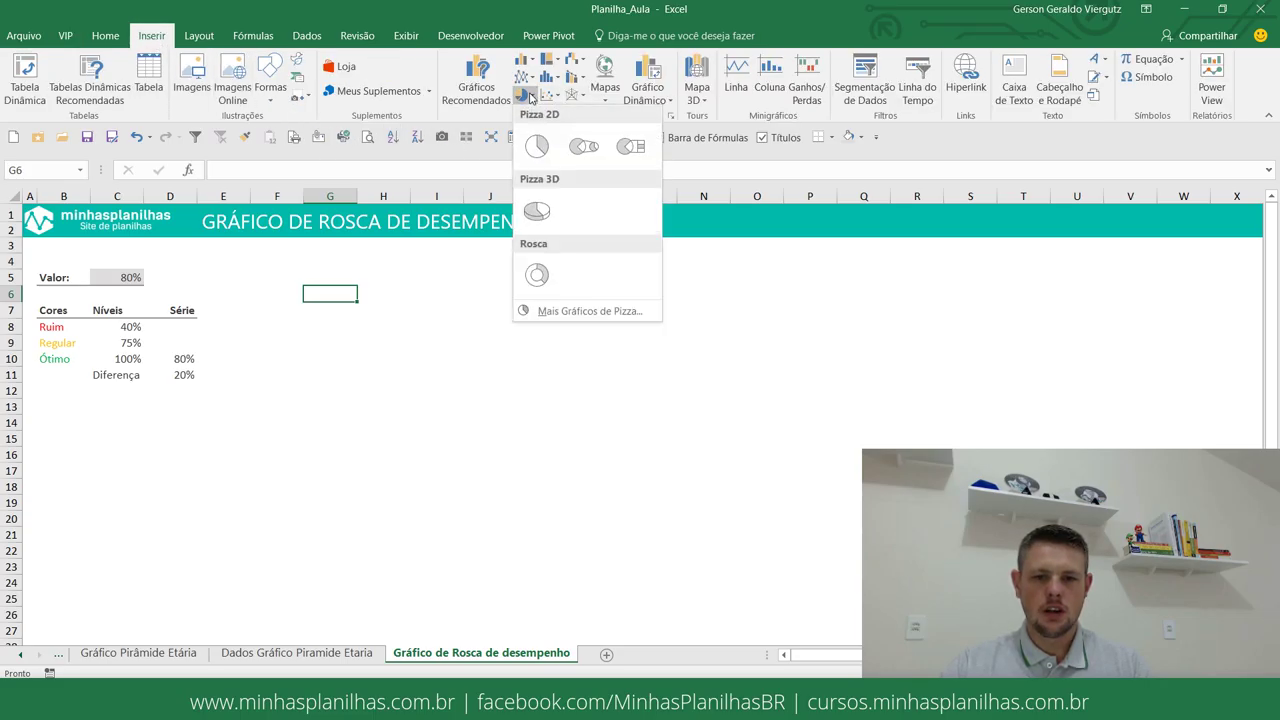
pyautogui.click(540, 277)
pyautogui.moveTo(517, 314); pyautogui.dragTo(323, 257)
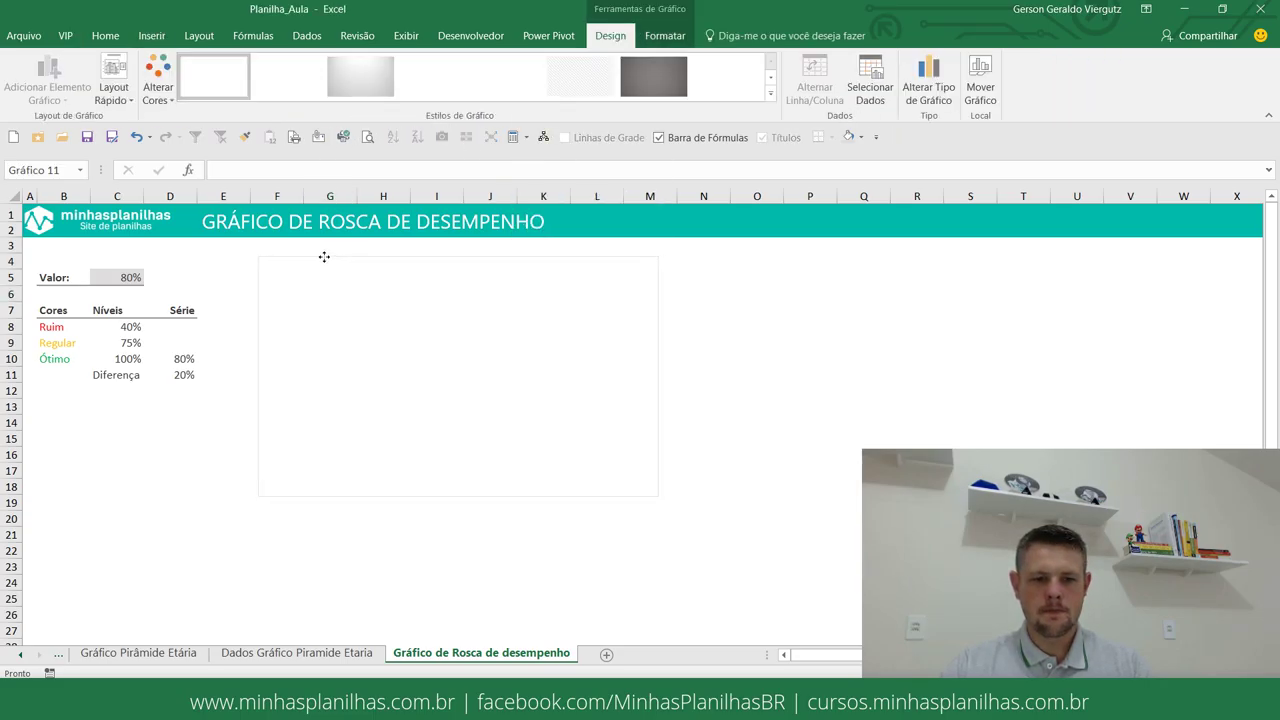
pyautogui.rightClick(343, 288)
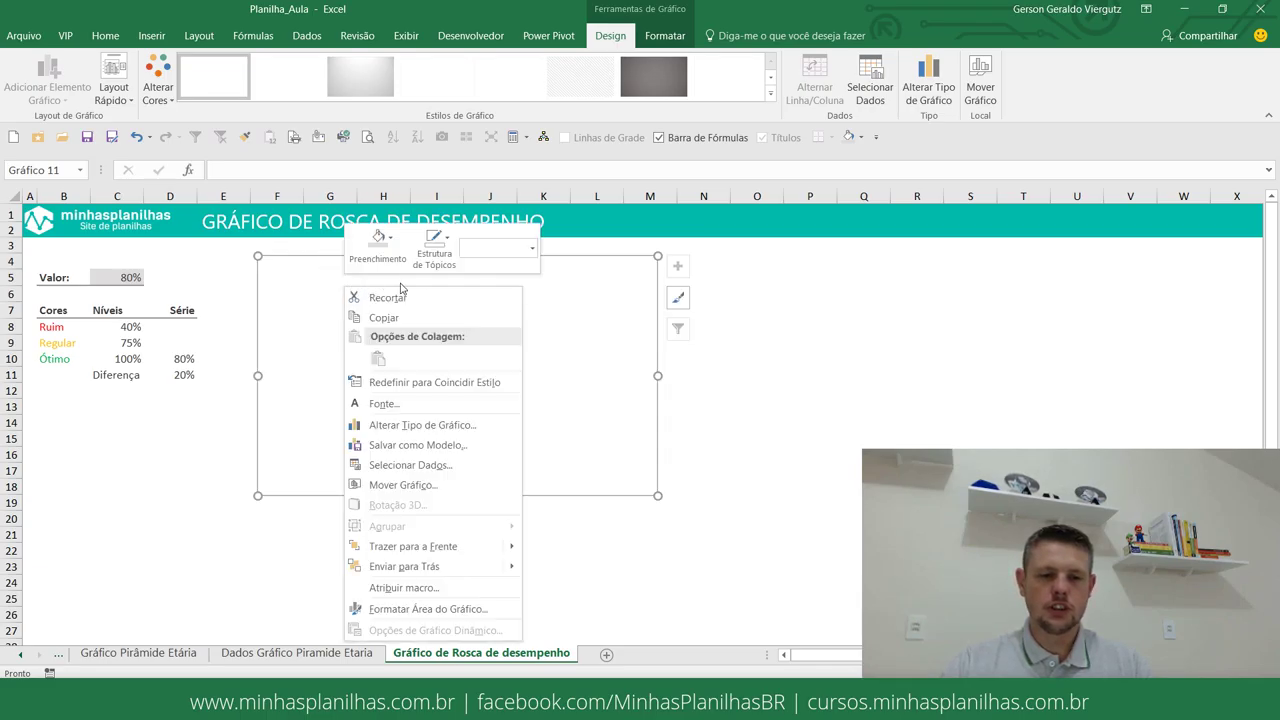
# - Add a chart data series whose values are the Série range D8:D11
pyautogui.click(406, 466)
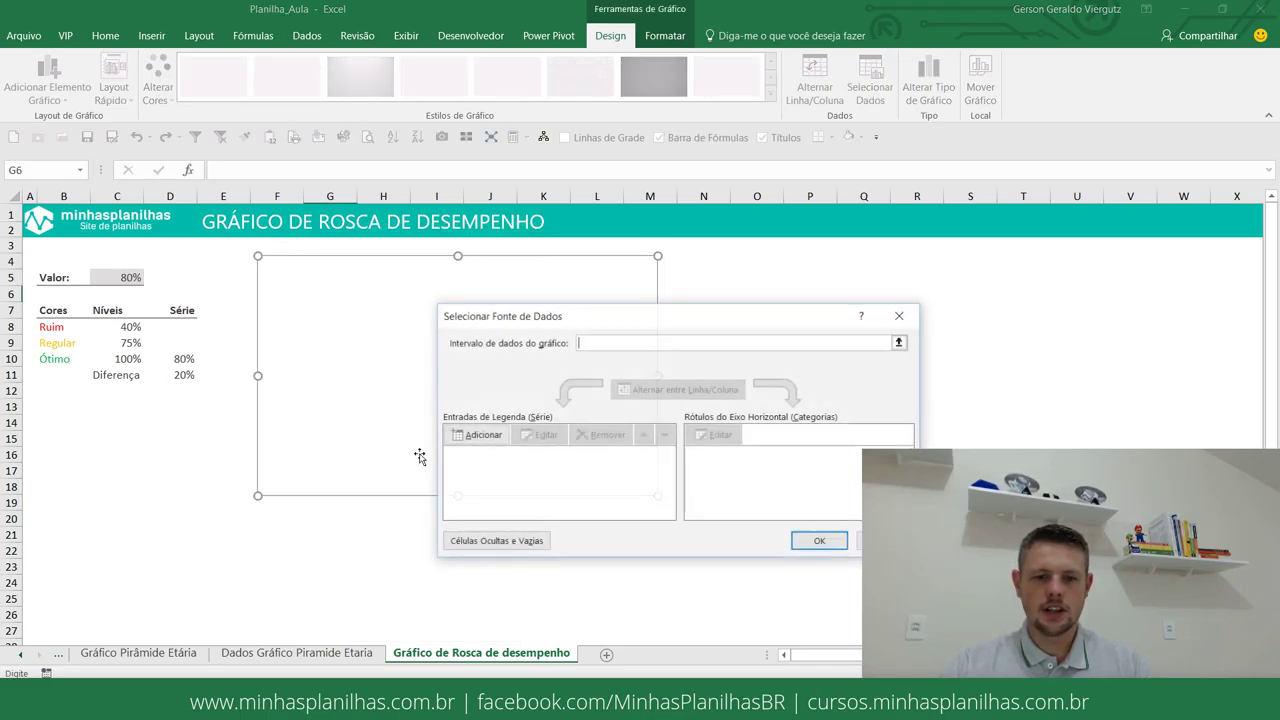
pyautogui.click(470, 437)
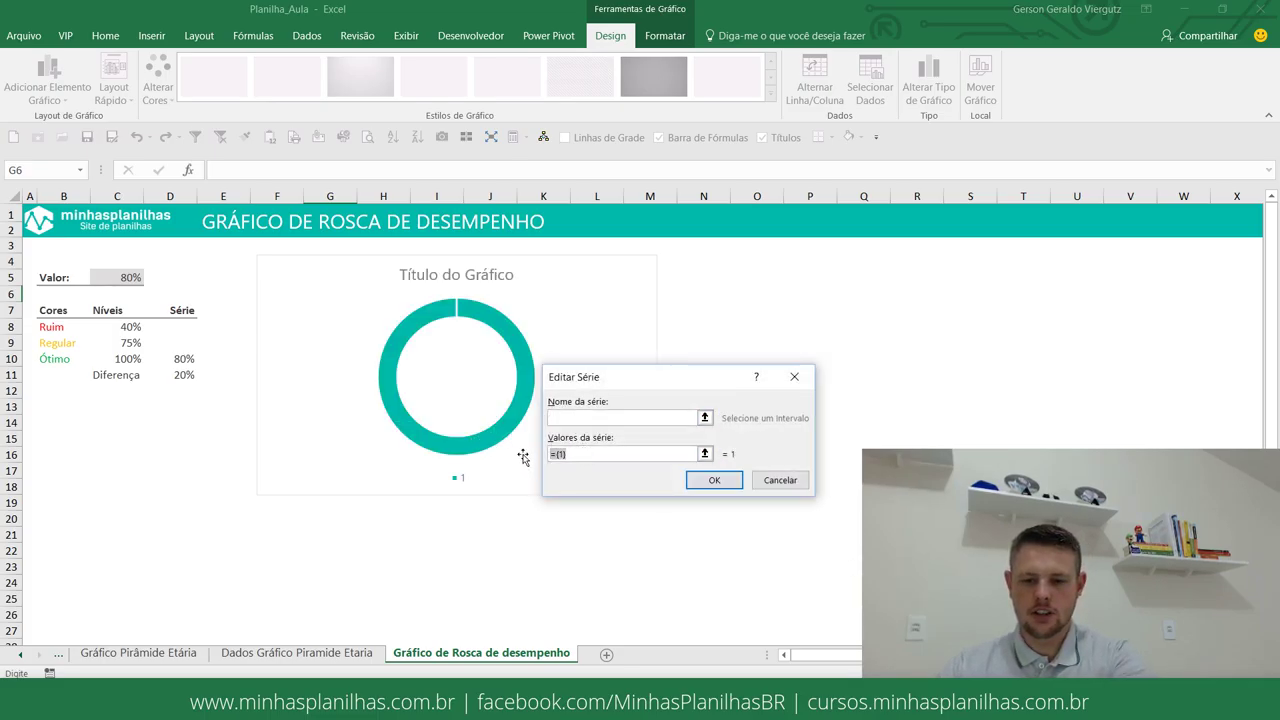
pyautogui.press('BackSpace')
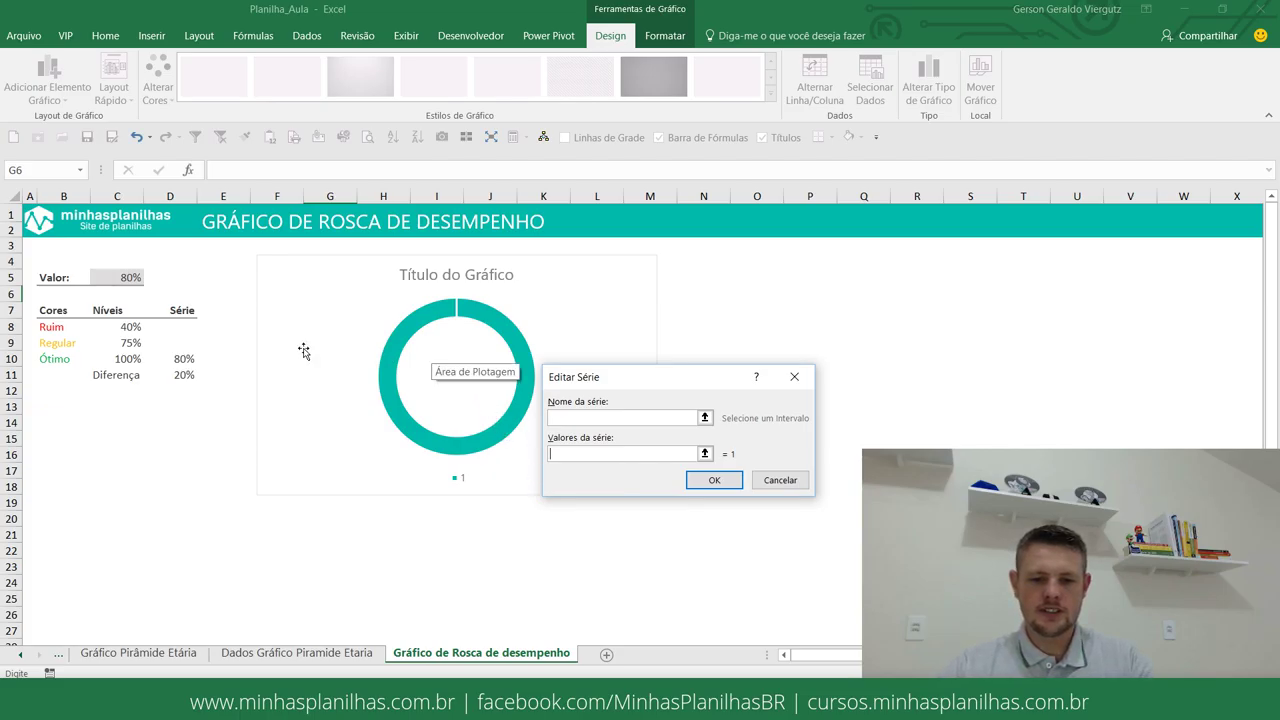
pyautogui.click(181, 333)
pyautogui.moveTo(181, 333); pyautogui.dragTo(183, 373)
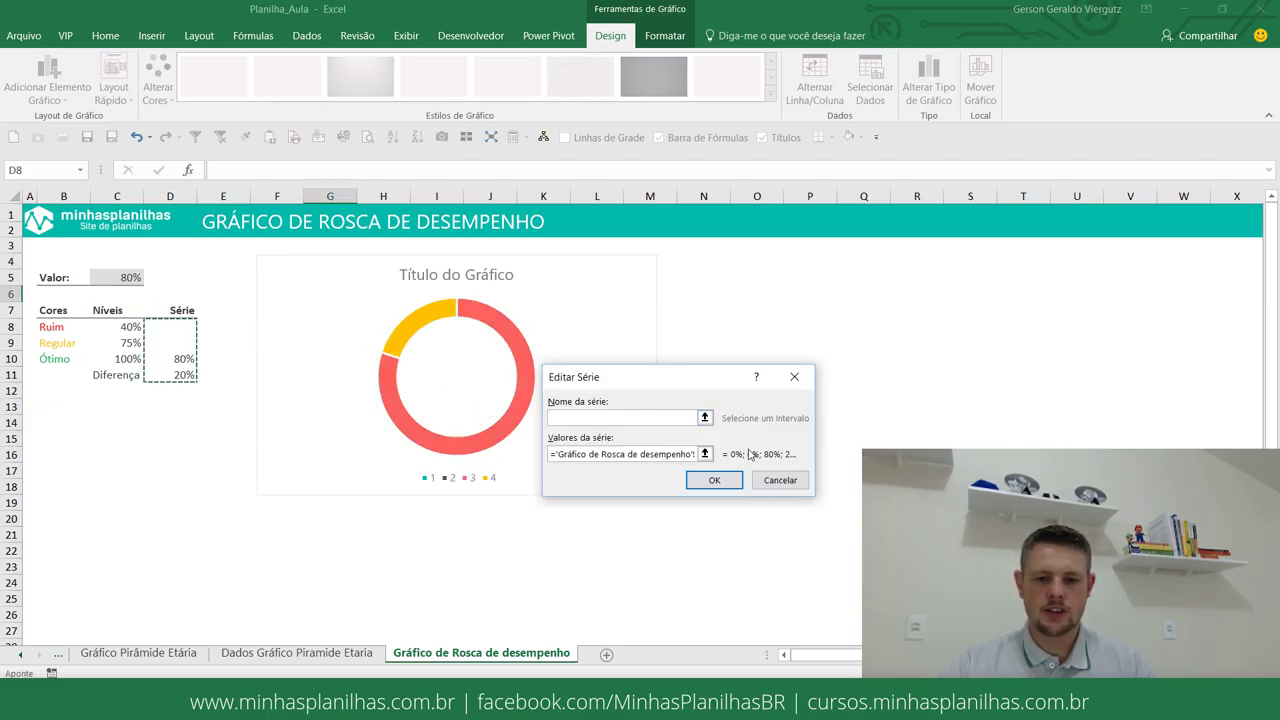
pyautogui.click(727, 485)
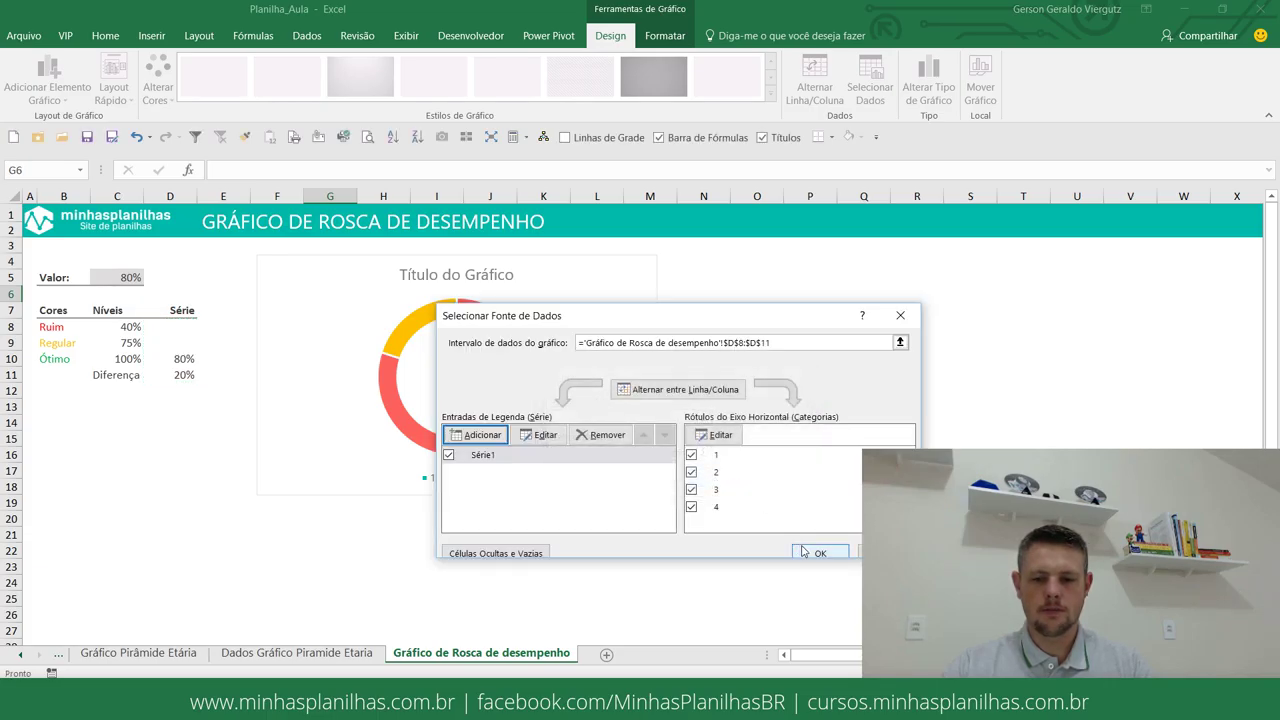
pyautogui.click(818, 553)
pyautogui.click(855, 438)
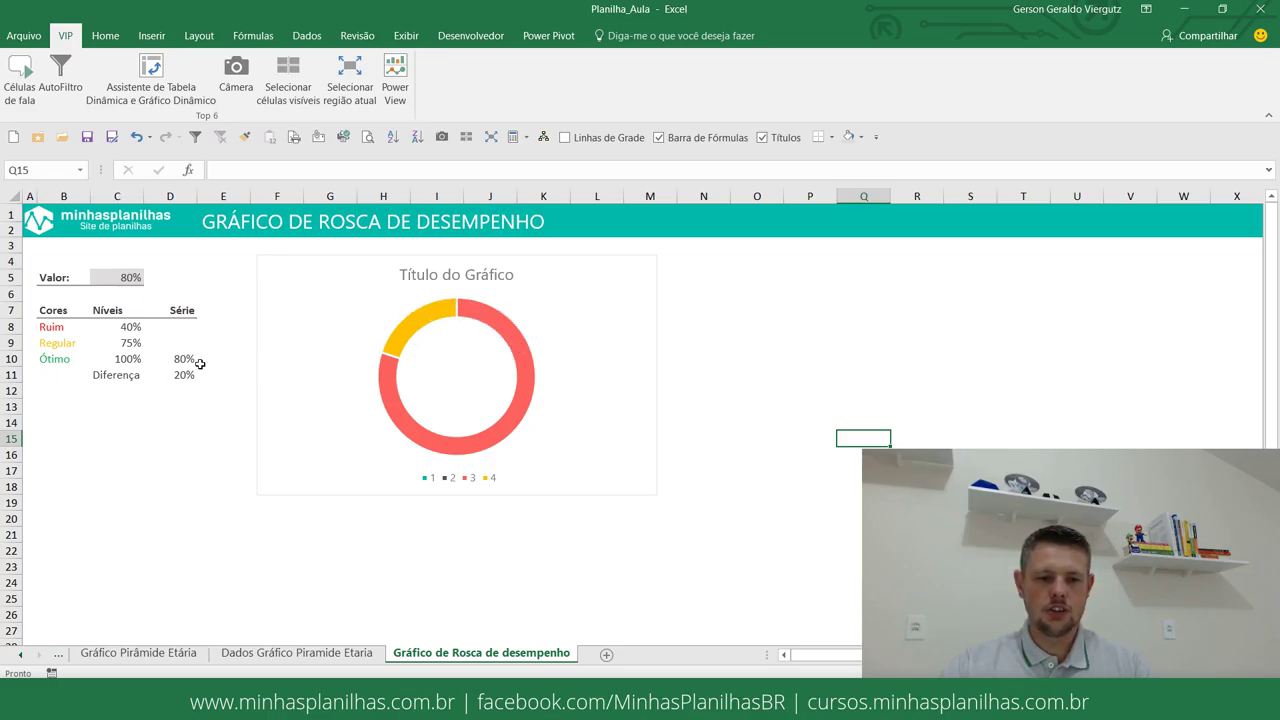
# - Enter 30% as the Valor in C5 and review the Série formulas in D8, D9 and D10
pyautogui.click(125, 281)
pyautogui.write('3')
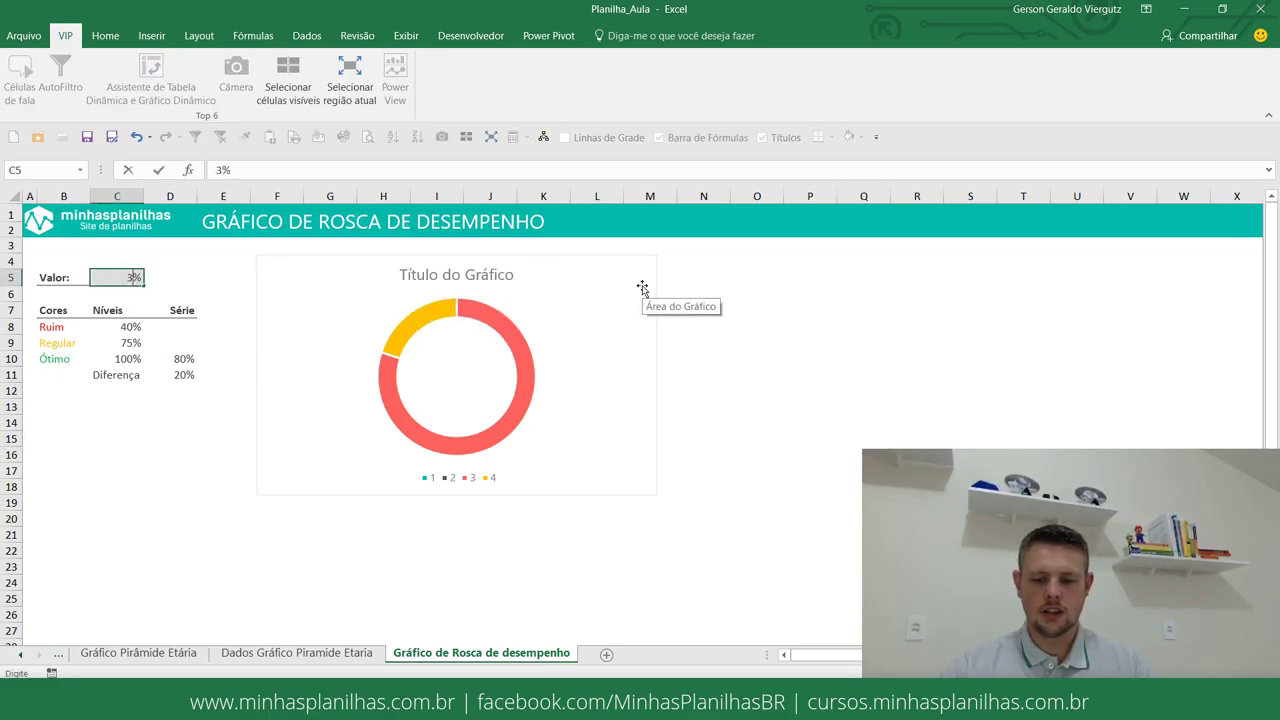
pyautogui.press('Return')
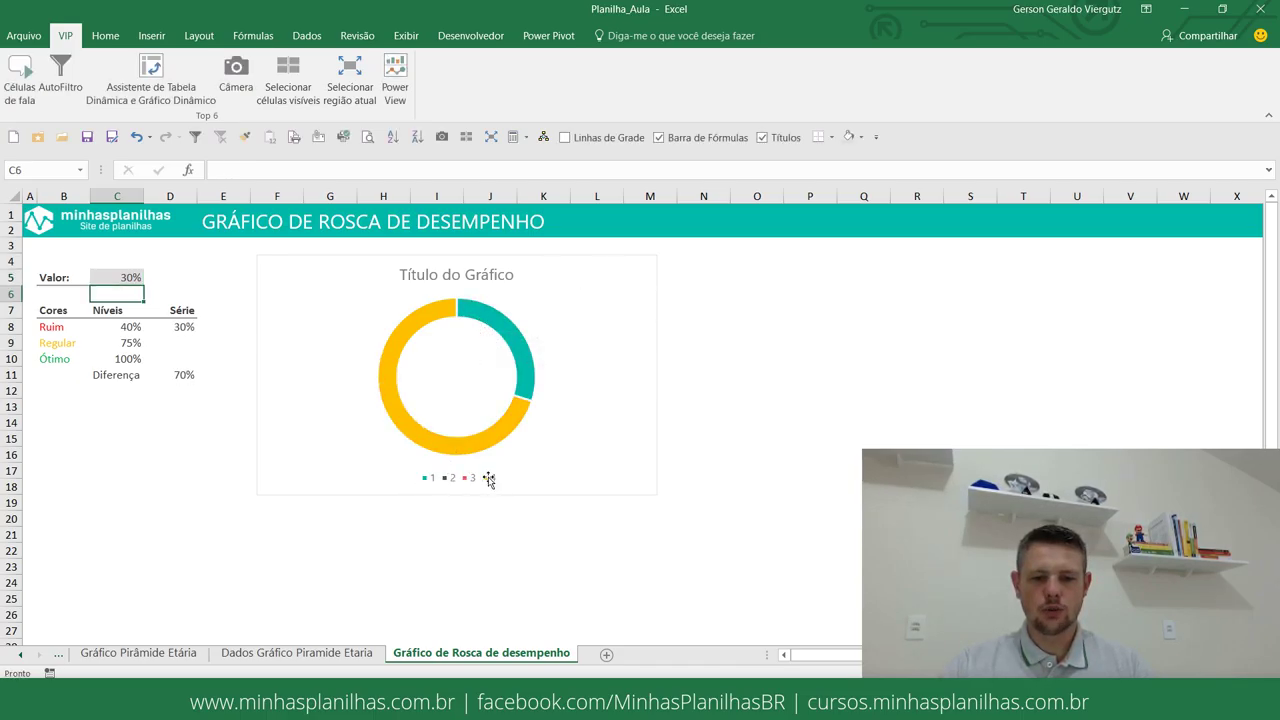
pyautogui.click(176, 325)
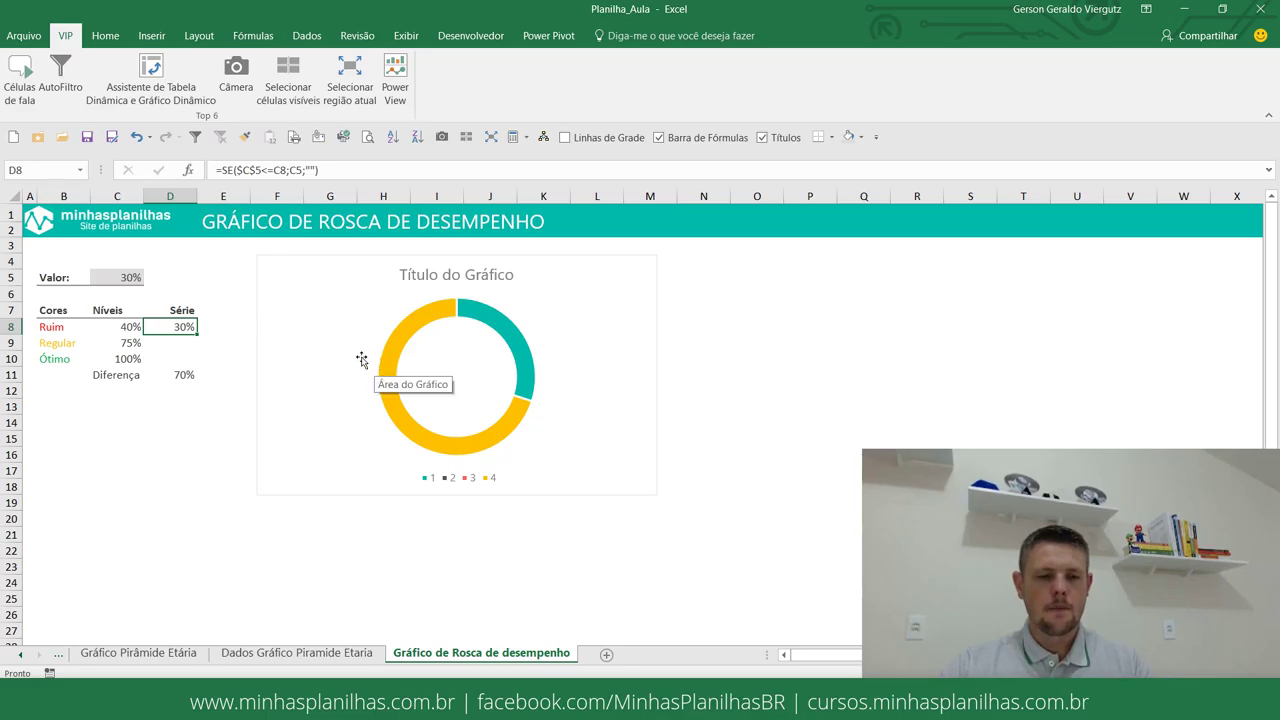
pyautogui.click(180, 343)
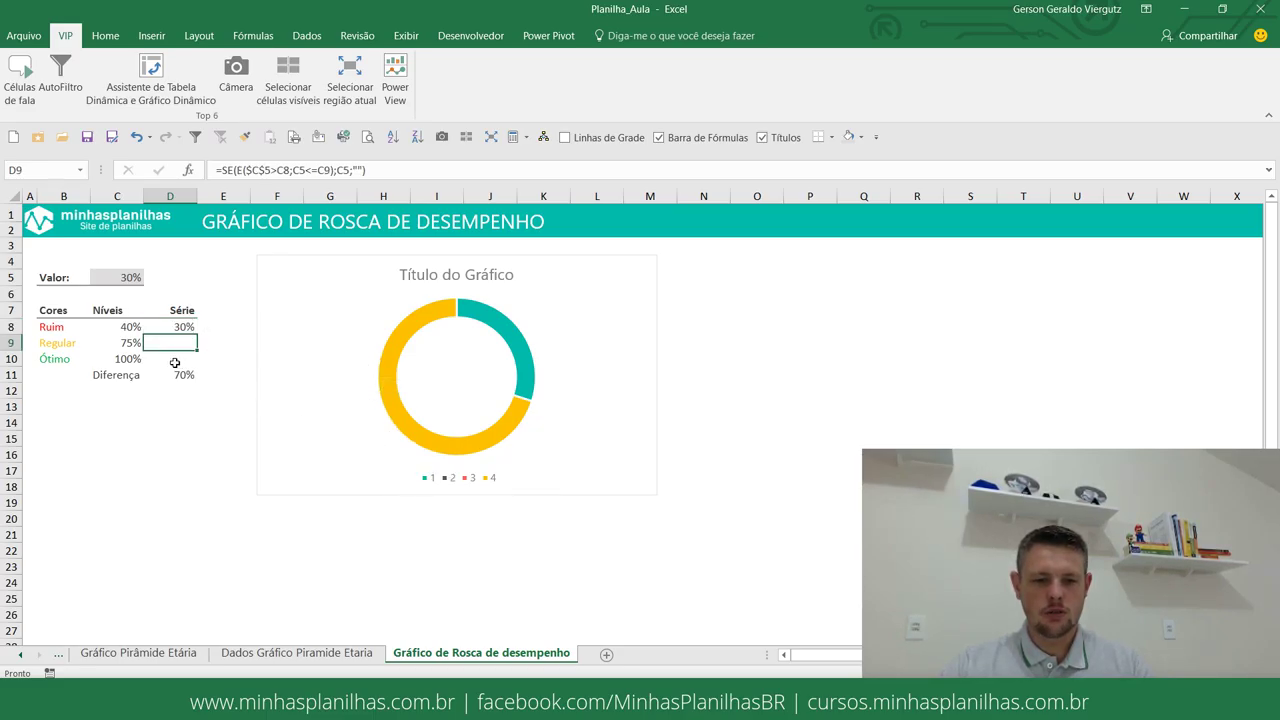
pyautogui.click(162, 357)
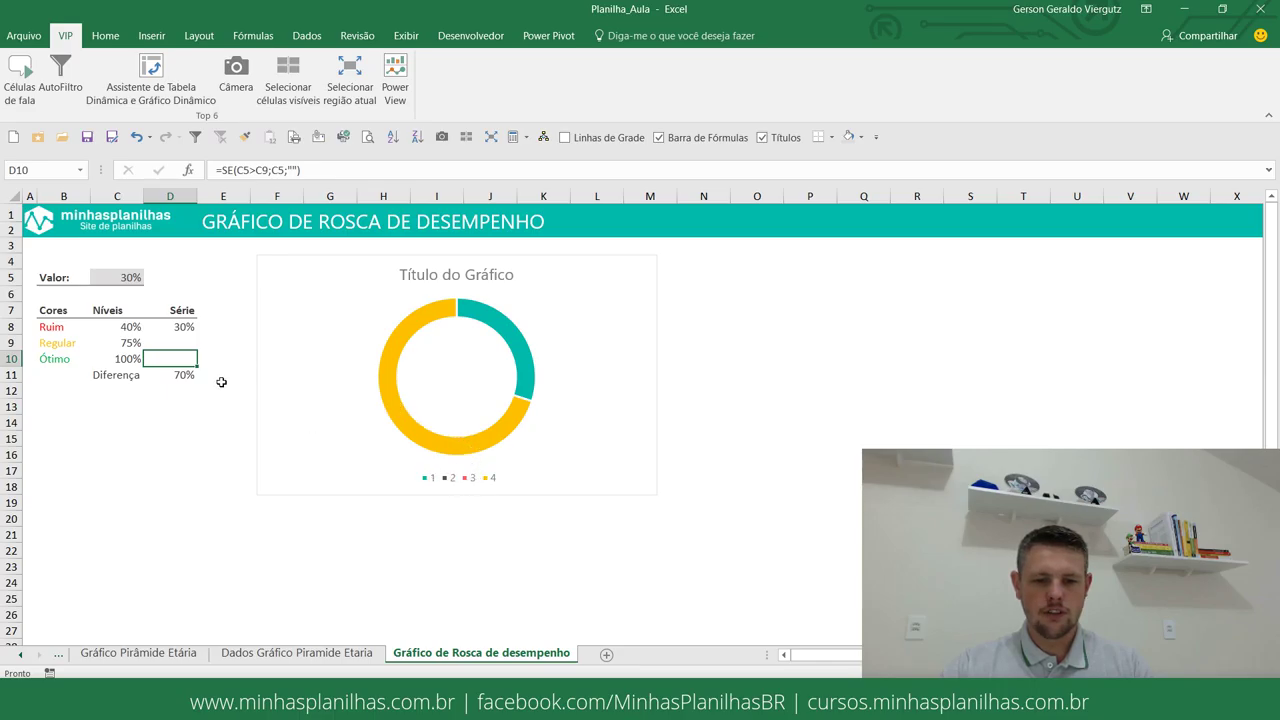
# - Test Valor at 79%, check the Diferença formula in D11, then return C5 to 30%
pyautogui.click(129, 282)
pyautogui.write('79')
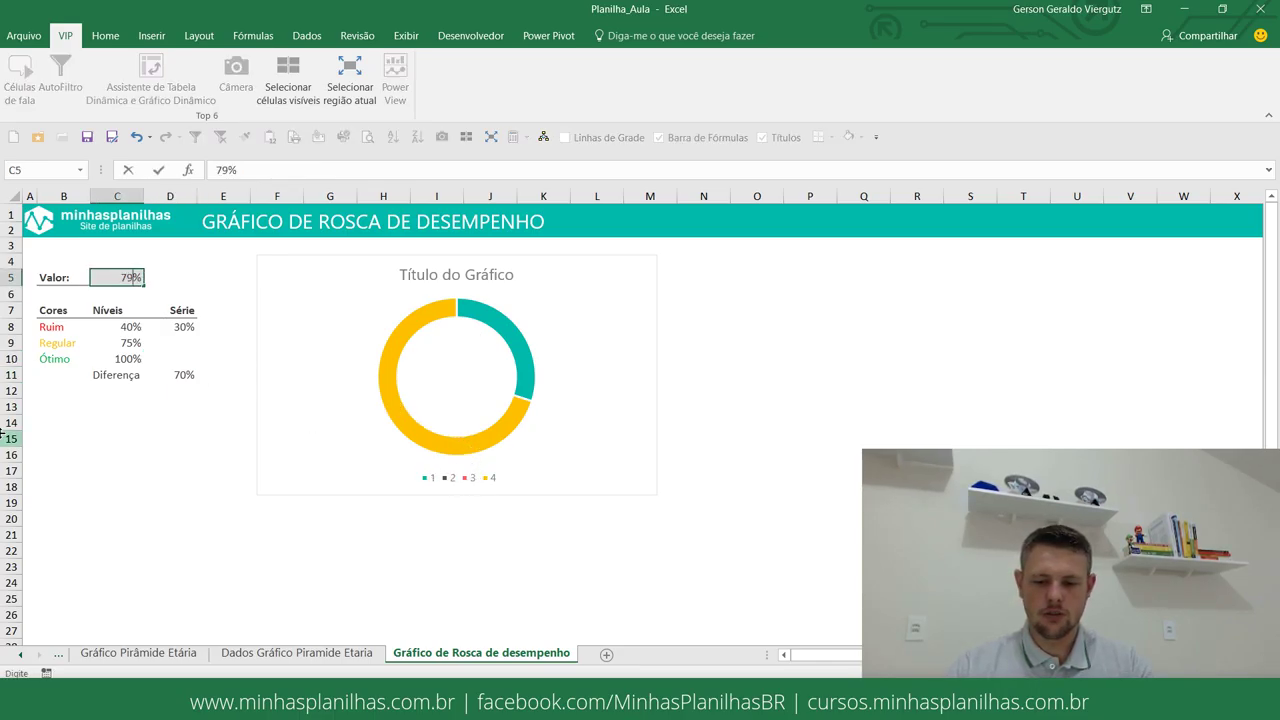
pyautogui.press('Return')
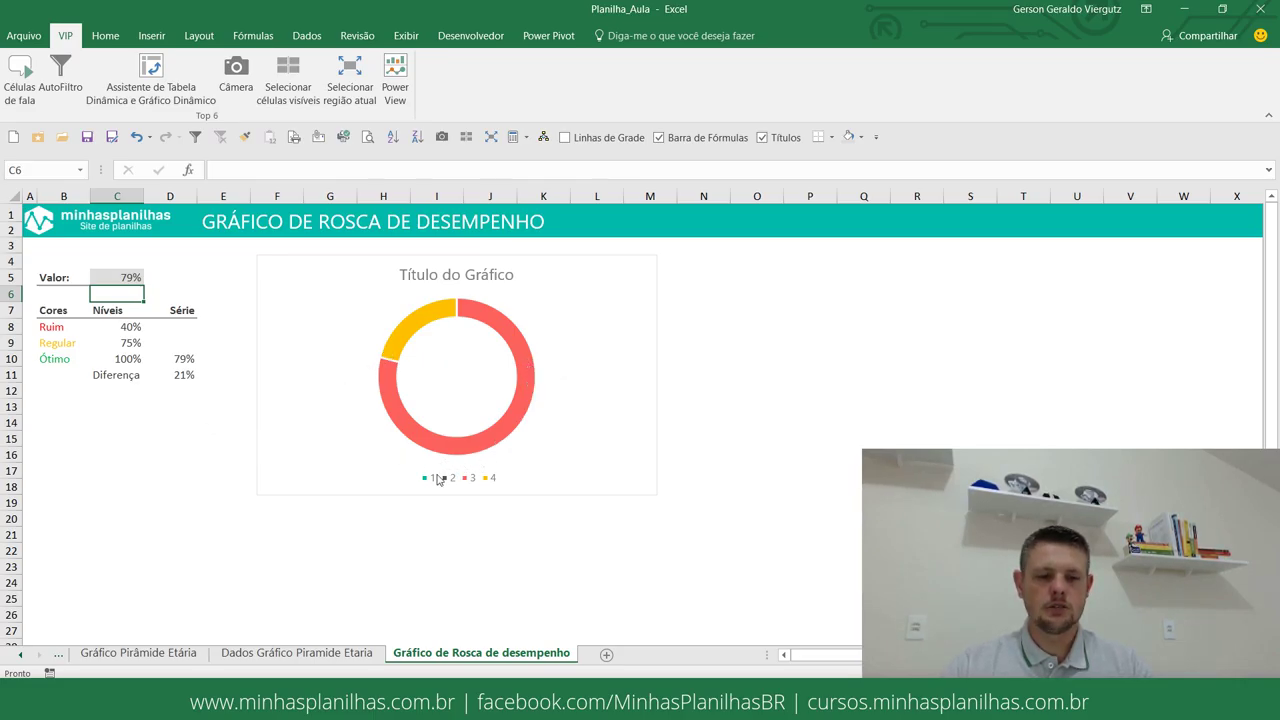
pyautogui.click(181, 375)
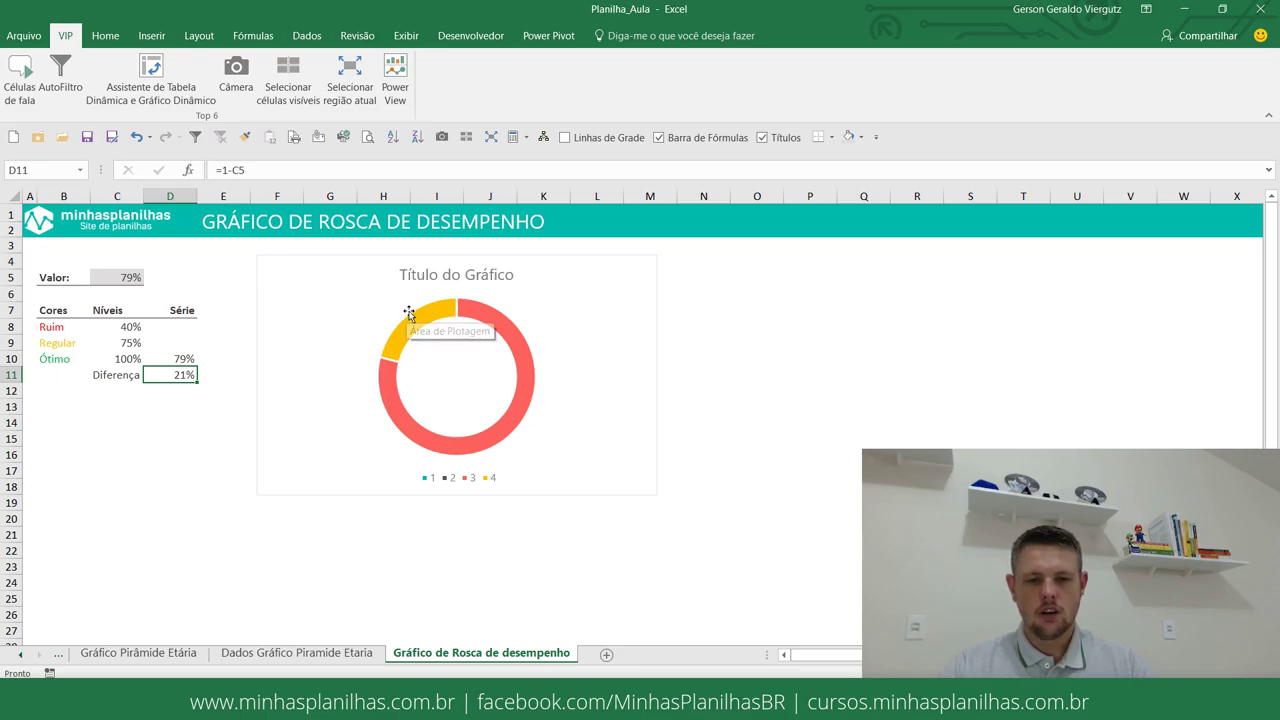
pyautogui.click(126, 280)
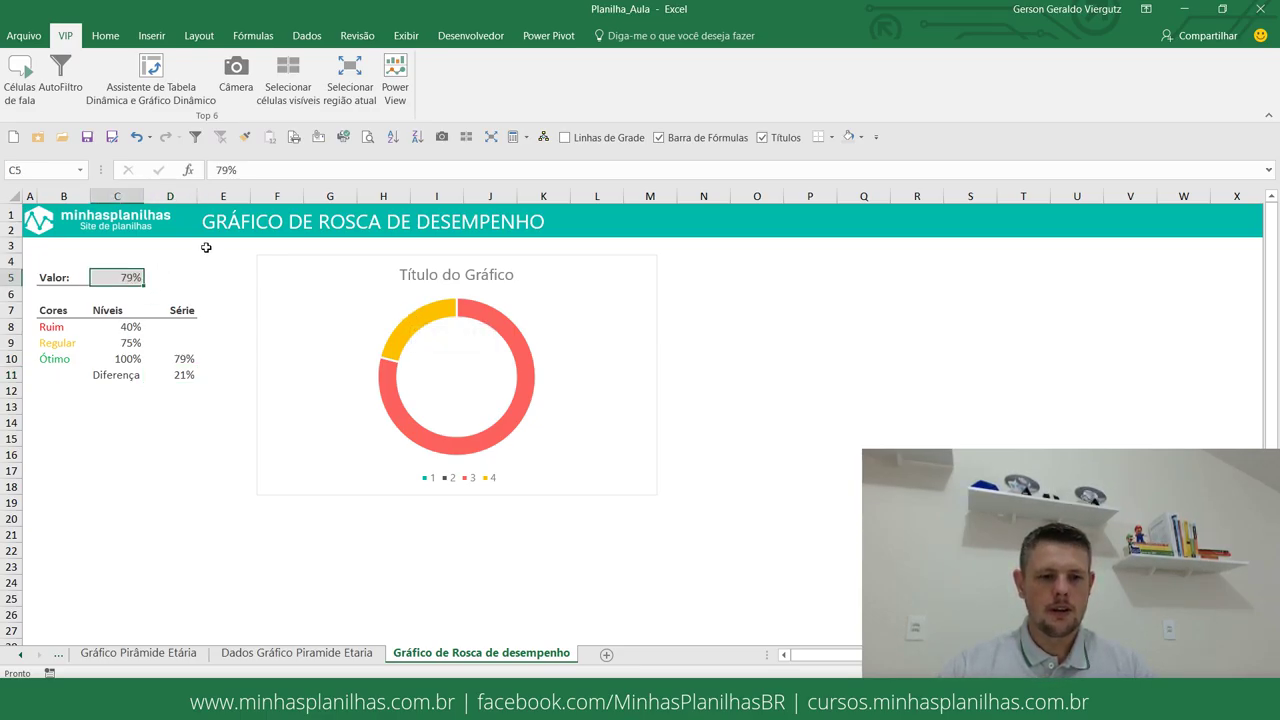
pyautogui.write('30')
pyautogui.press('Return')
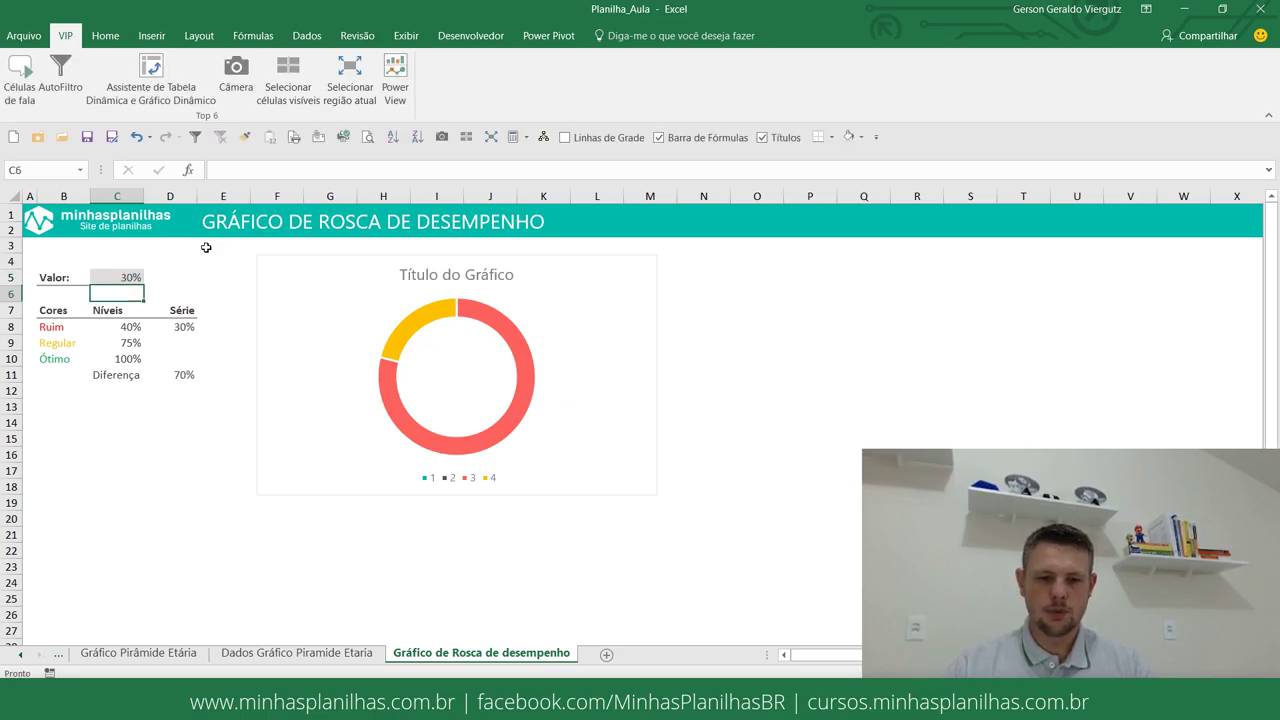
# - Give the doughnut's 30% Ruim slice a solid red fill
pyautogui.click(489, 324)
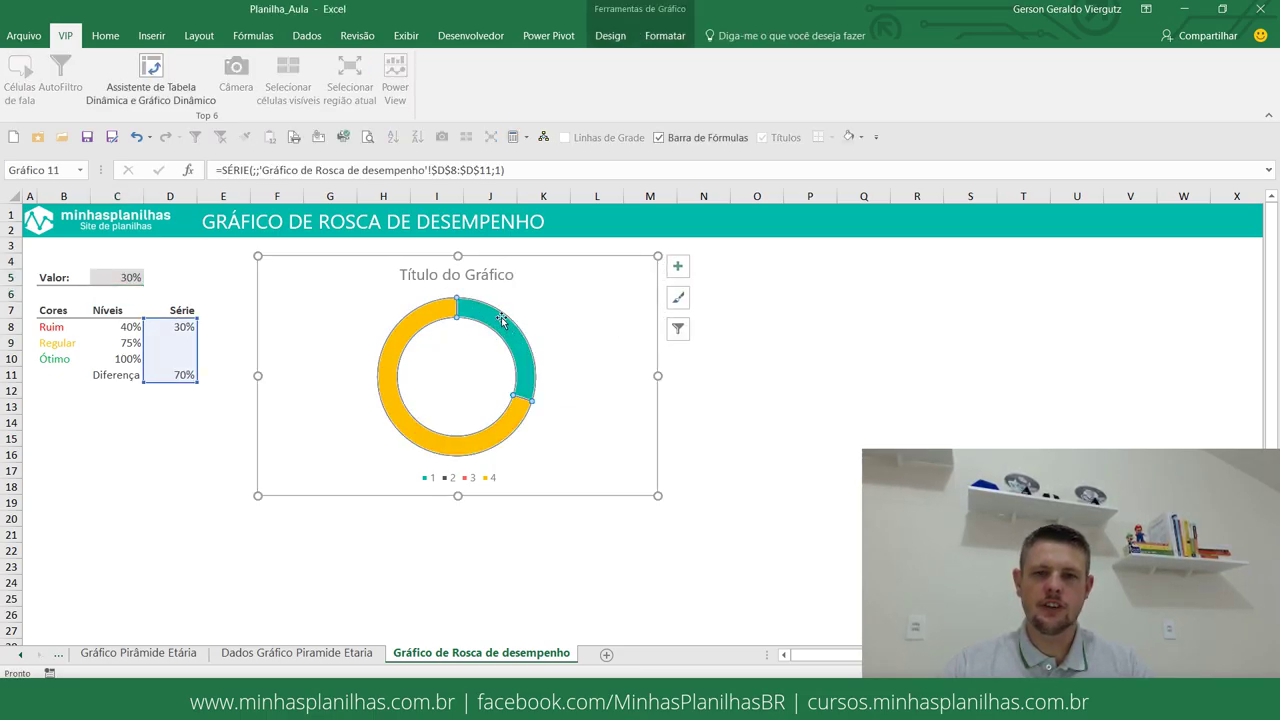
pyautogui.click(484, 317)
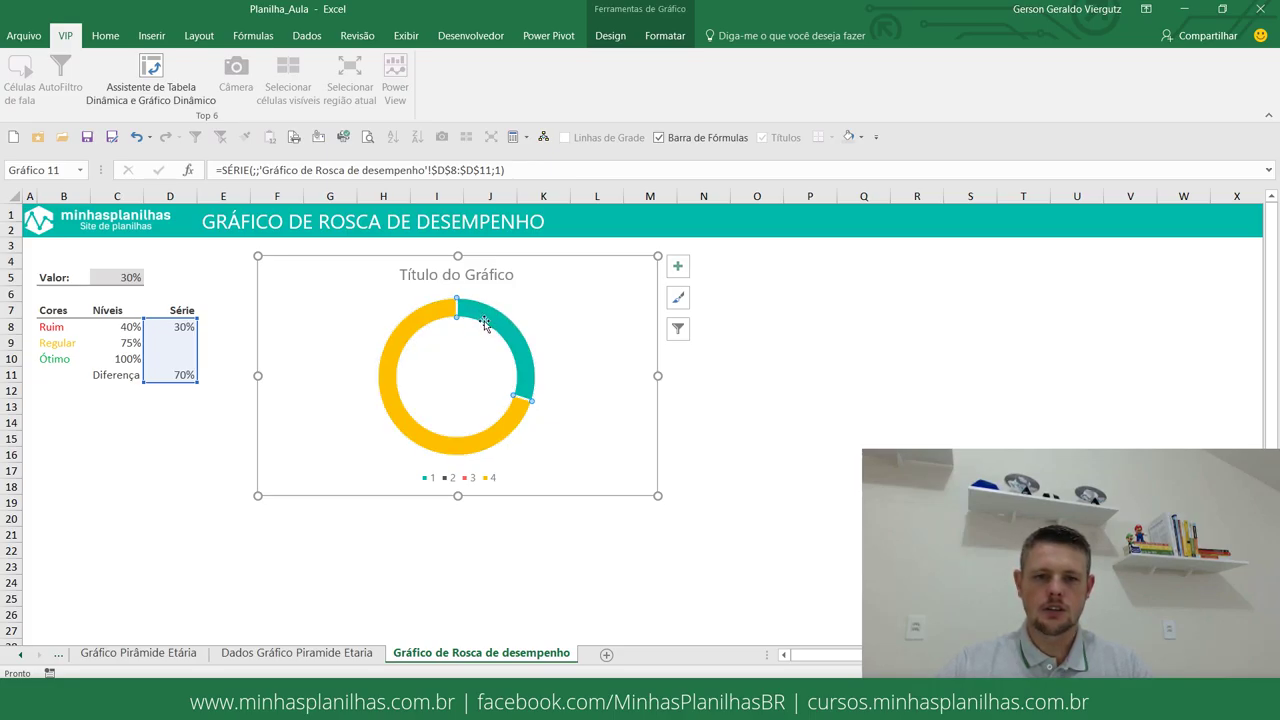
pyautogui.rightClick(512, 328)
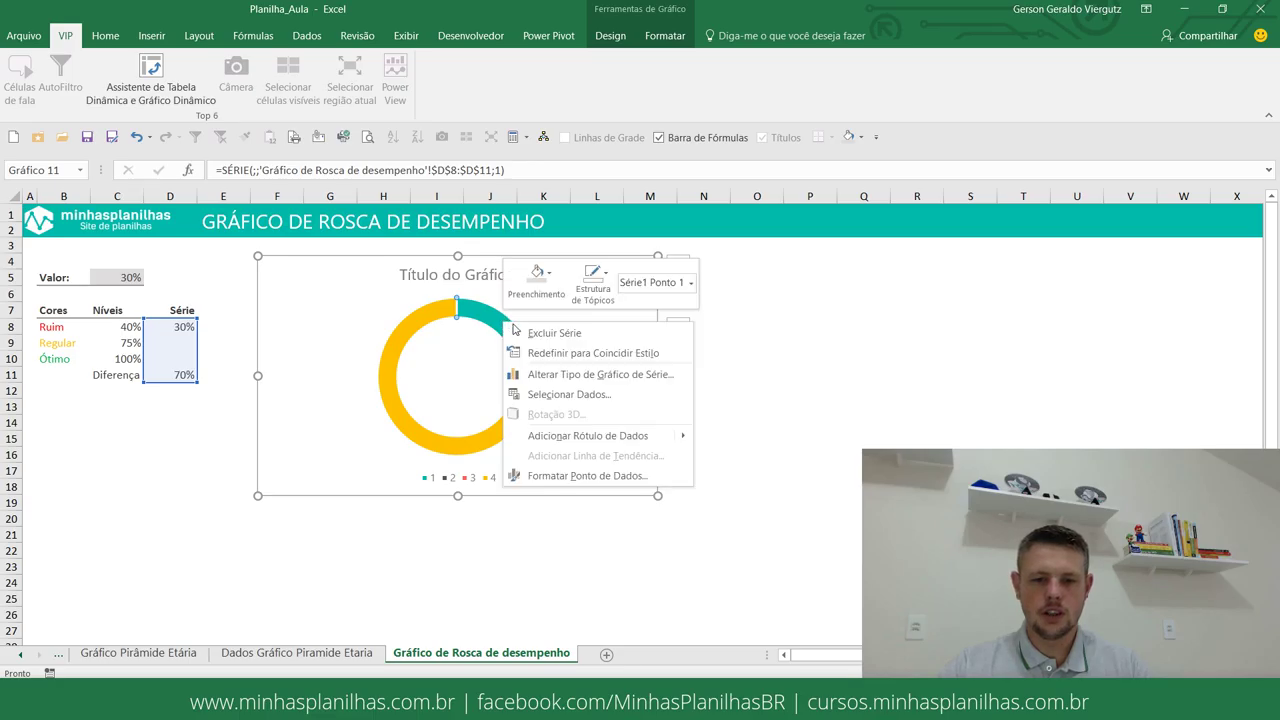
pyautogui.click(573, 476)
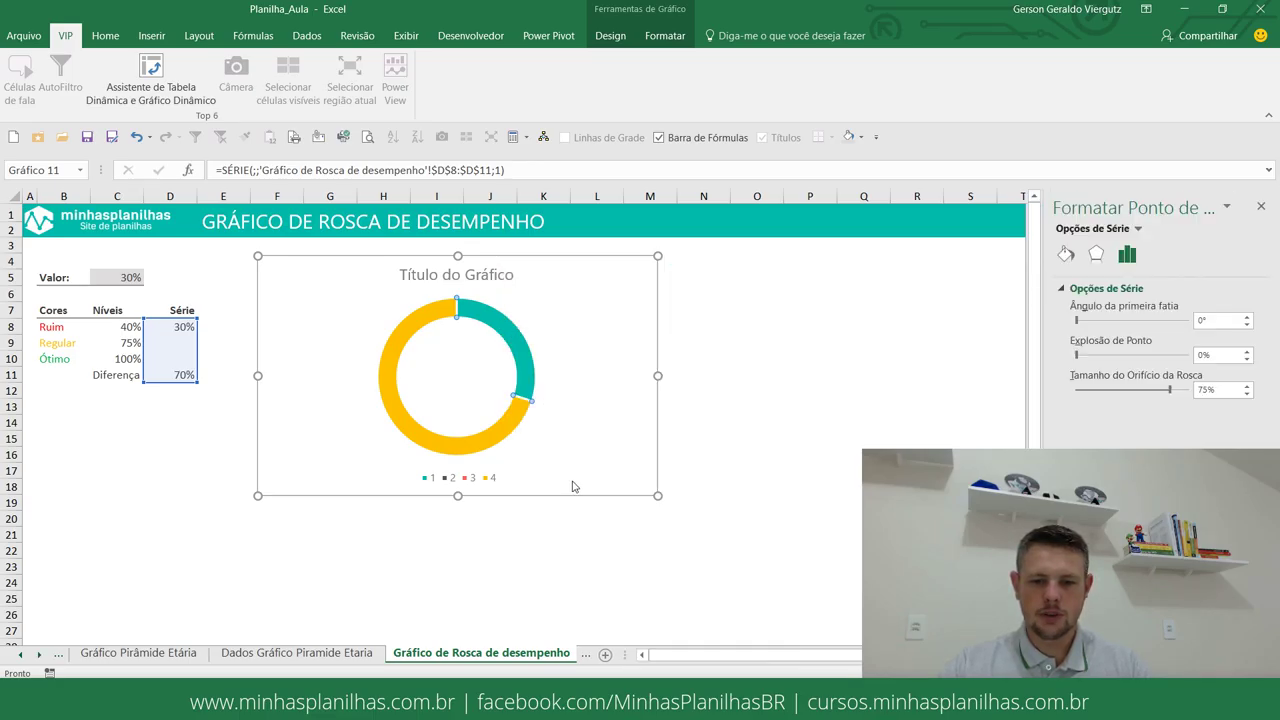
pyautogui.click(1066, 256)
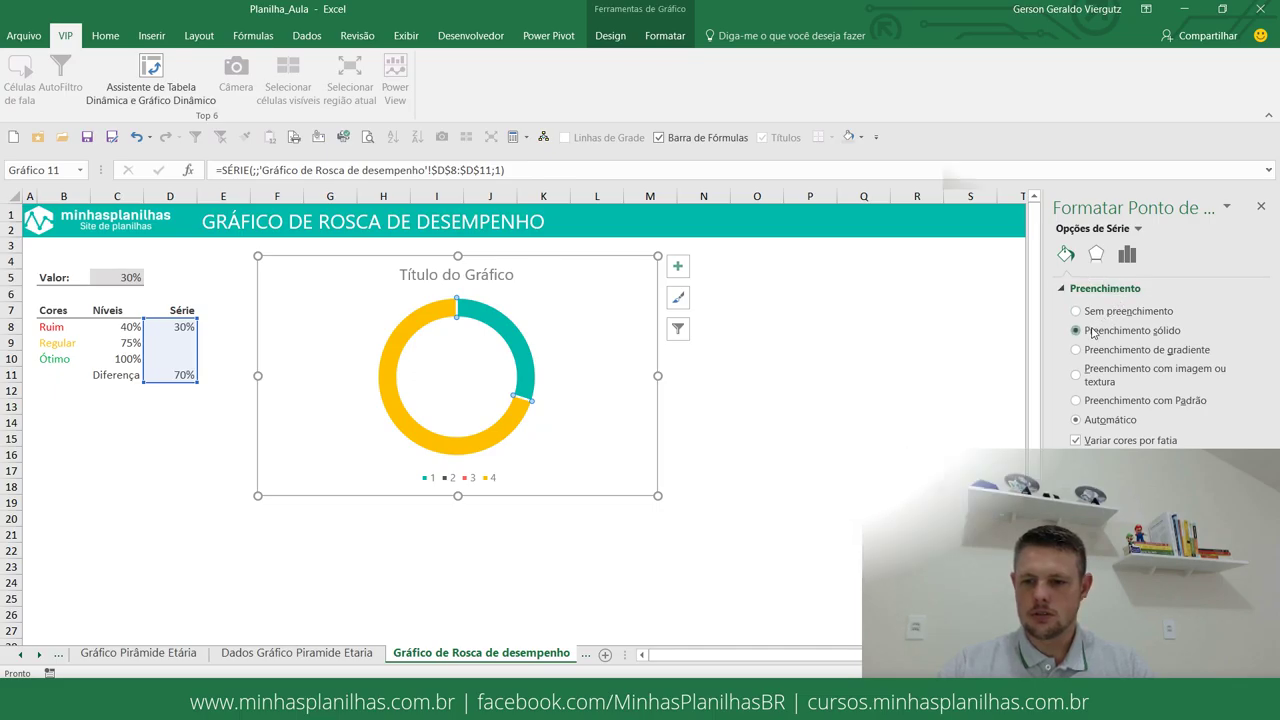
pyautogui.click(1093, 331)
pyautogui.click(1240, 470)
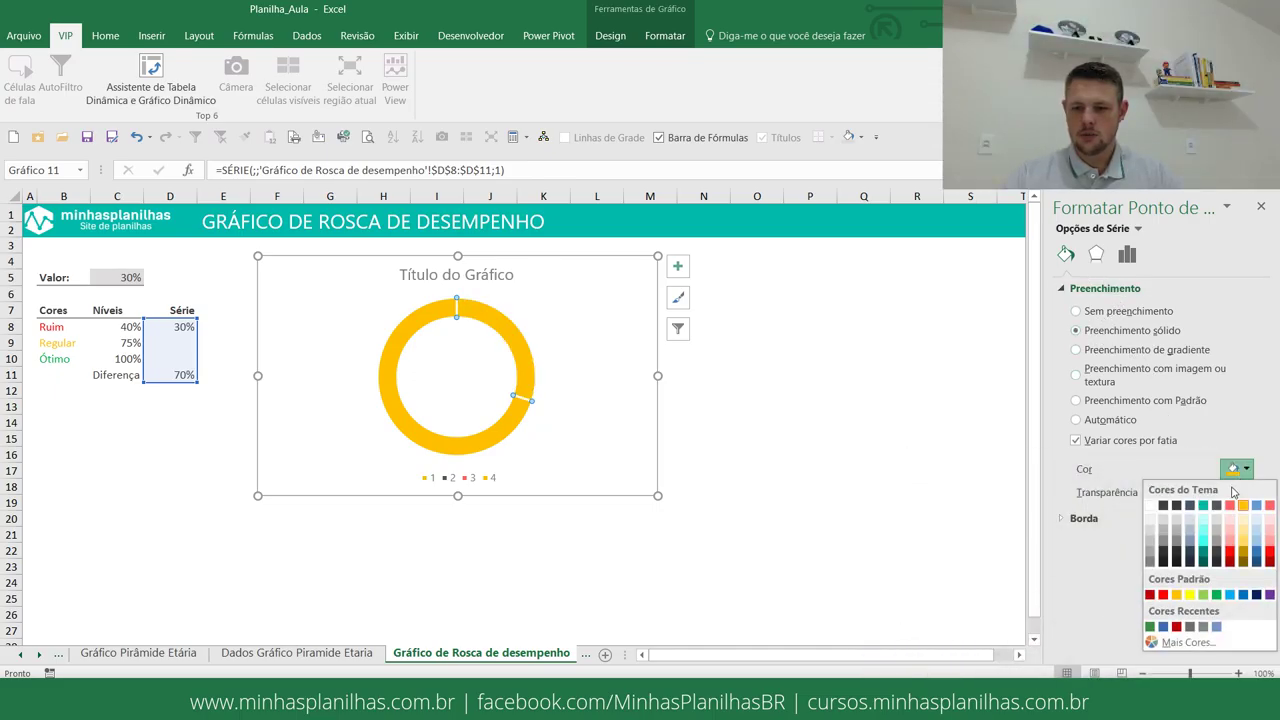
pyautogui.click(1163, 595)
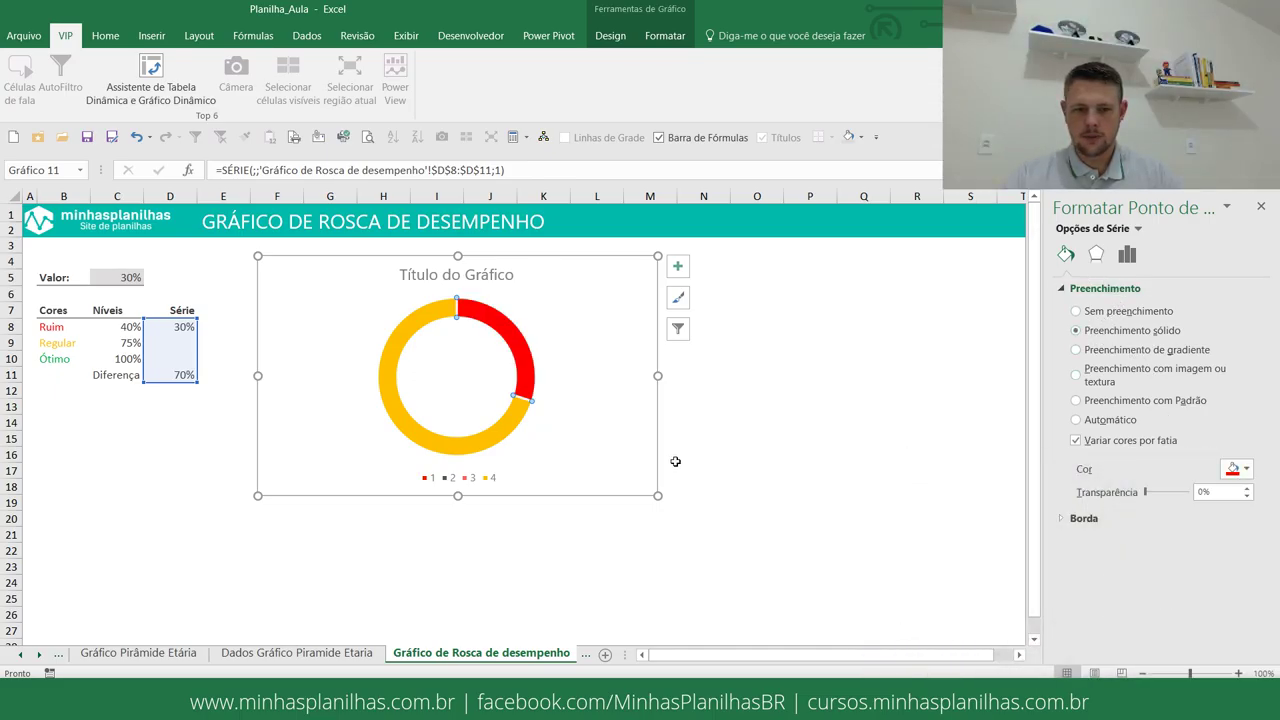
# - Fill the remaining 70% Diferença slice solid light grey
pyautogui.click(410, 324)
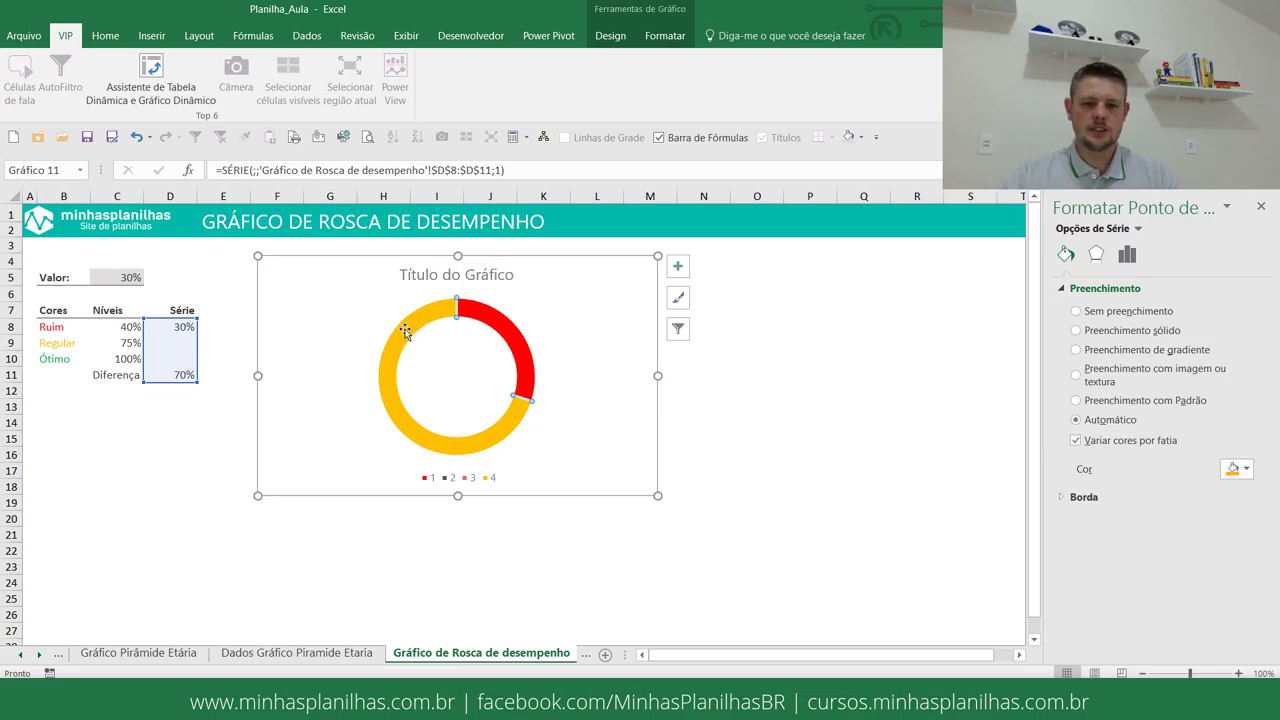
pyautogui.moveTo(401, 331)
pyautogui.rightClick(401, 336)
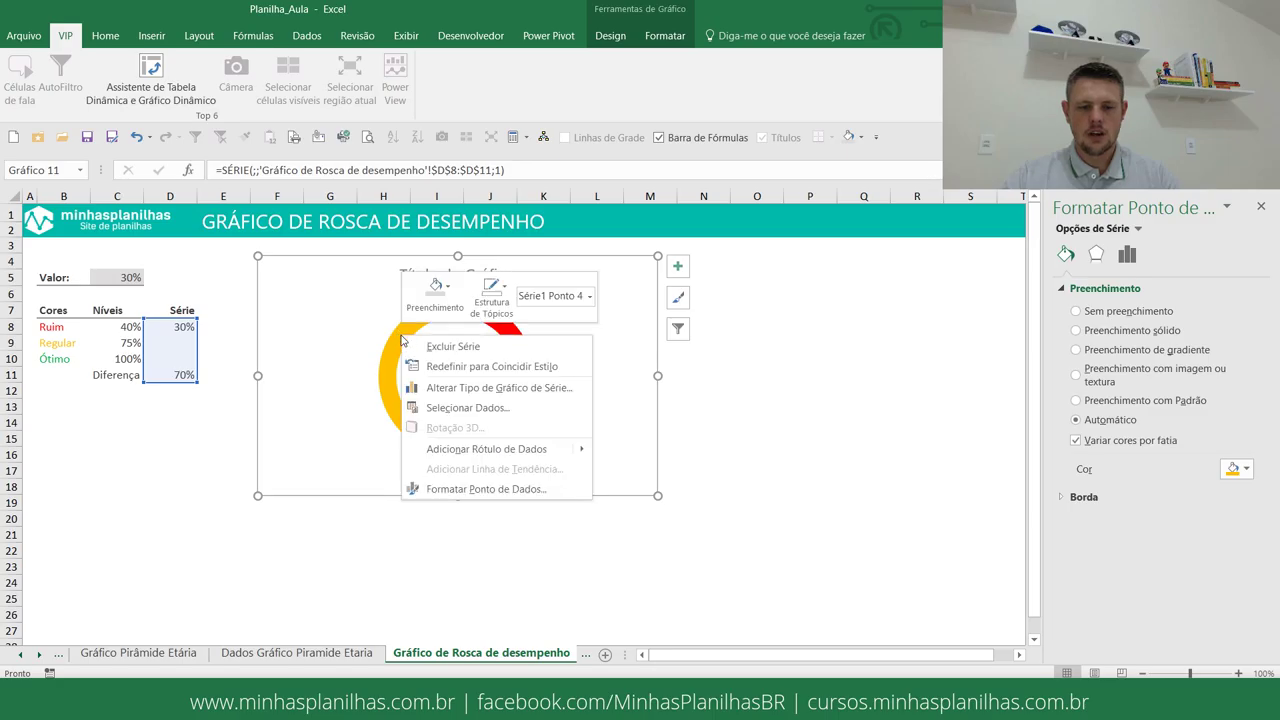
pyautogui.click(470, 488)
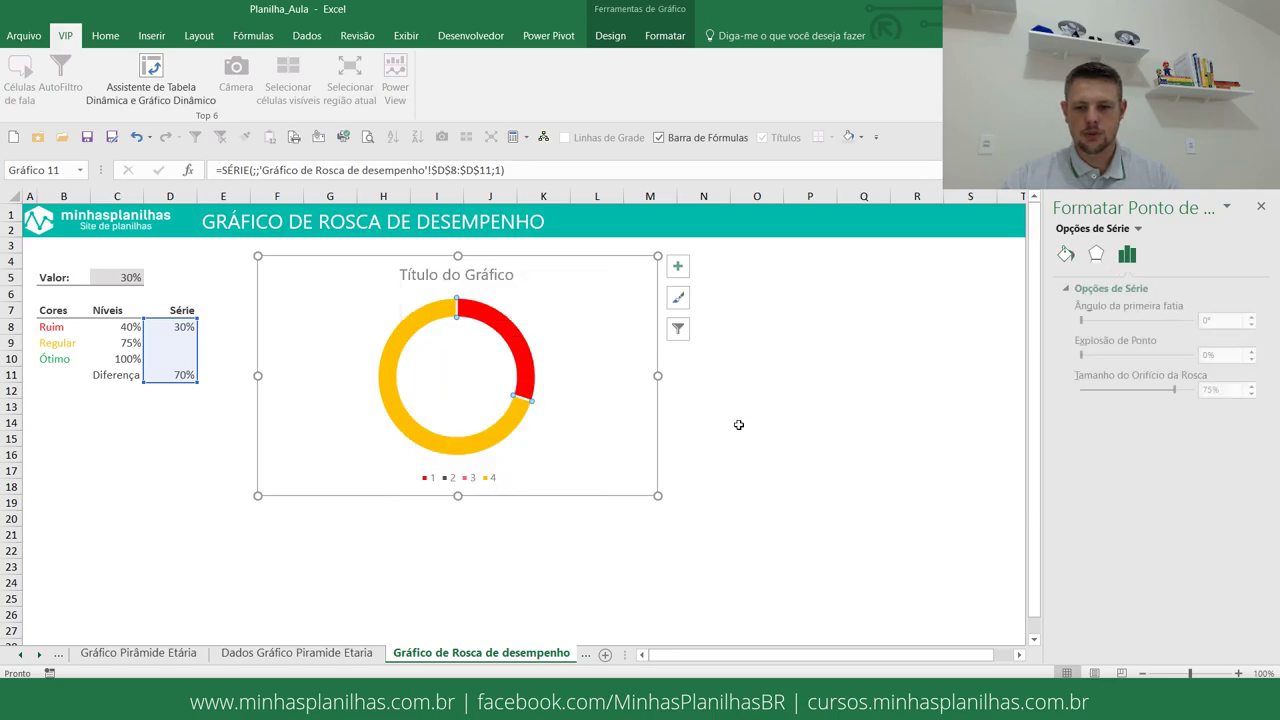
pyautogui.click(1067, 254)
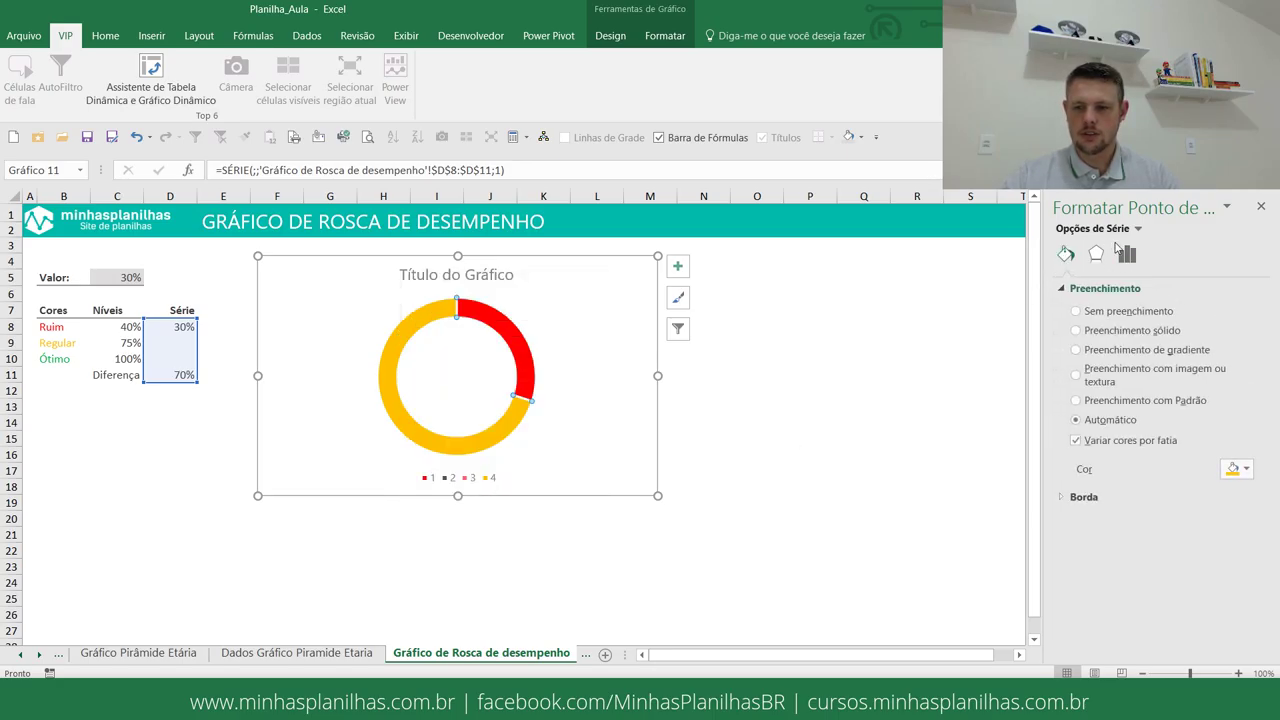
pyautogui.click(1118, 331)
pyautogui.click(1233, 468)
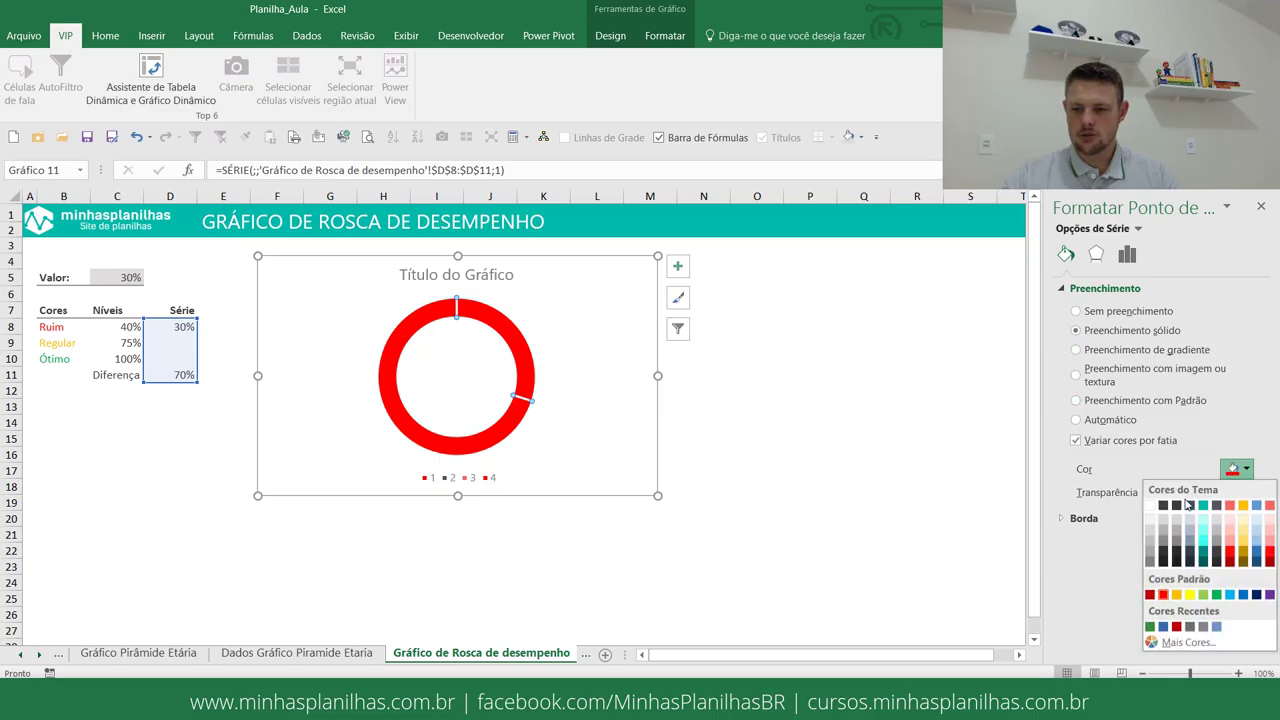
pyautogui.click(1214, 535)
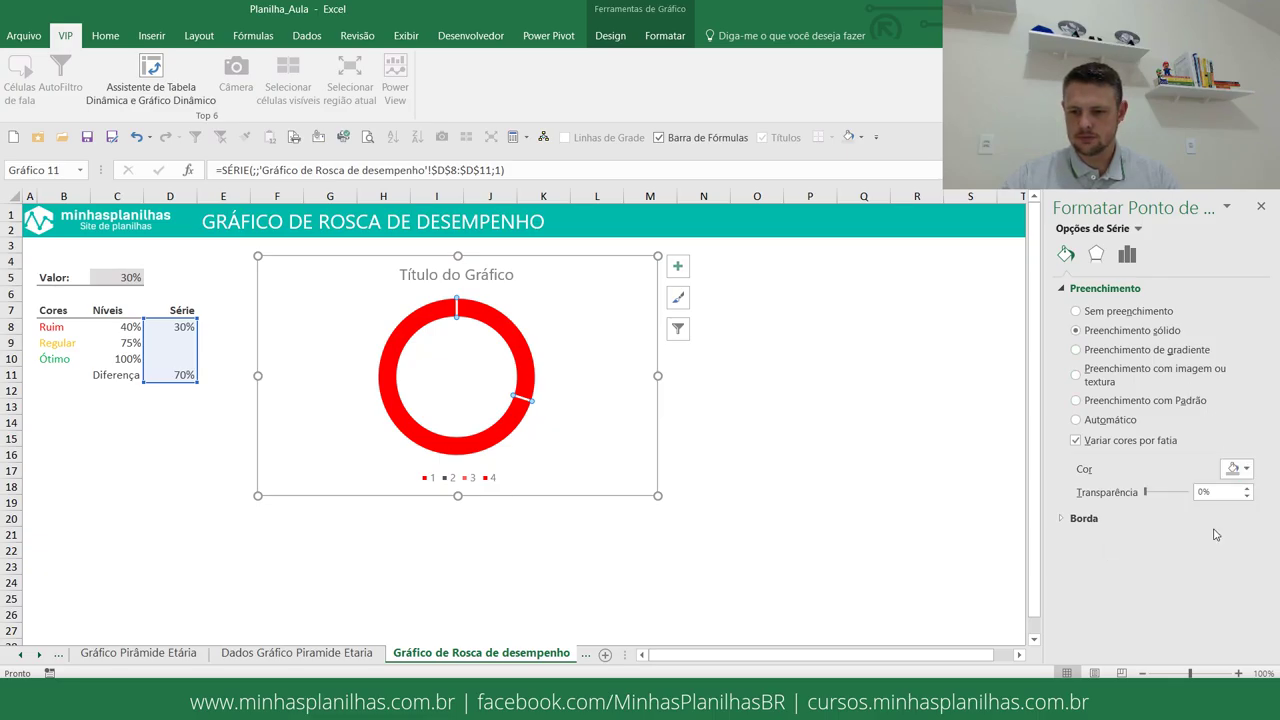
pyautogui.click(943, 473)
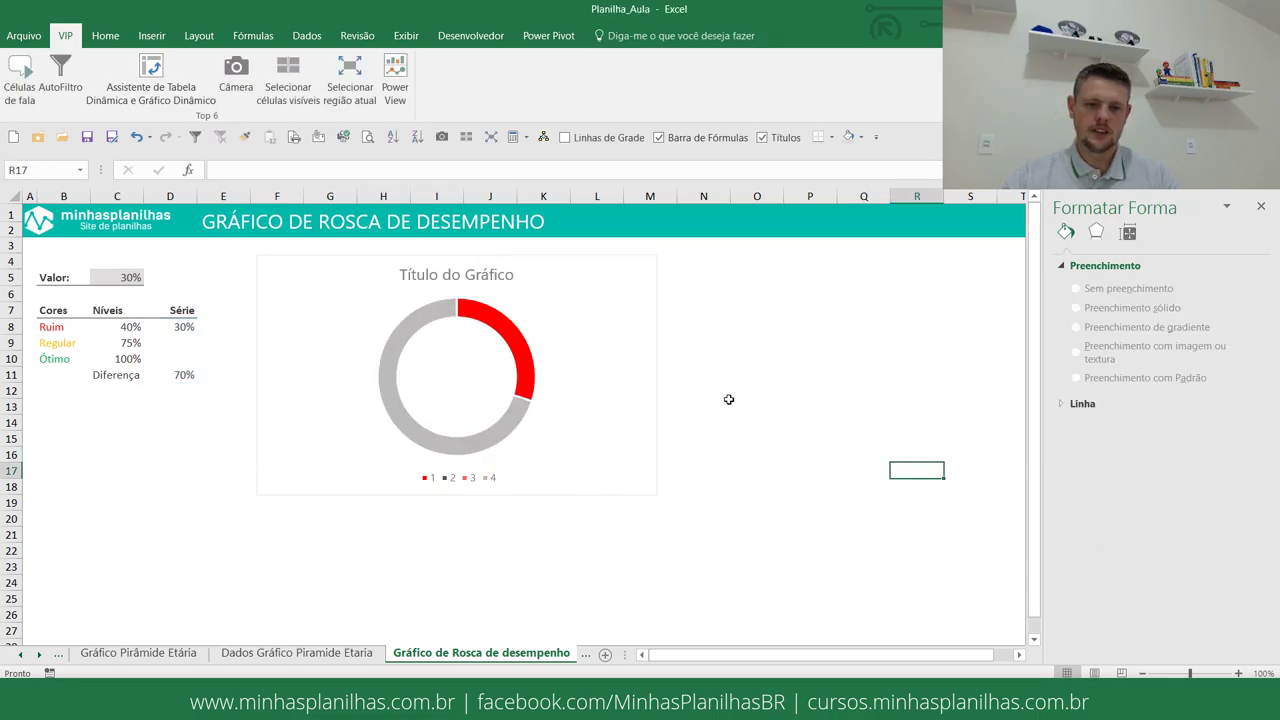
# - Replace the 'Título do Gráfico' placeholder with the title 'Desempenho'
pyautogui.click(476, 277)
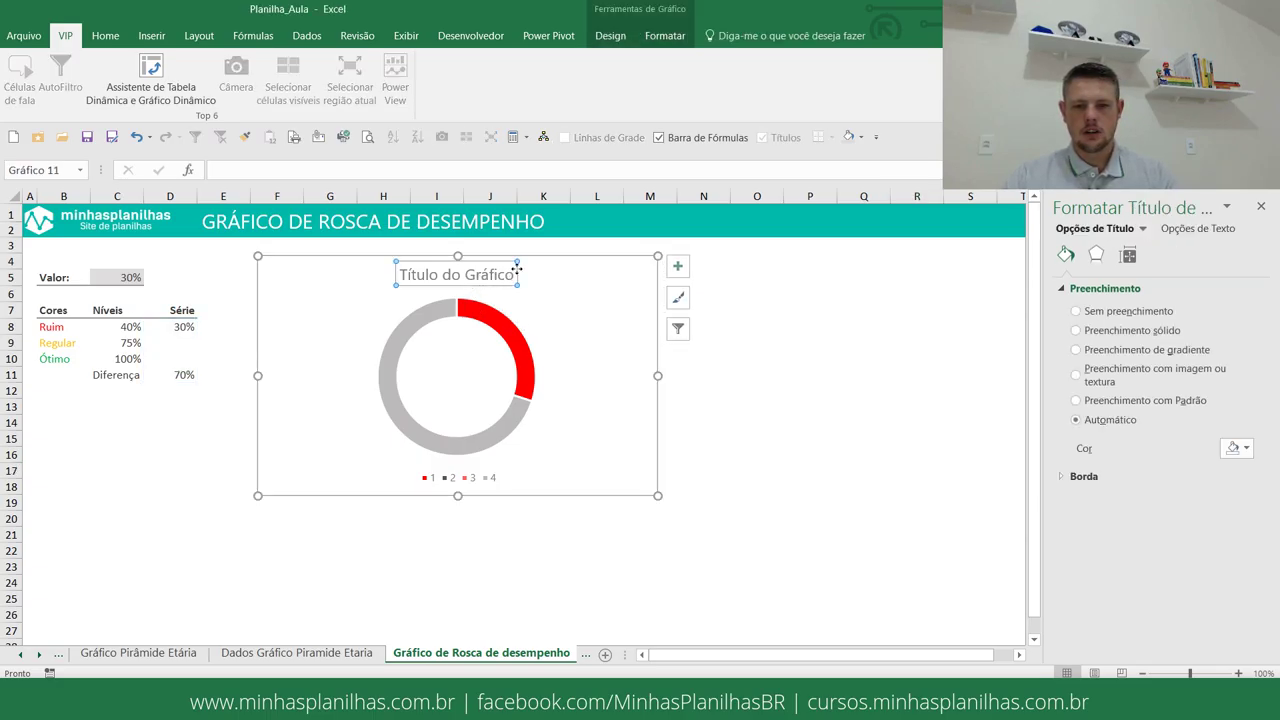
pyautogui.moveTo(512, 274); pyautogui.dragTo(400, 274)
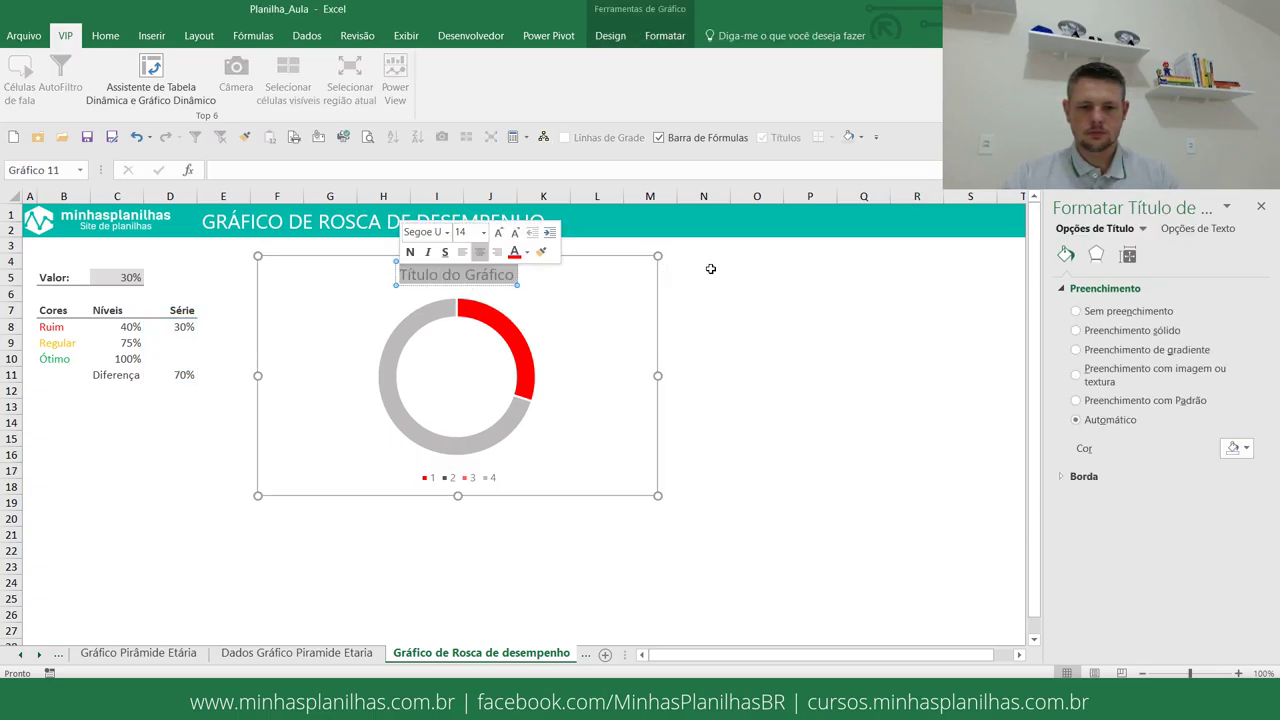
pyautogui.press('Delete')
pyautogui.write('Desempe')
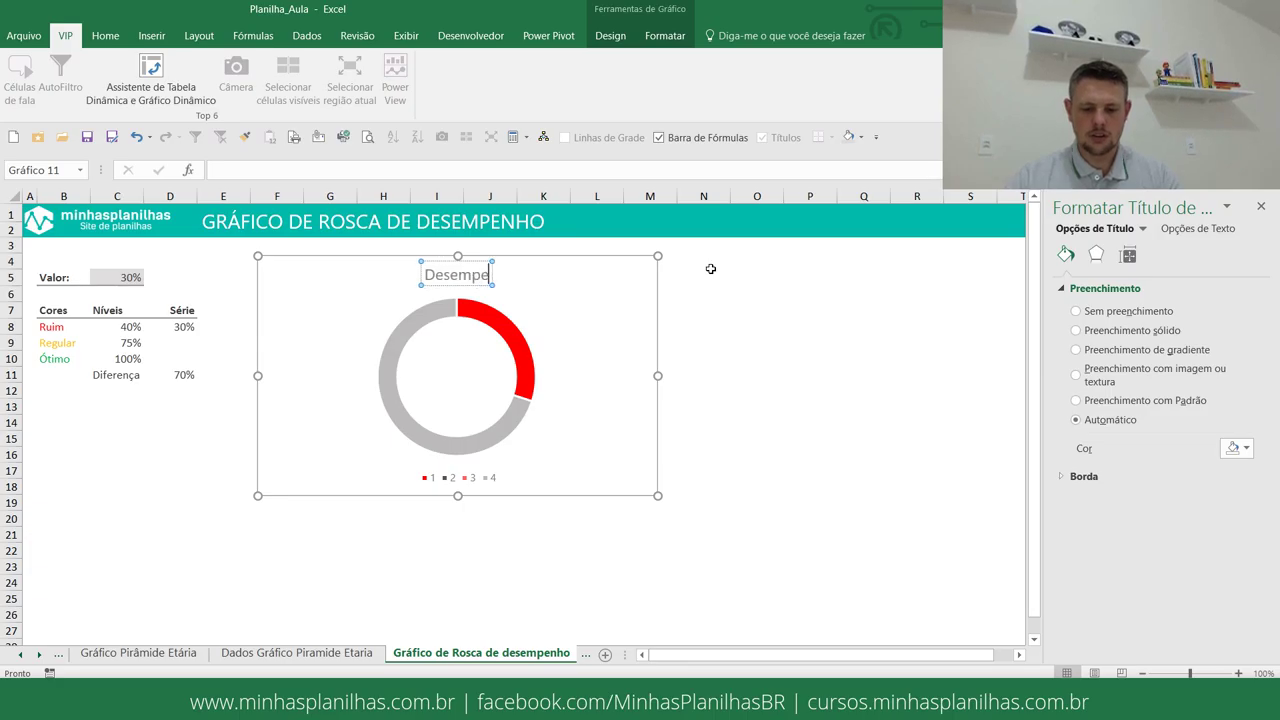
pyautogui.write('nho')
pyautogui.click(766, 292)
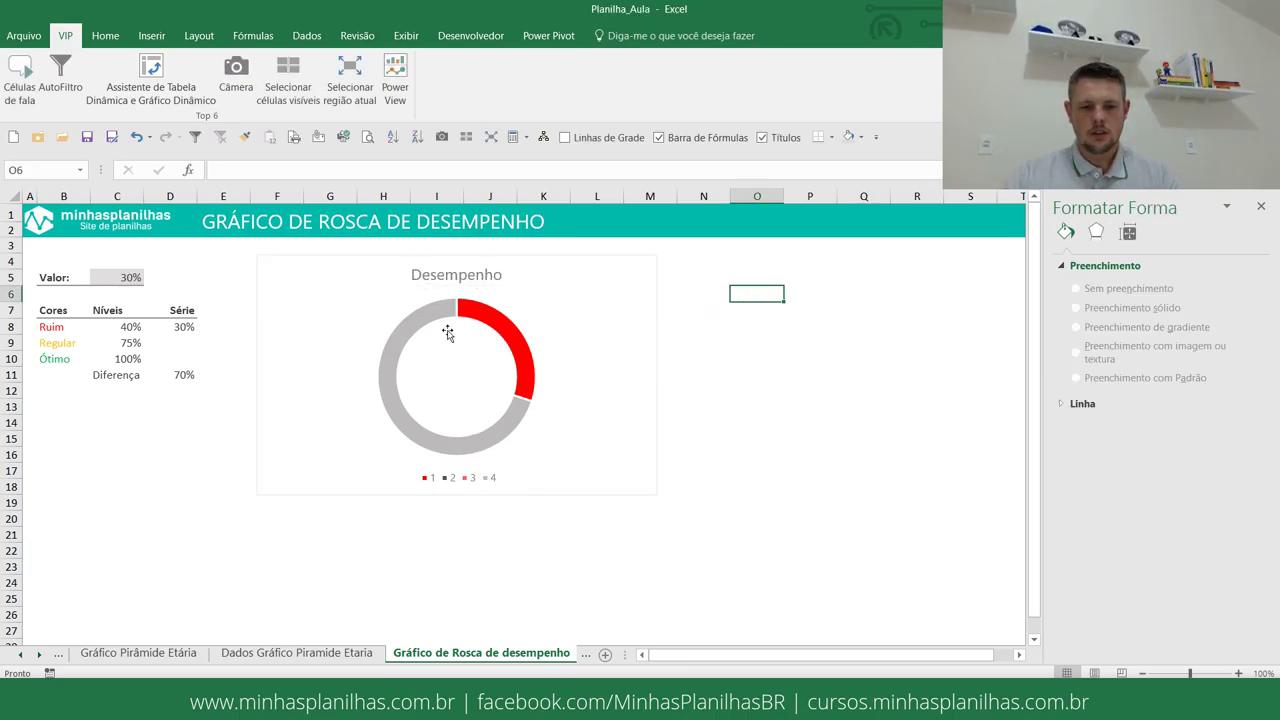
# - Set Valor to 70% and give the doughnut's Regular slice a solid gold fill
pyautogui.click(118, 278)
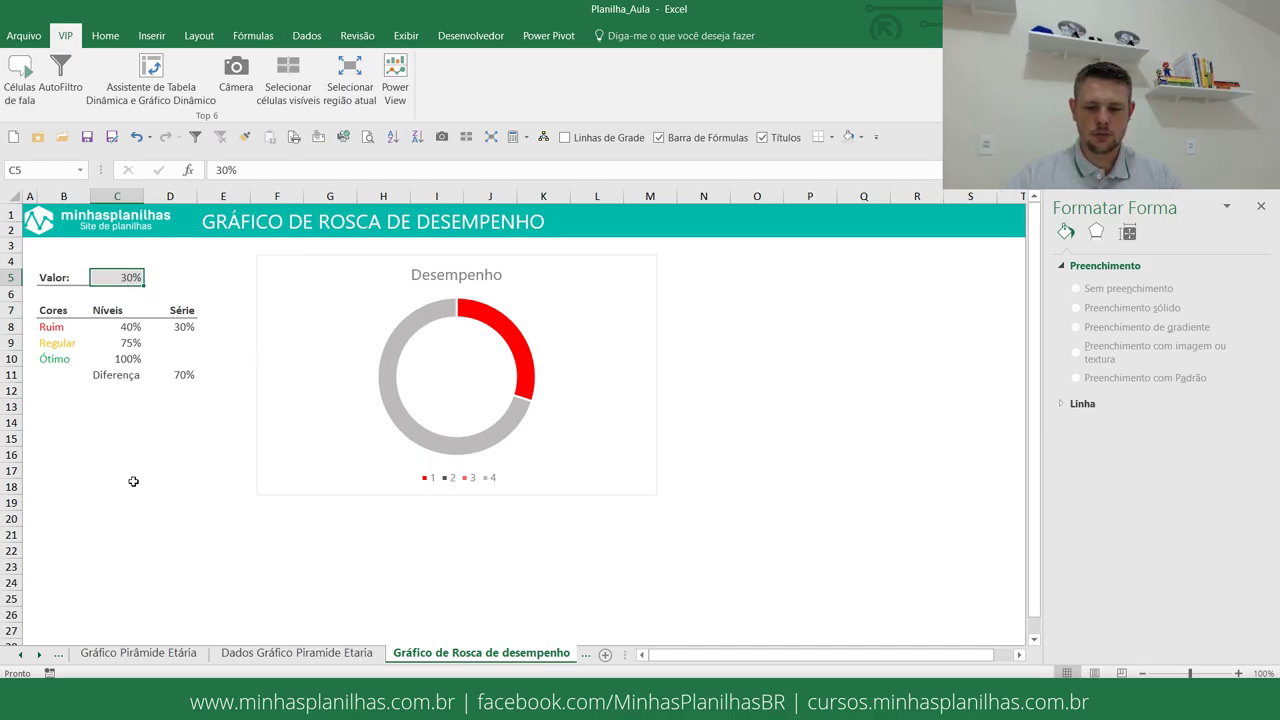
pyautogui.write('7')
pyautogui.press('Return')
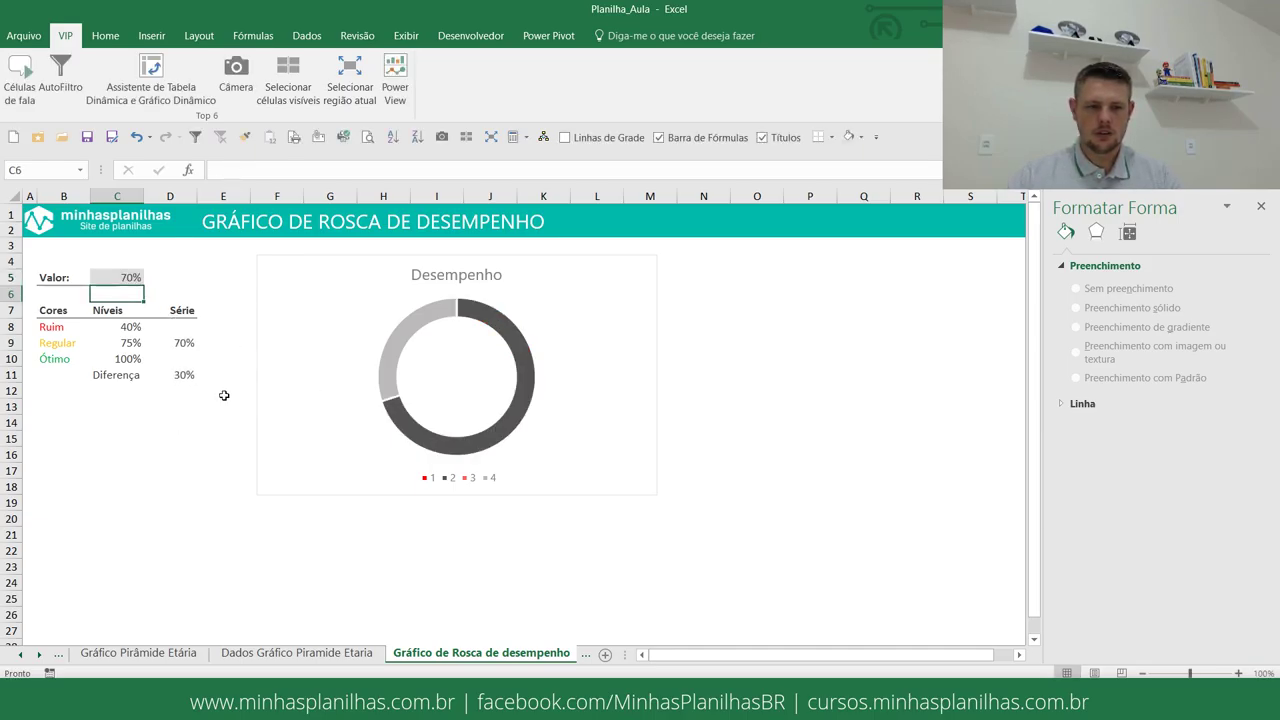
pyautogui.click(517, 335)
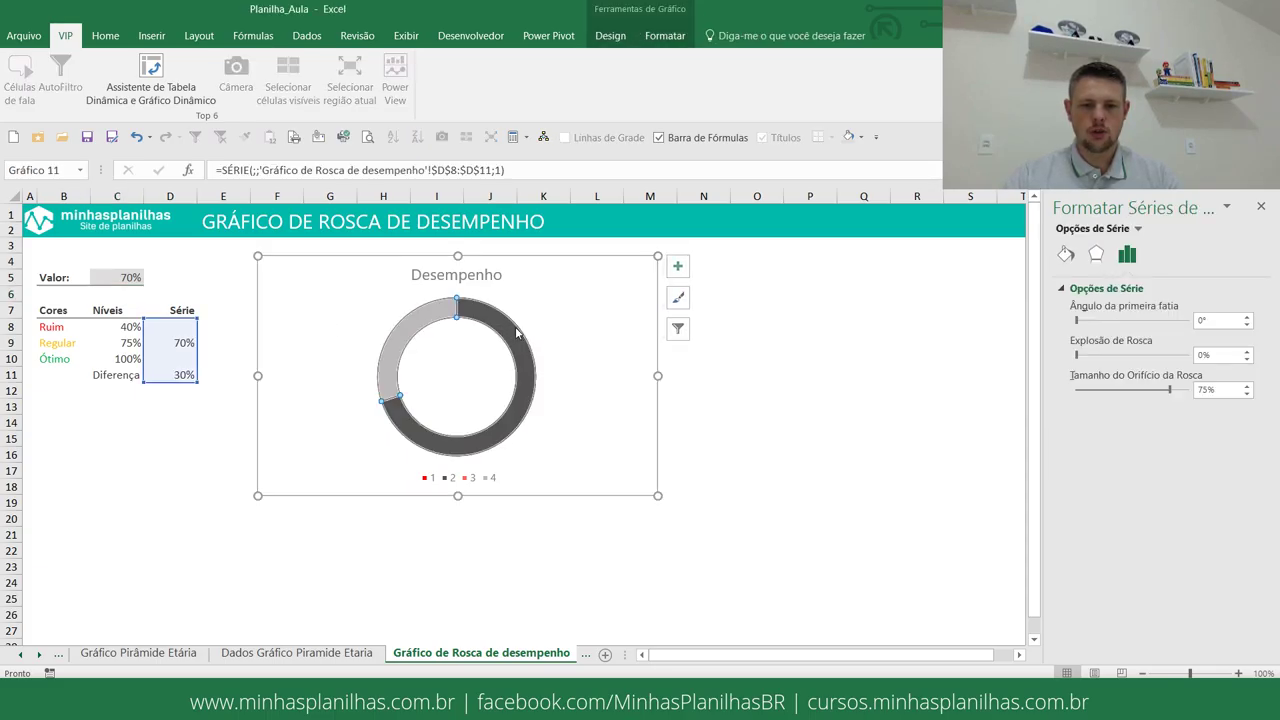
pyautogui.click(509, 329)
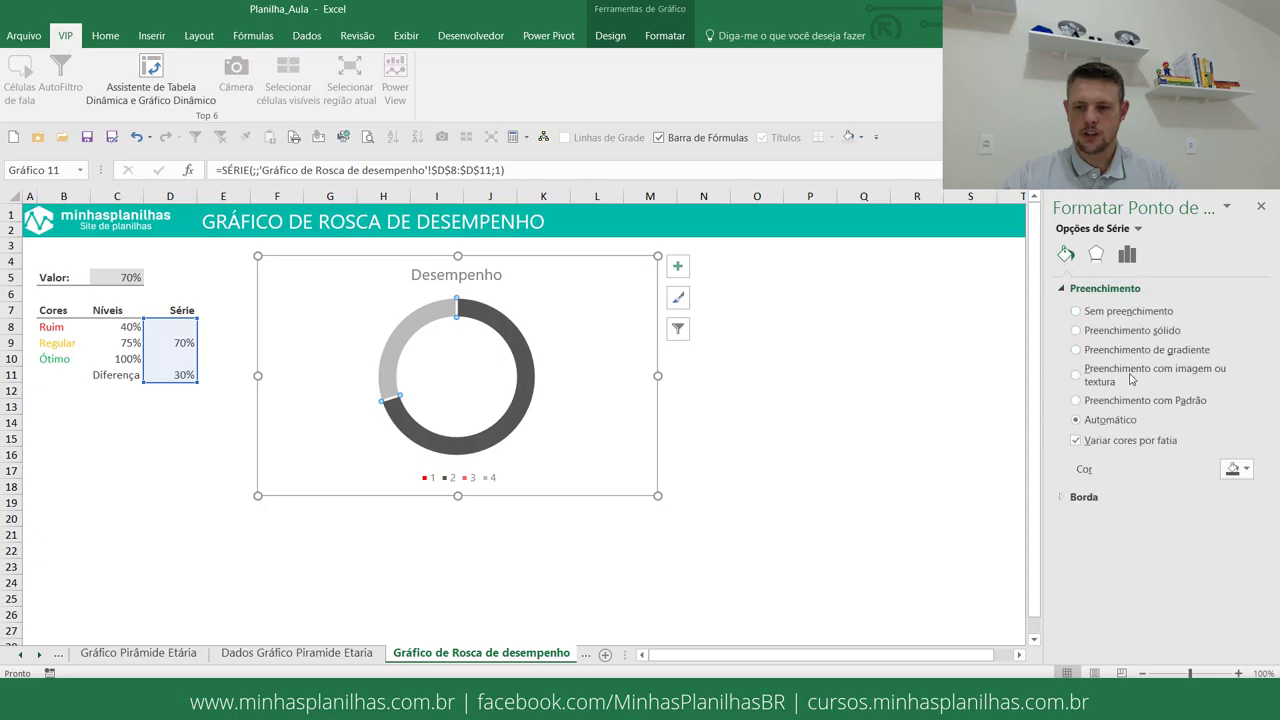
pyautogui.click(1131, 335)
pyautogui.click(1232, 470)
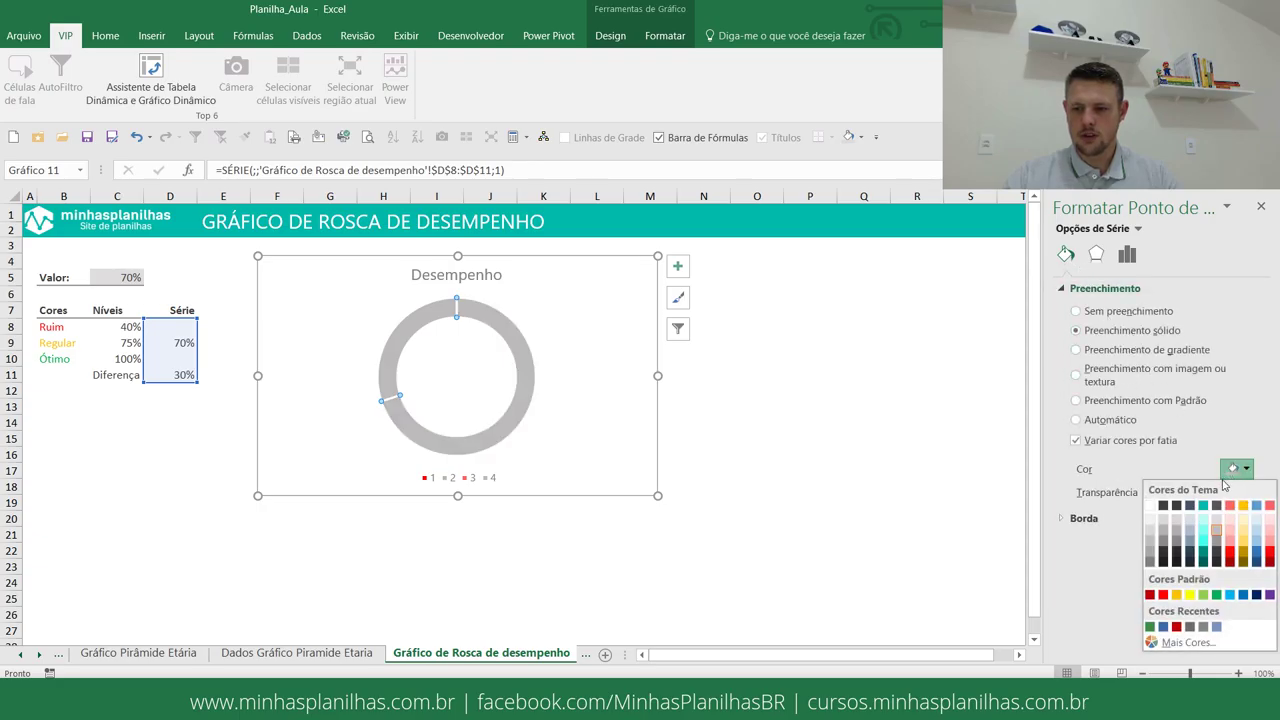
pyautogui.click(1243, 506)
pyautogui.click(838, 385)
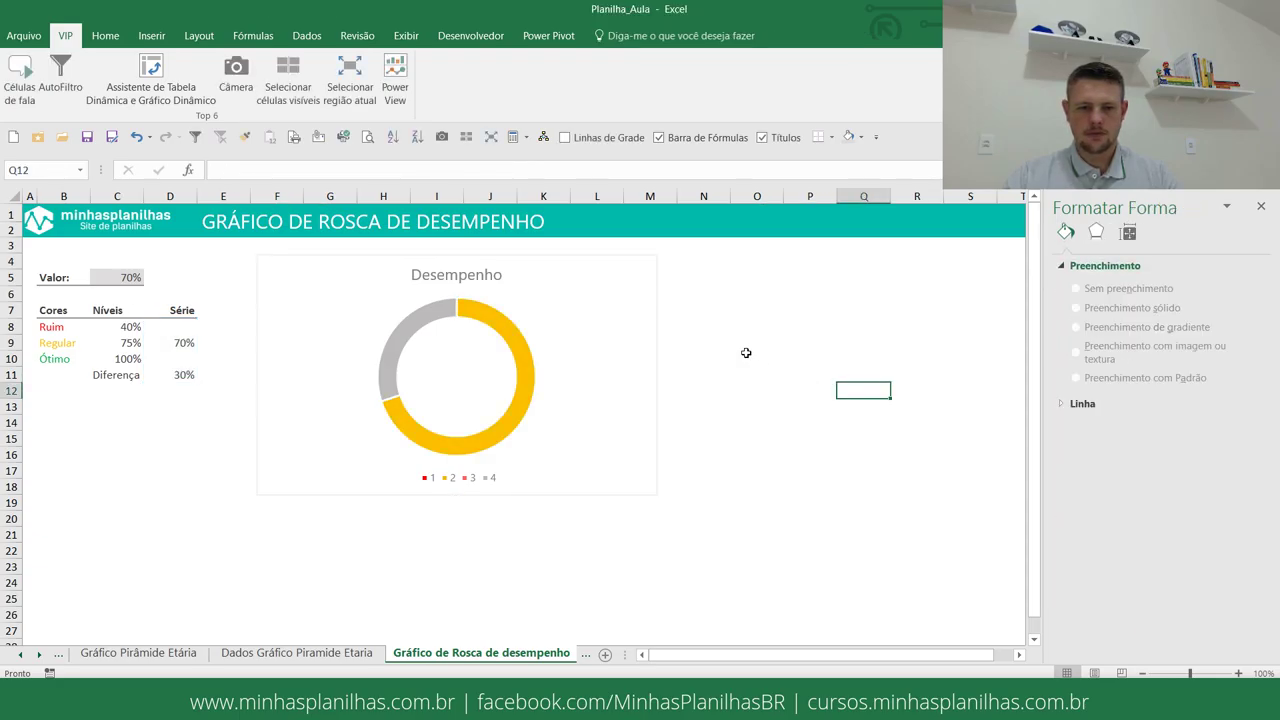
pyautogui.click(135, 277)
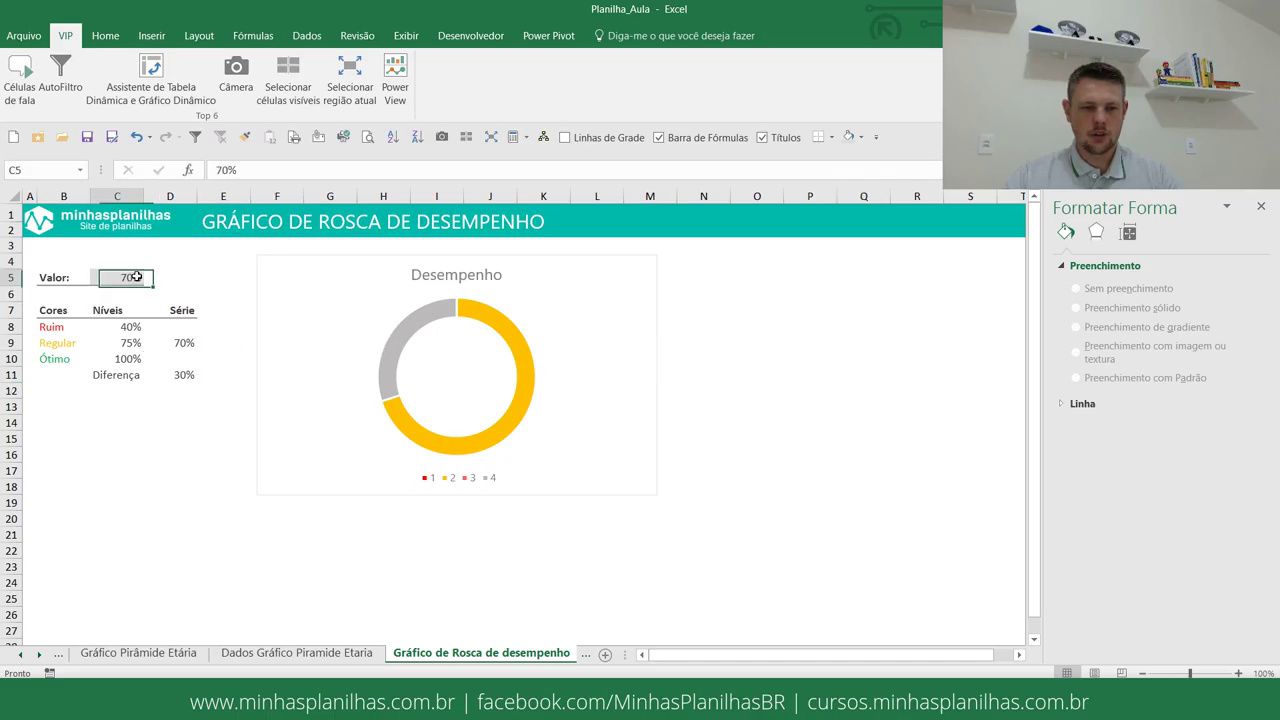
# - Enter 90% in C5 and fill the Ótimo slice solid green
pyautogui.write('90')
pyautogui.press('Return')
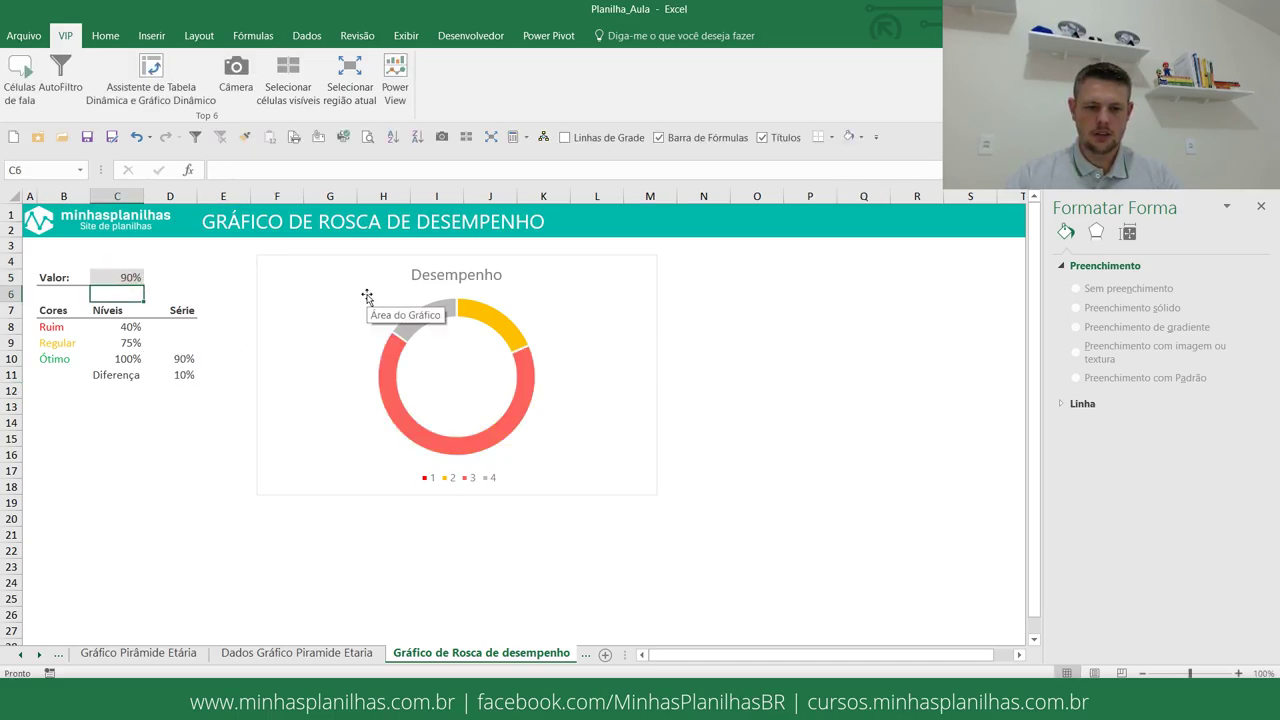
pyautogui.click(513, 340)
pyautogui.click(504, 335)
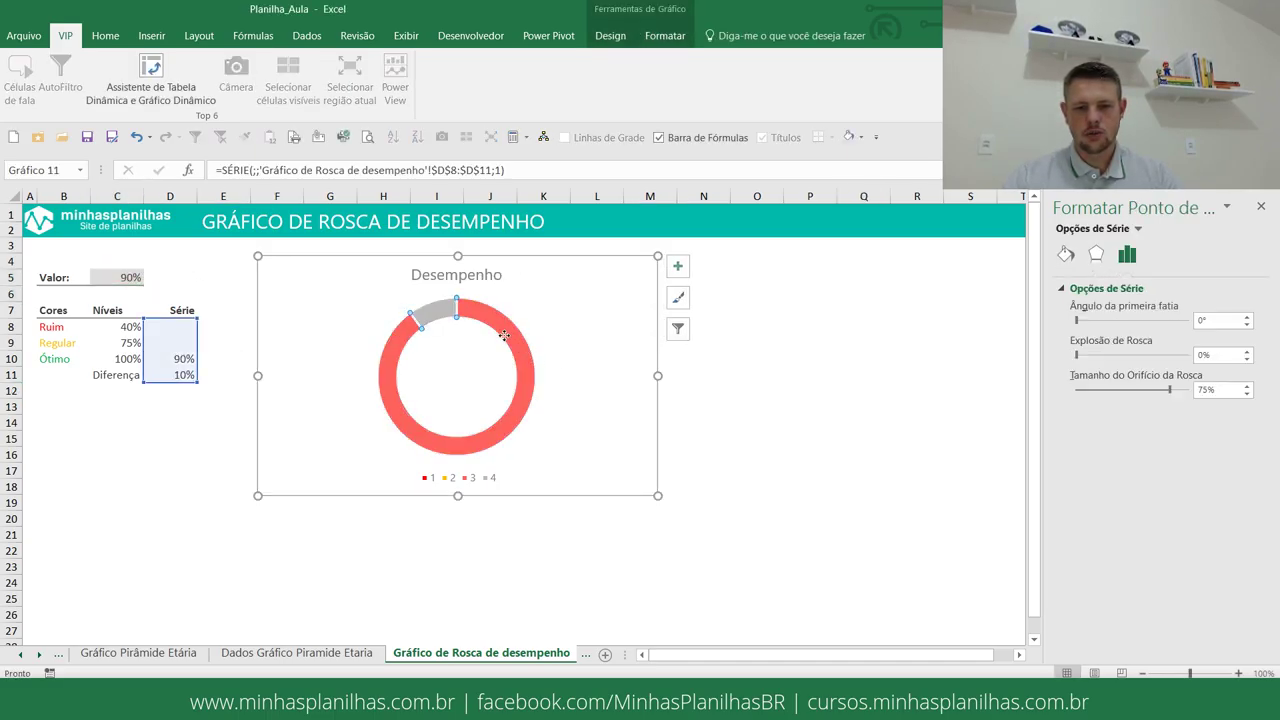
pyautogui.click(1066, 254)
pyautogui.click(1134, 332)
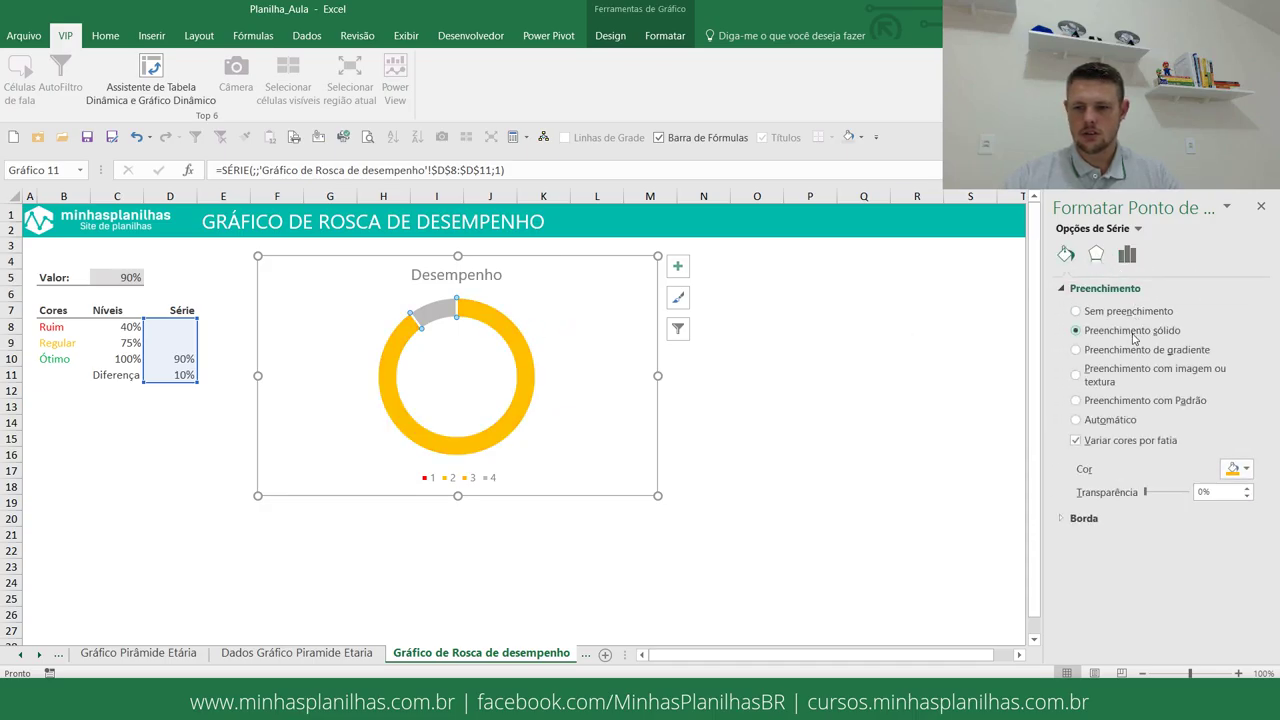
pyautogui.click(1247, 470)
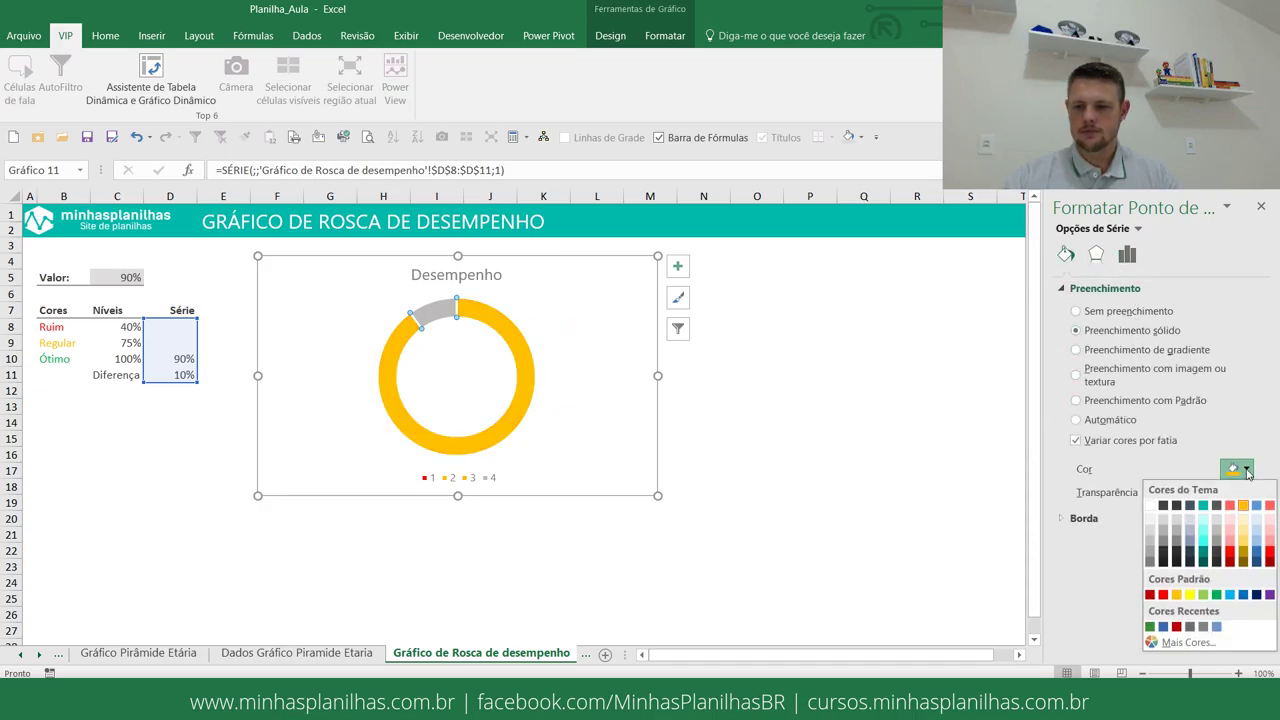
pyautogui.click(1215, 597)
pyautogui.click(910, 472)
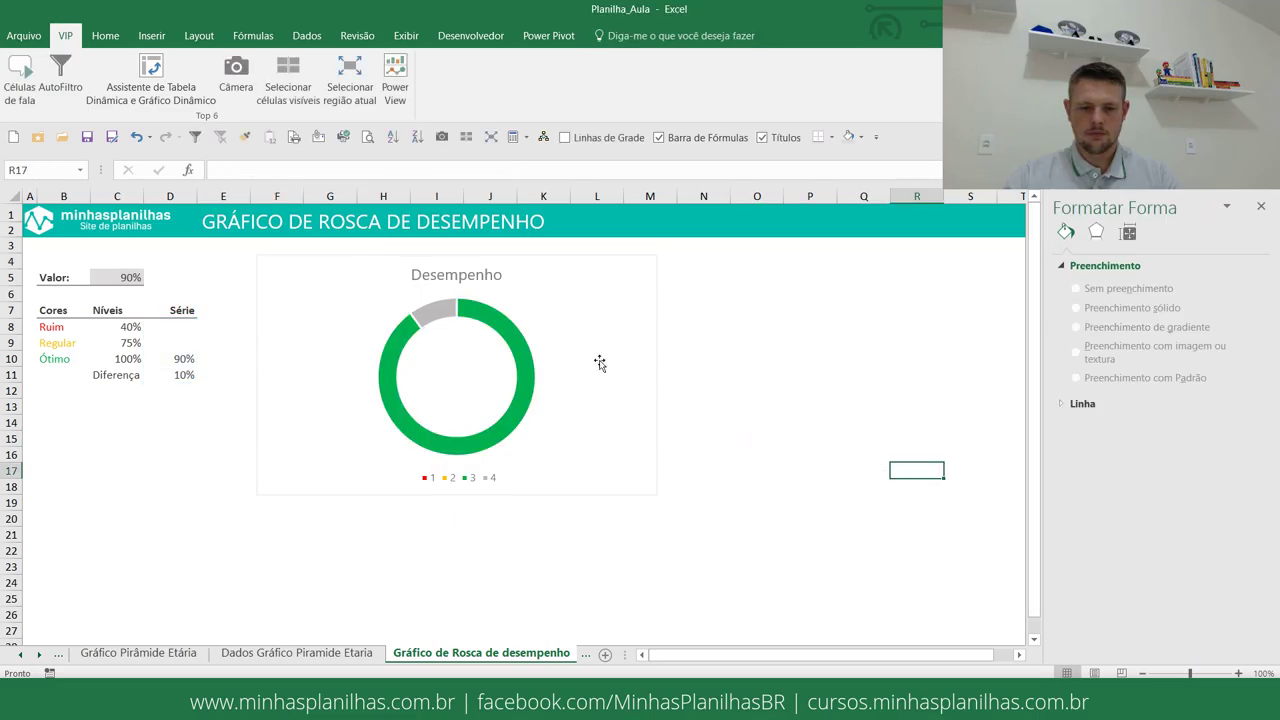
# - Test the chart with Valor at 30%, then 50%, then back to 90%
pyautogui.click(140, 284)
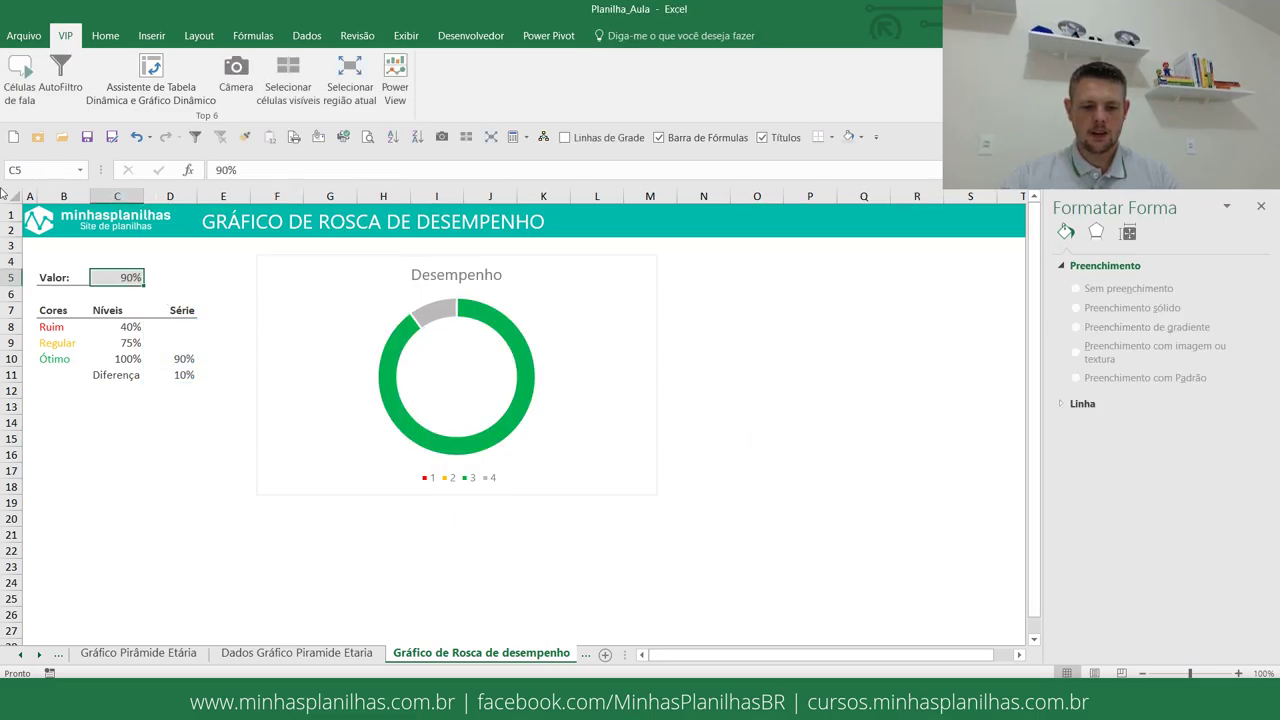
pyautogui.write('30')
pyautogui.press('Return')
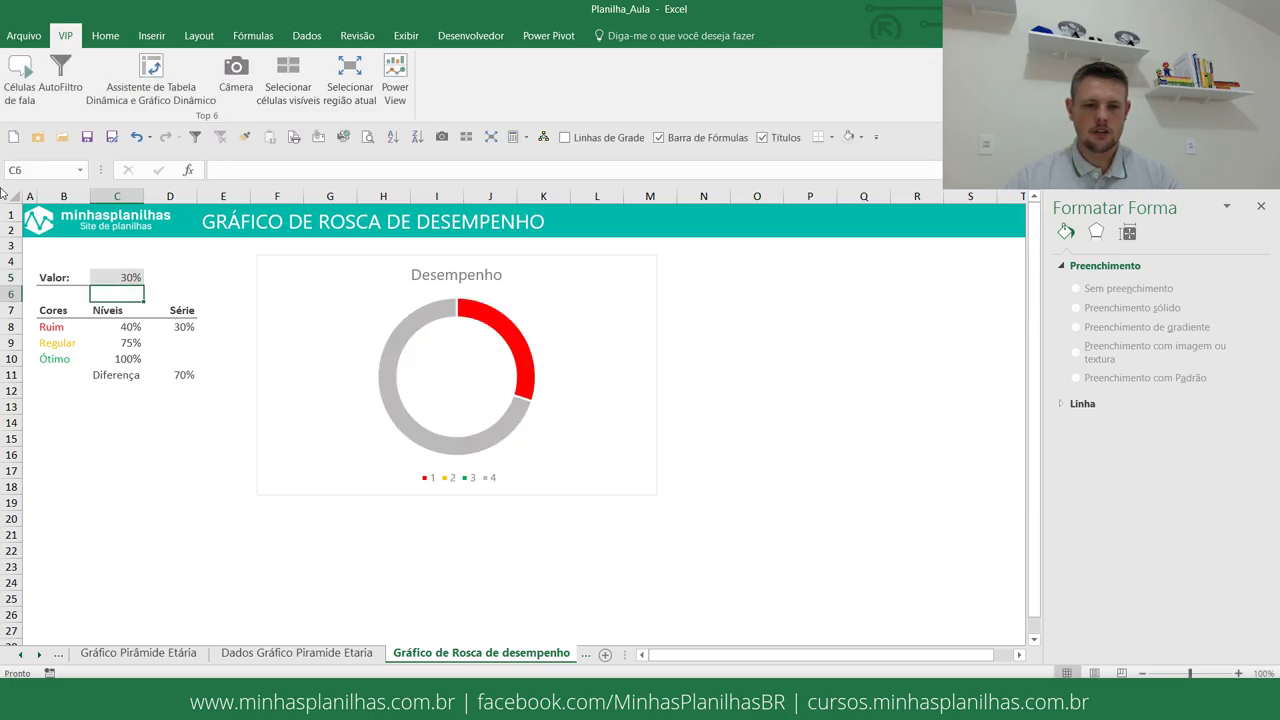
pyautogui.press('Up')
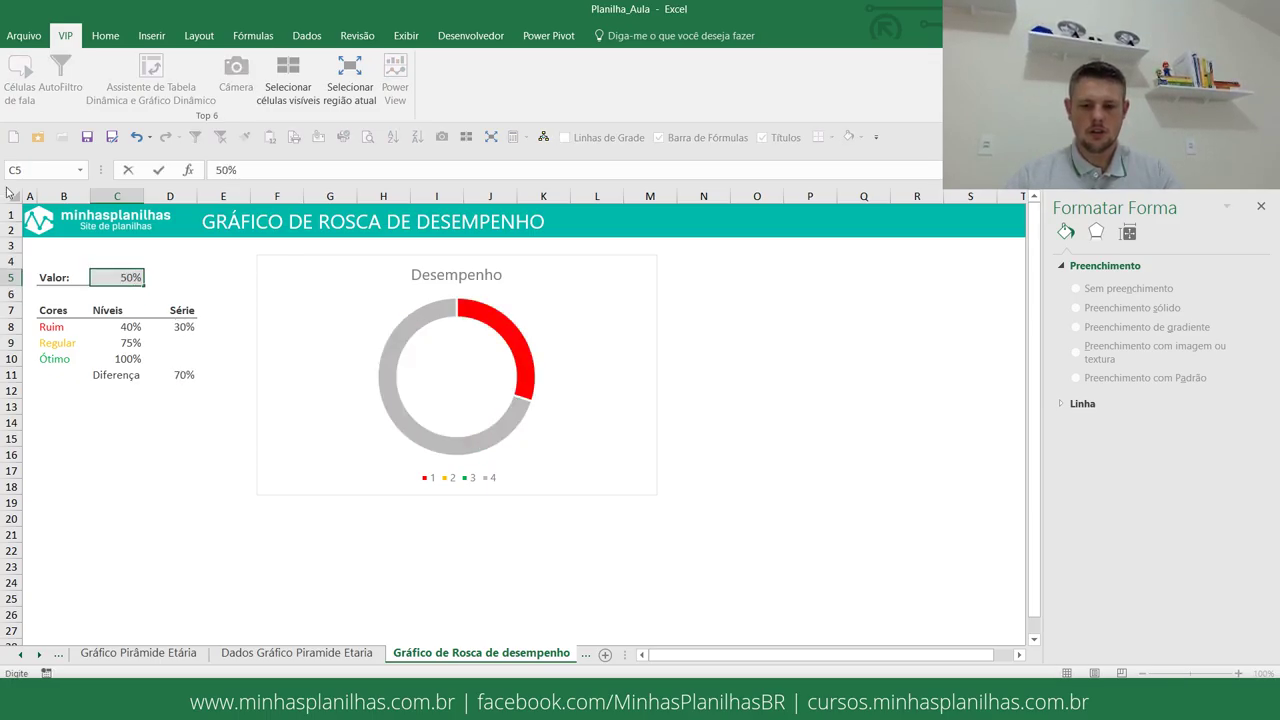
pyautogui.write('50')
pyautogui.press('Return')
pyautogui.press('Up')
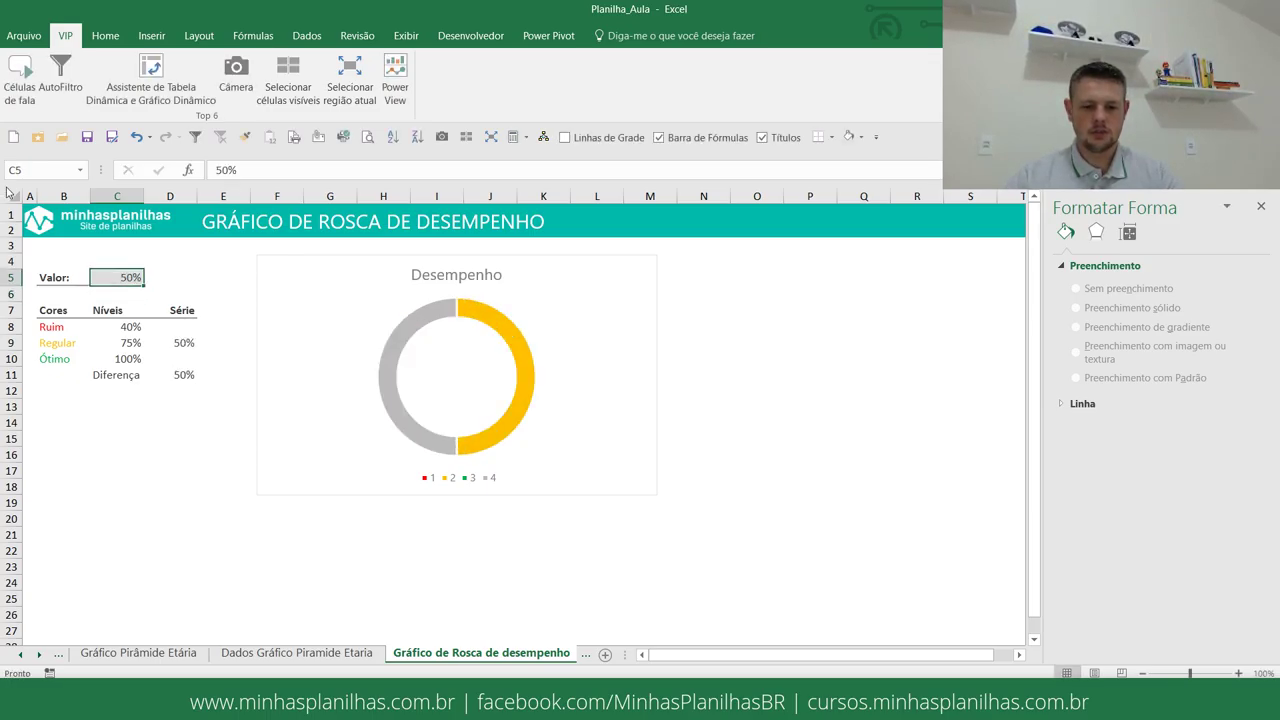
pyautogui.write('90')
pyautogui.press('Return')
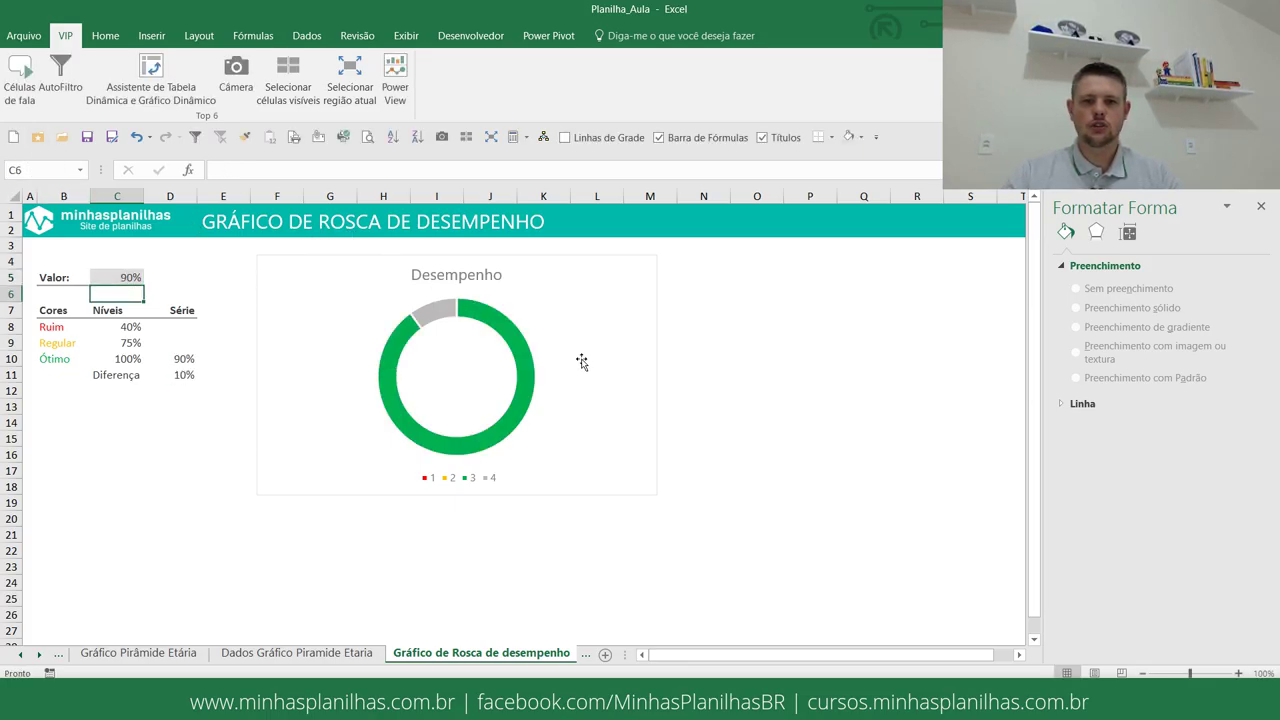
# - Delete the doughnut chart's legend
pyautogui.click(469, 481)
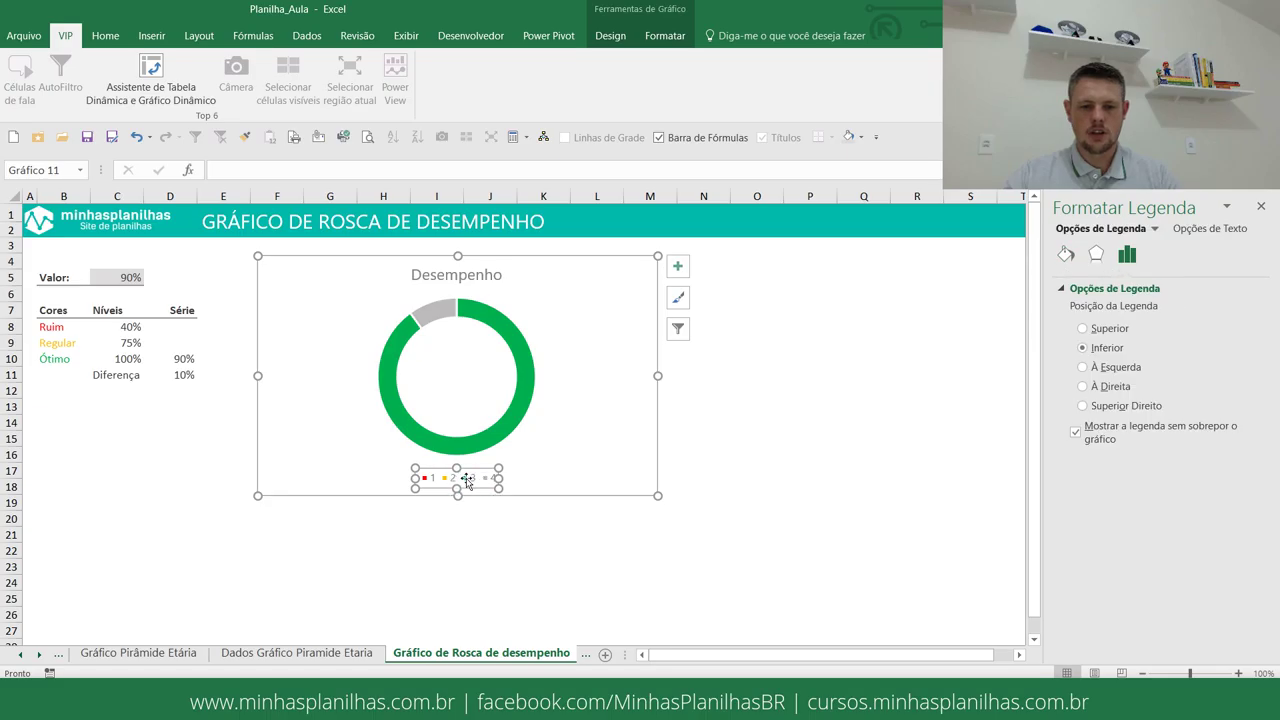
pyautogui.press('Delete')
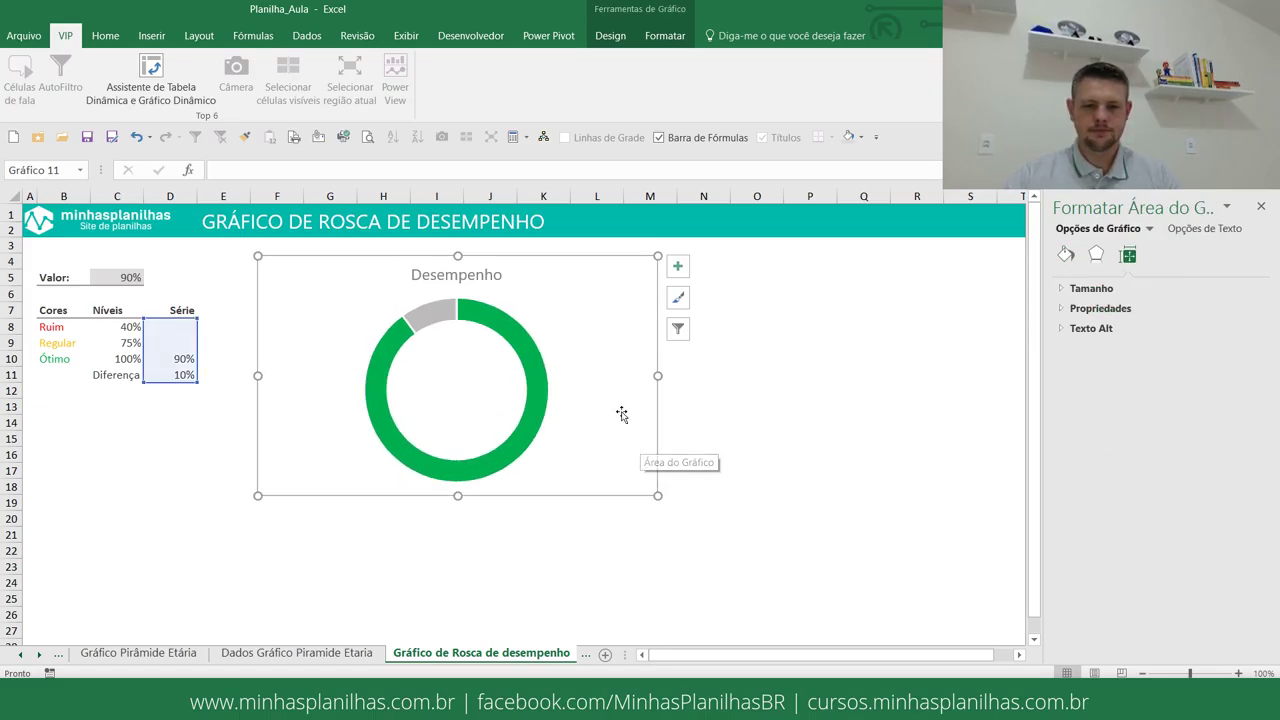
pyautogui.click(825, 376)
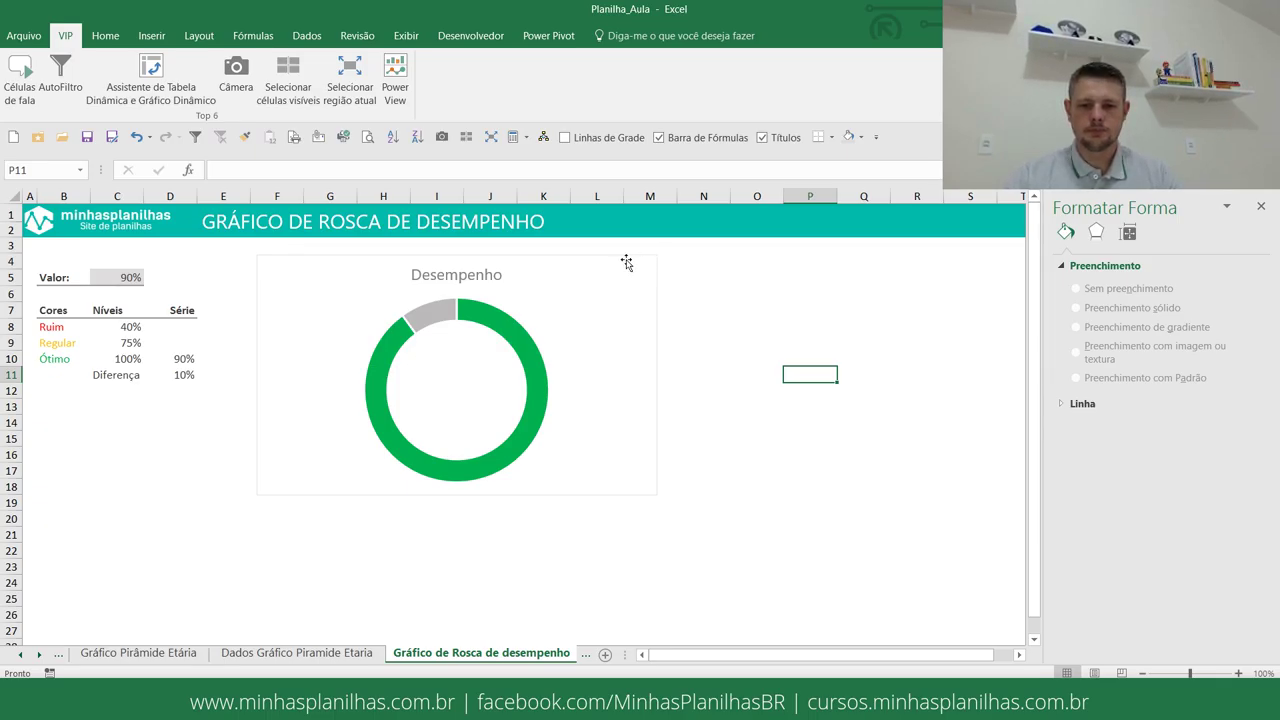
# - Set the chart area to No Outline and No Fill
pyautogui.click(623, 260)
pyautogui.click(610, 35)
pyautogui.click(662, 36)
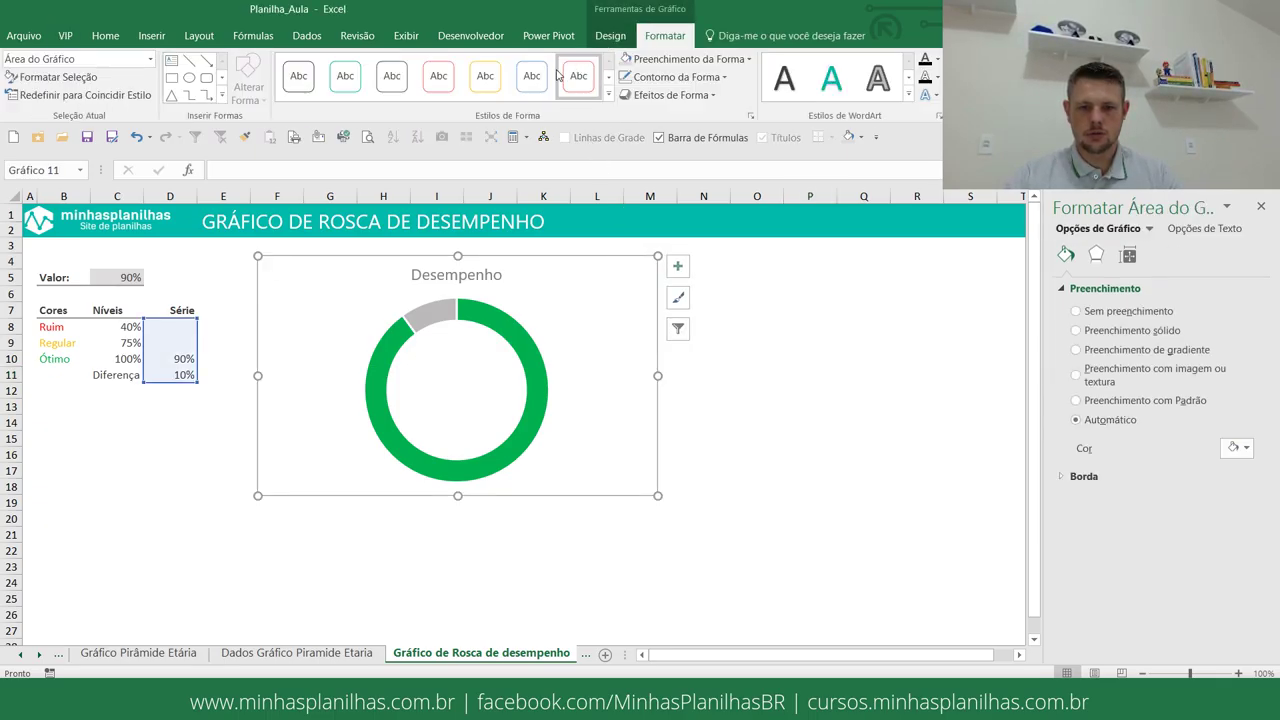
pyautogui.click(628, 77)
pyautogui.click(624, 80)
pyautogui.click(628, 59)
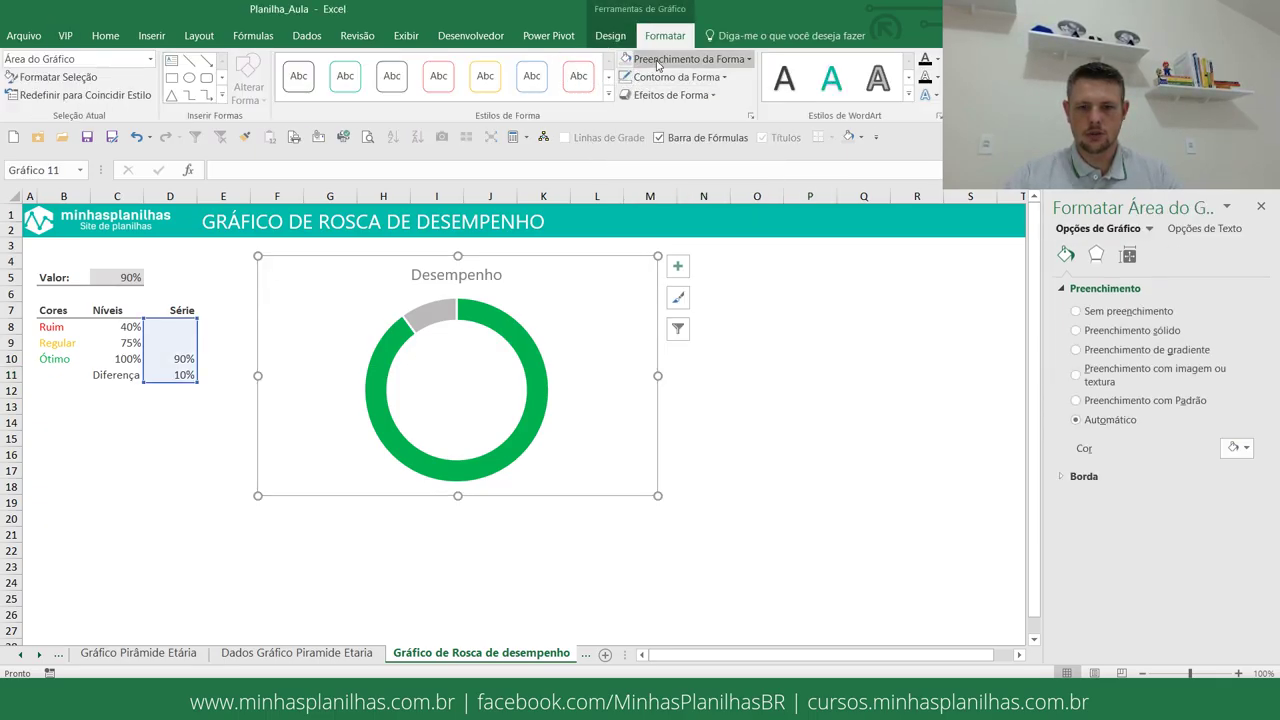
pyautogui.click(668, 256)
pyautogui.click(757, 358)
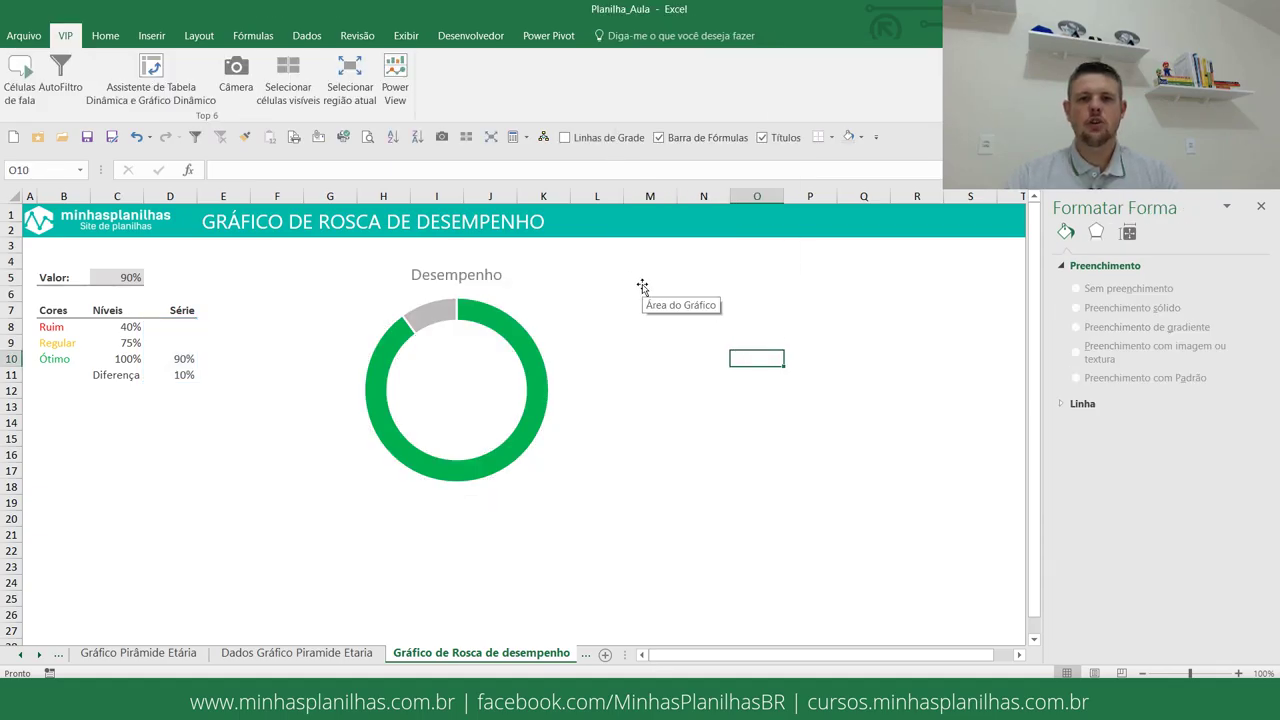
# - Move the chart slightly up and to the left
pyautogui.click(607, 325)
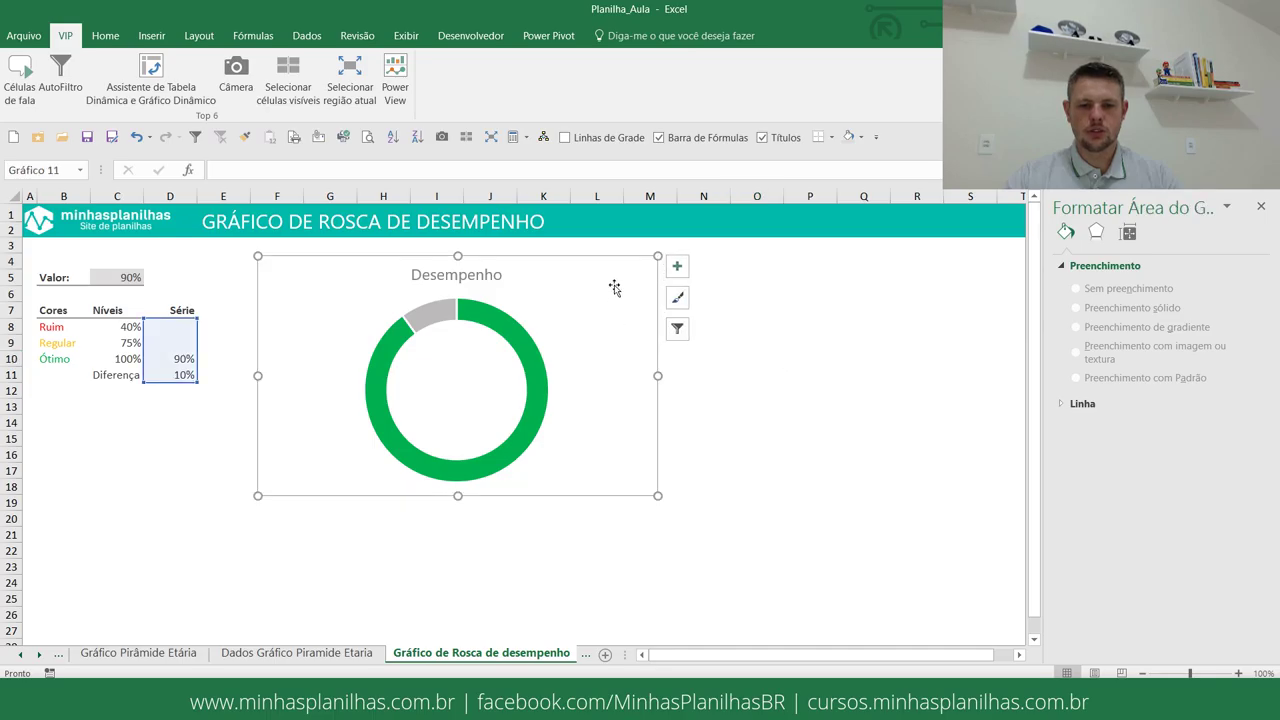
pyautogui.moveTo(594, 260); pyautogui.dragTo(576, 254)
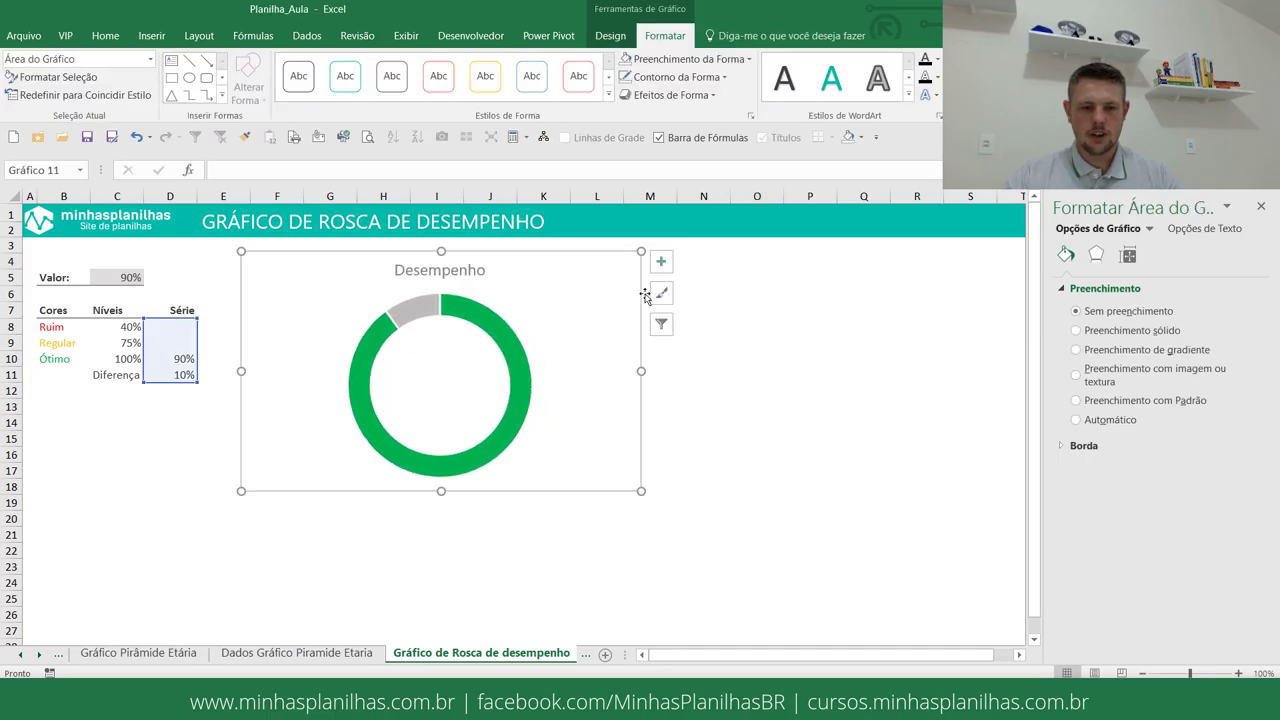
pyautogui.click(757, 326)
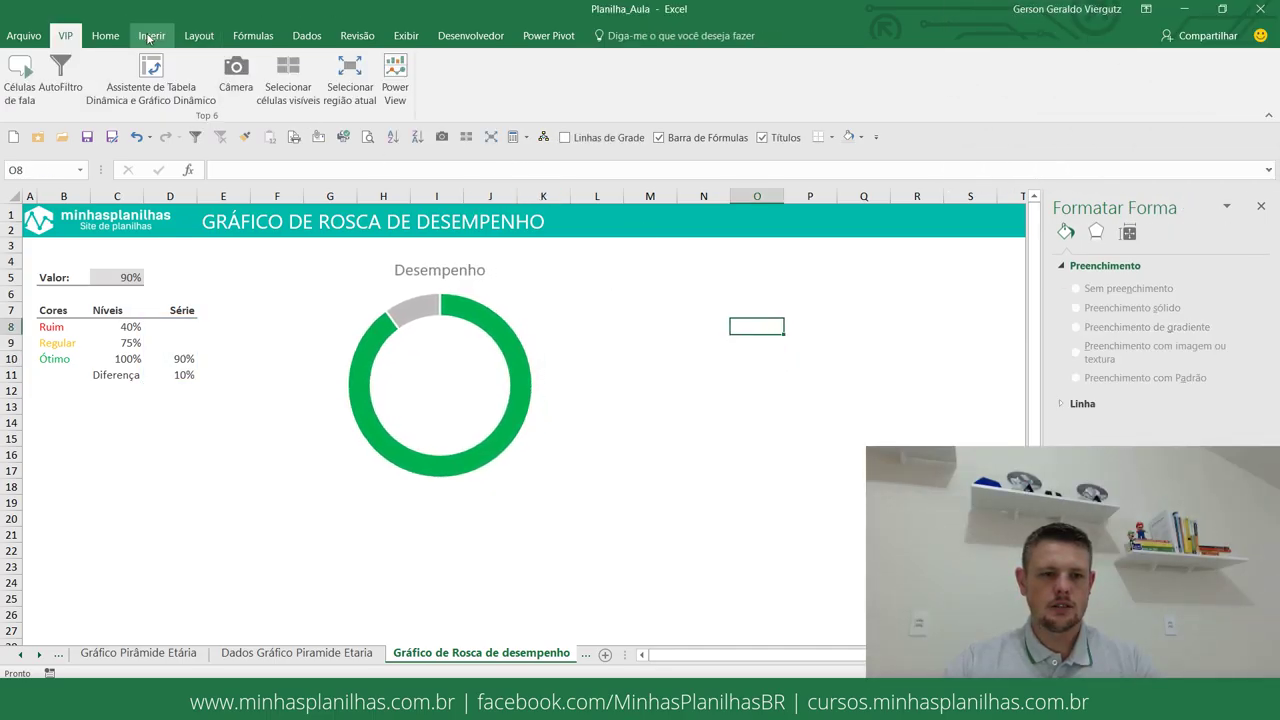
# - Draw a text box on the chart beside the doughnut ring
pyautogui.click(151, 35)
pyautogui.click(1012, 90)
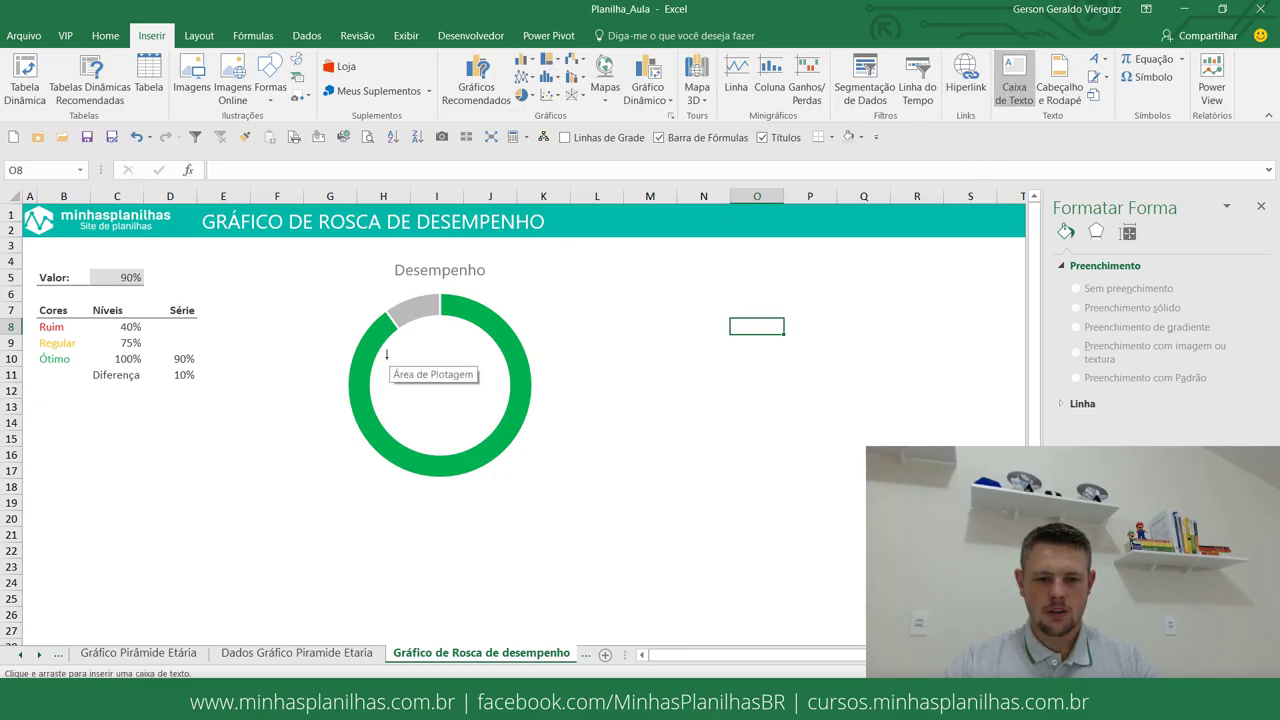
pyautogui.moveTo(386, 356)
pyautogui.mouseDown()
pyautogui.moveTo(445, 389)
pyautogui.moveTo(630, 293)
pyautogui.mouseUp()
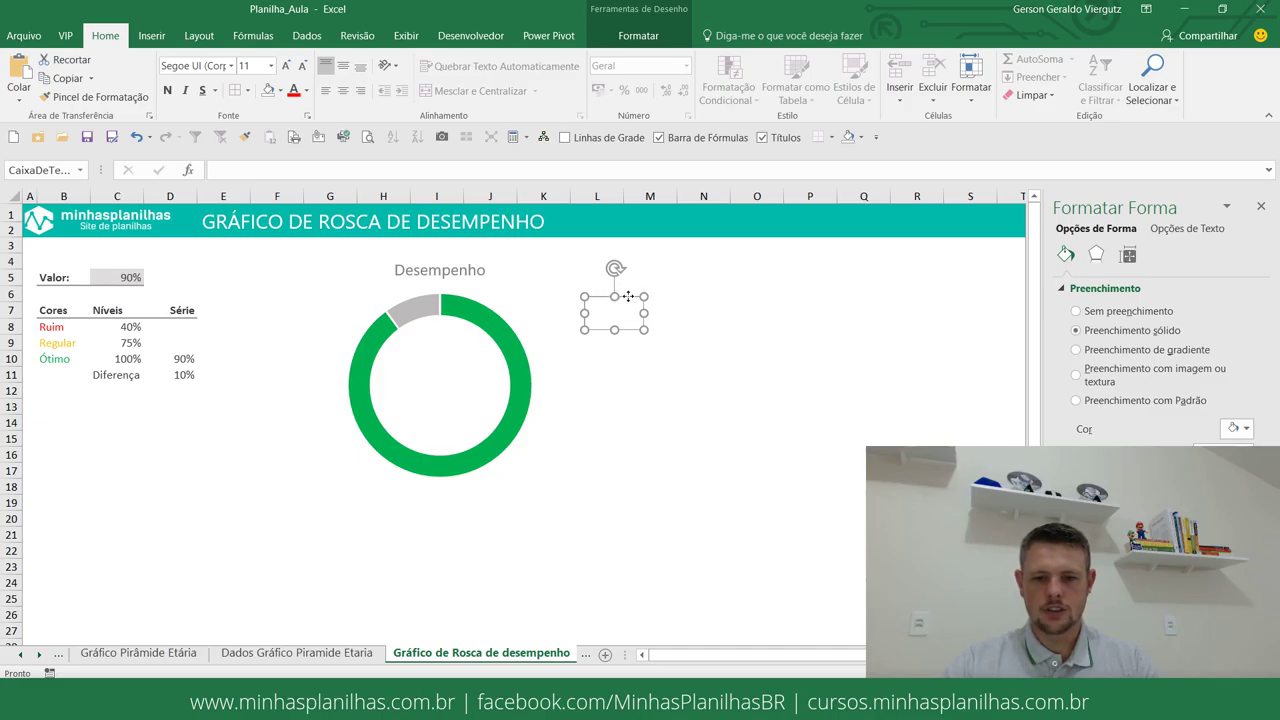
pyautogui.click(751, 320)
pyautogui.click(640, 318)
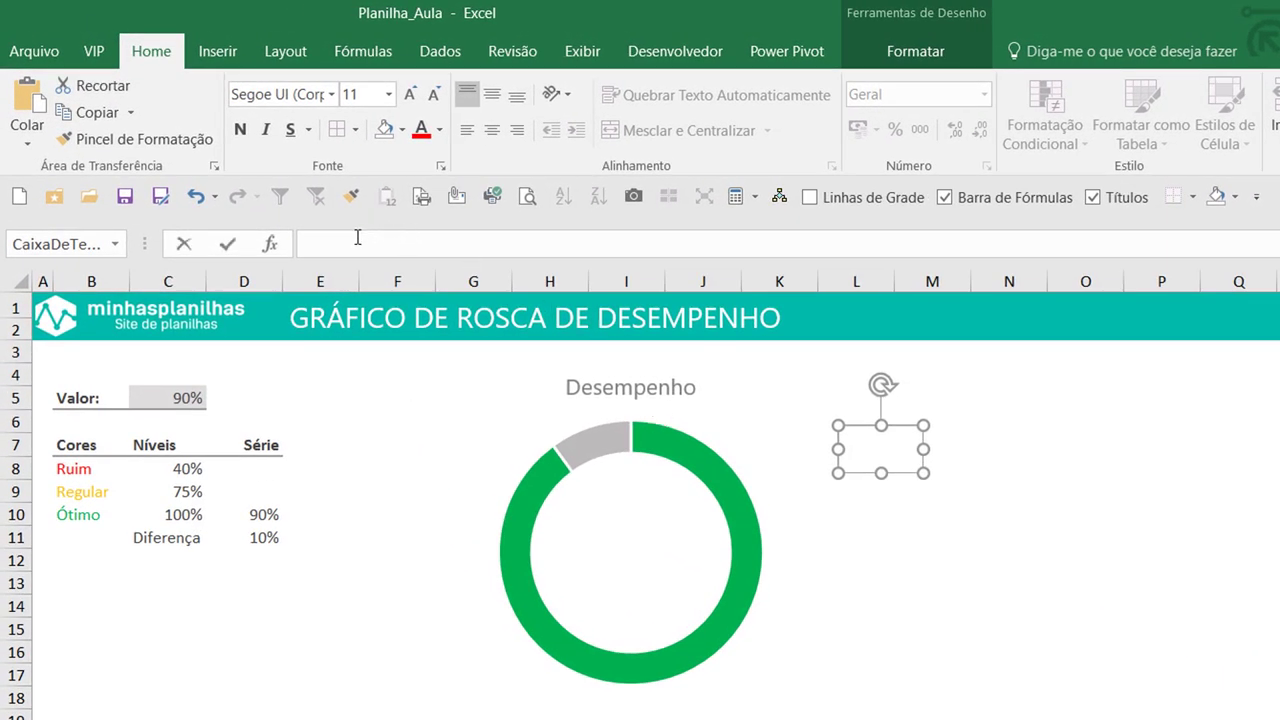
# - Link the text box to cell D8 with the formula =$D$8
pyautogui.click(357, 237)
pyautogui.write('=')
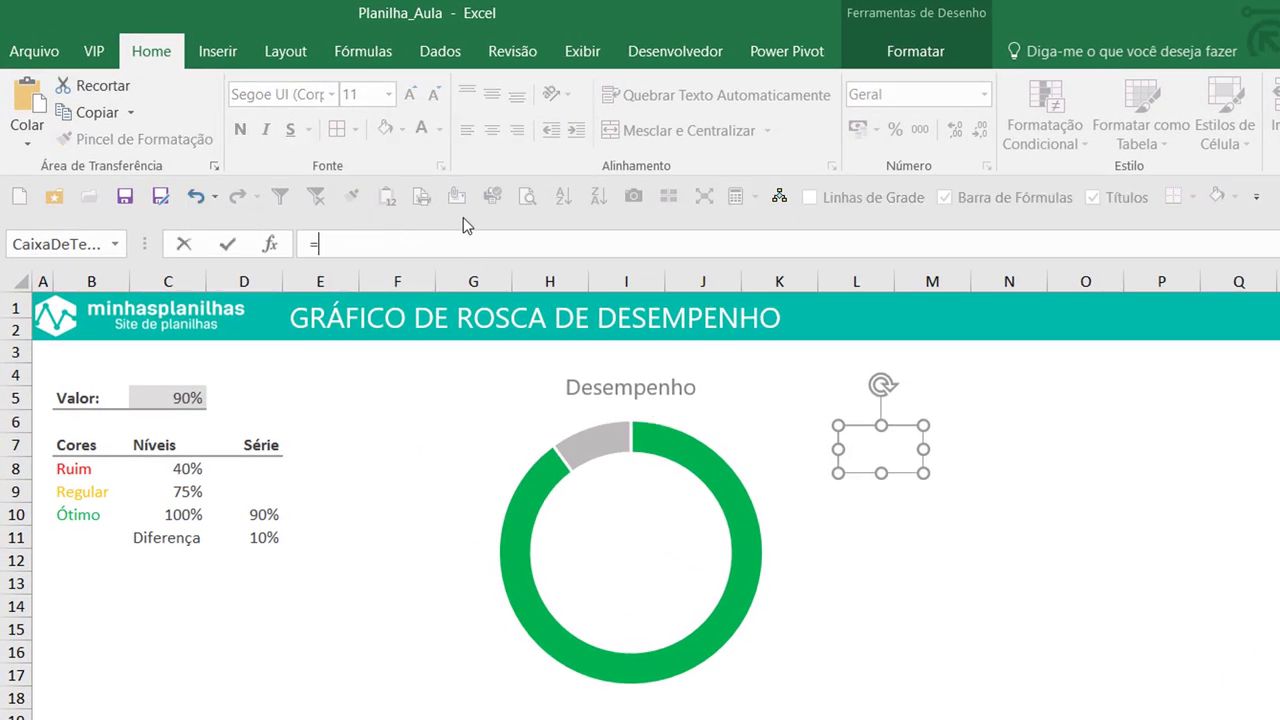
pyautogui.click(242, 474)
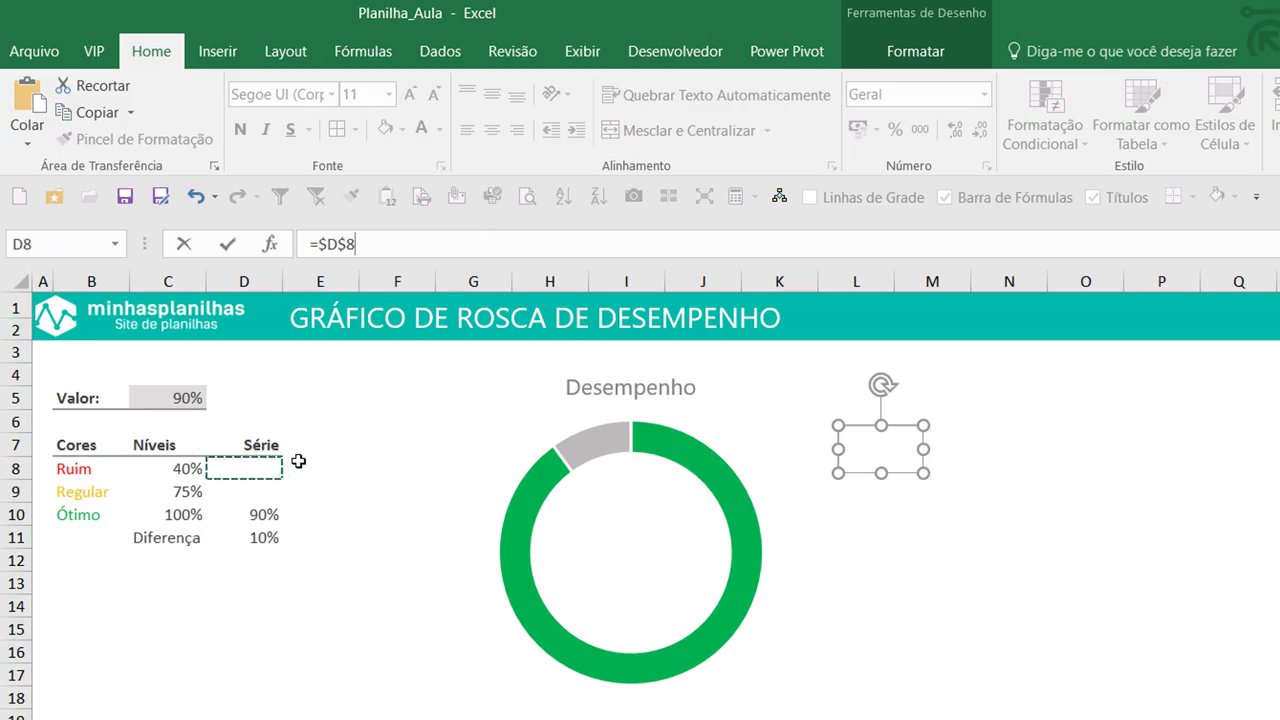
pyautogui.press('Return')
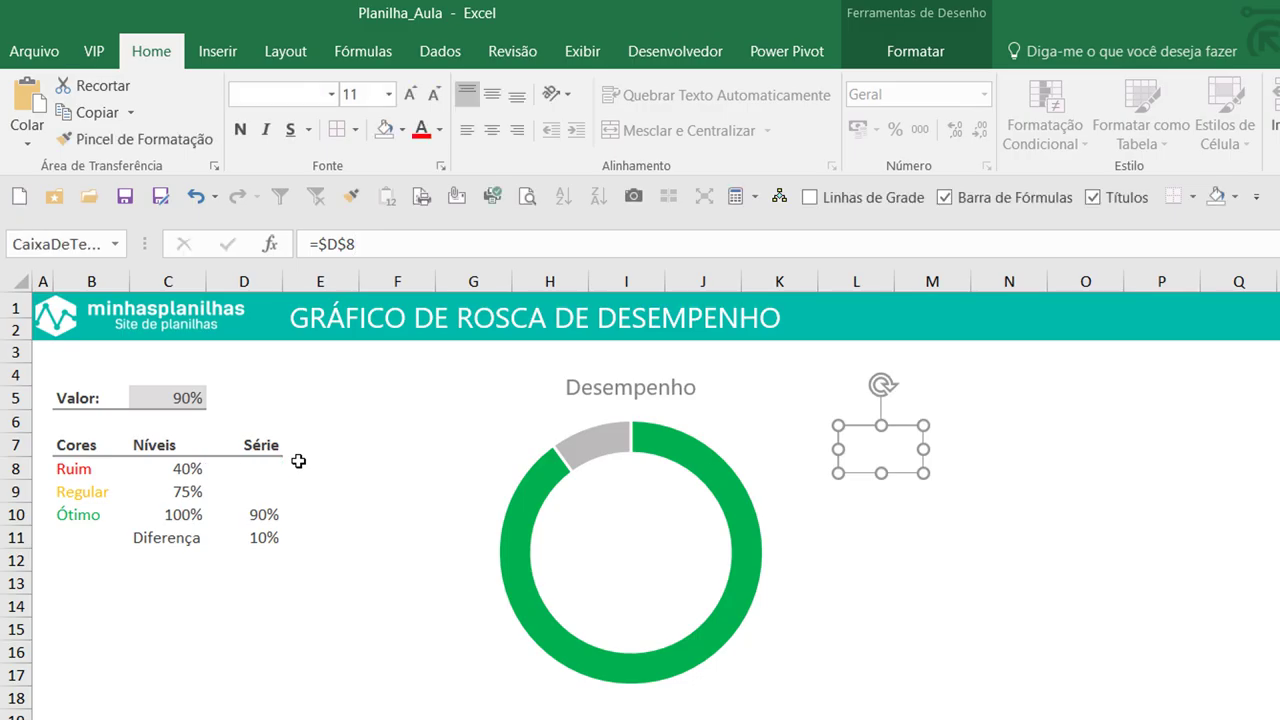
# - Set Valor to 30% and position the D8-linked text box beside row 7
pyautogui.moveTo(907, 428); pyautogui.dragTo(899, 459)
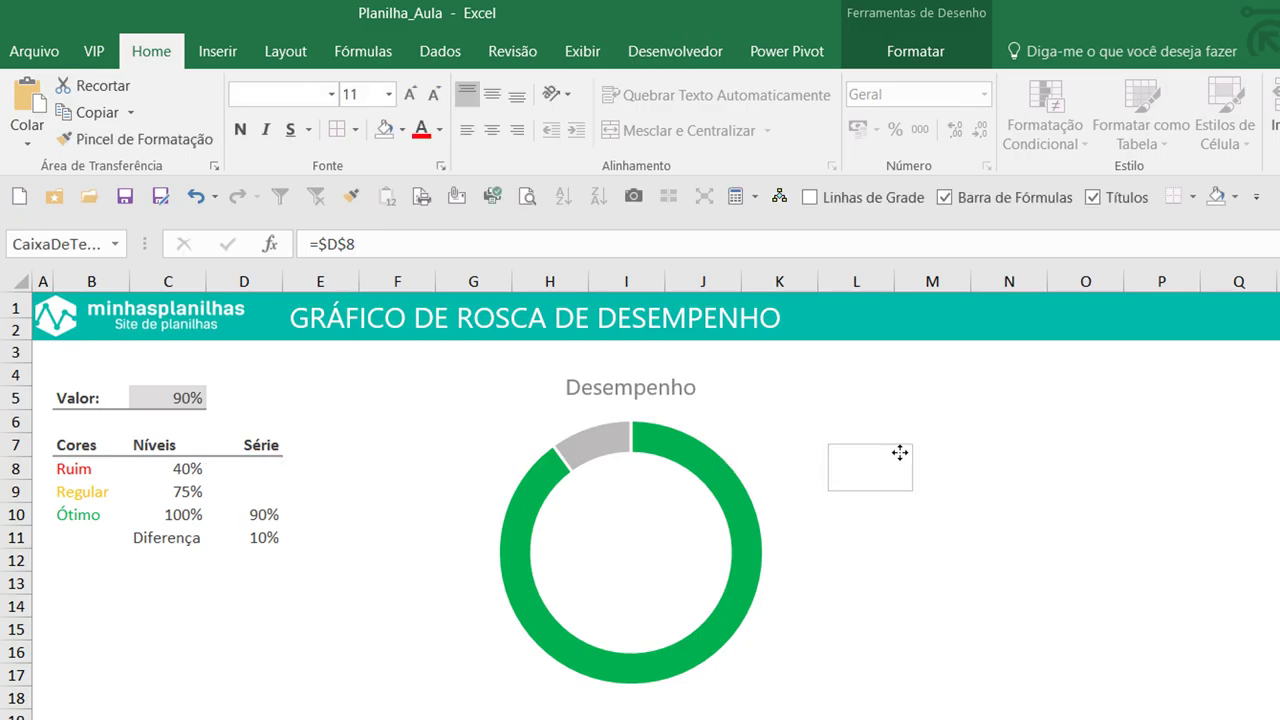
pyautogui.click(164, 398)
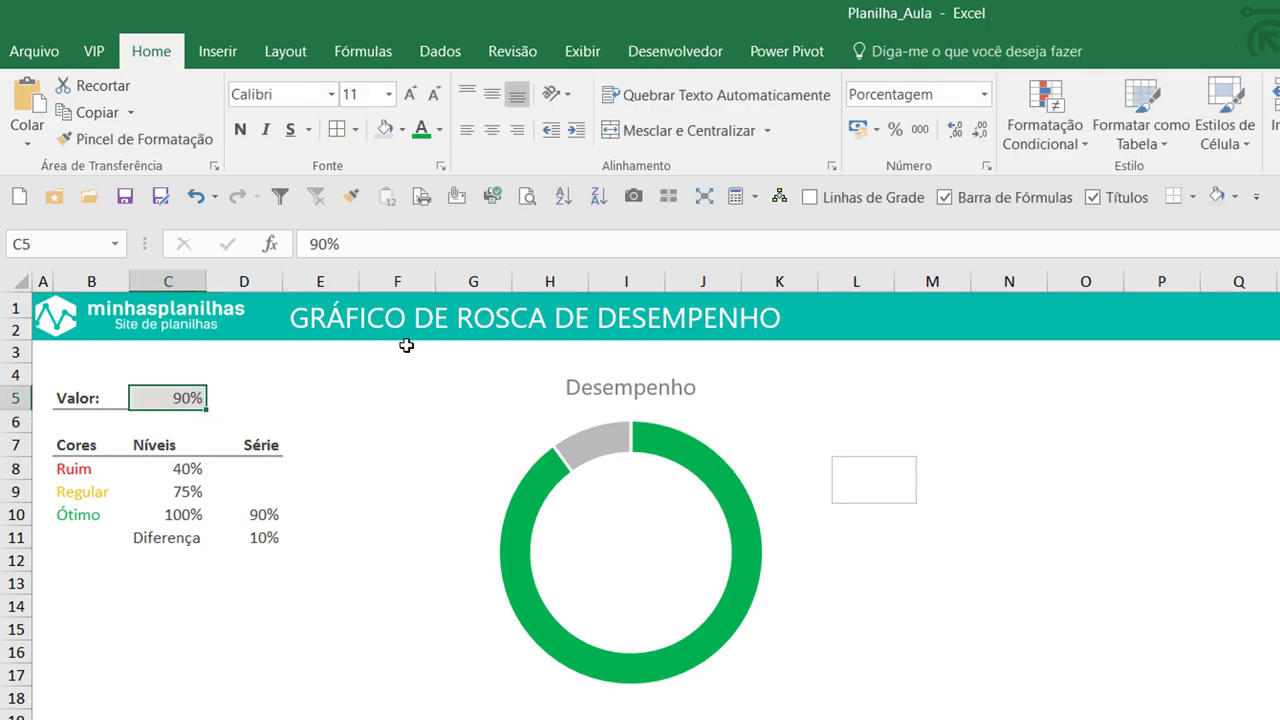
pyautogui.write('30')
pyautogui.press('Return')
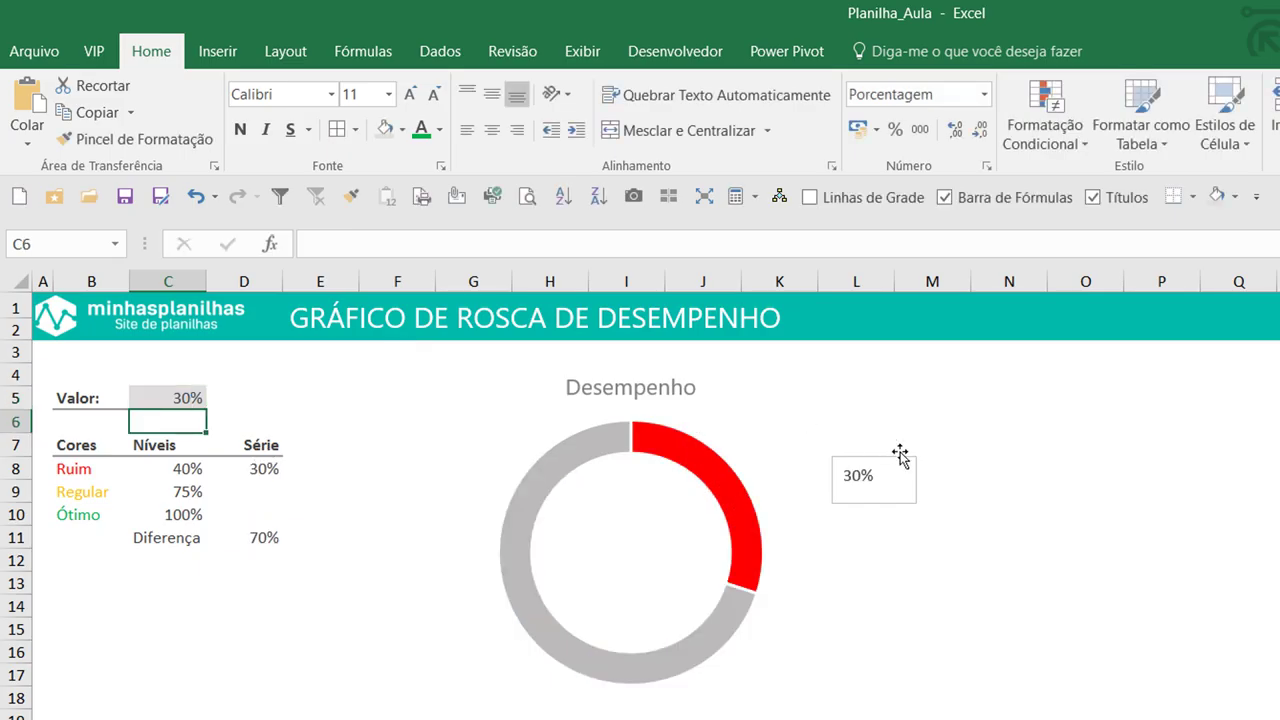
pyautogui.click(890, 457)
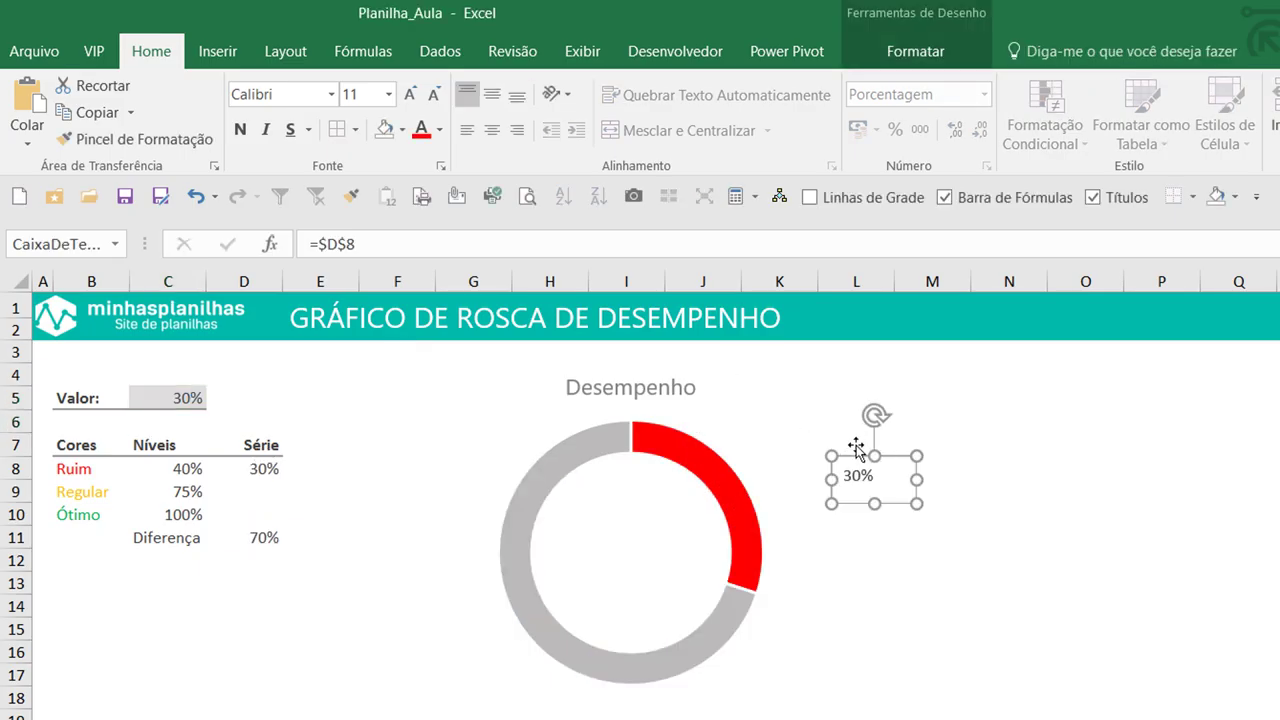
pyautogui.moveTo(855, 461); pyautogui.dragTo(853, 433)
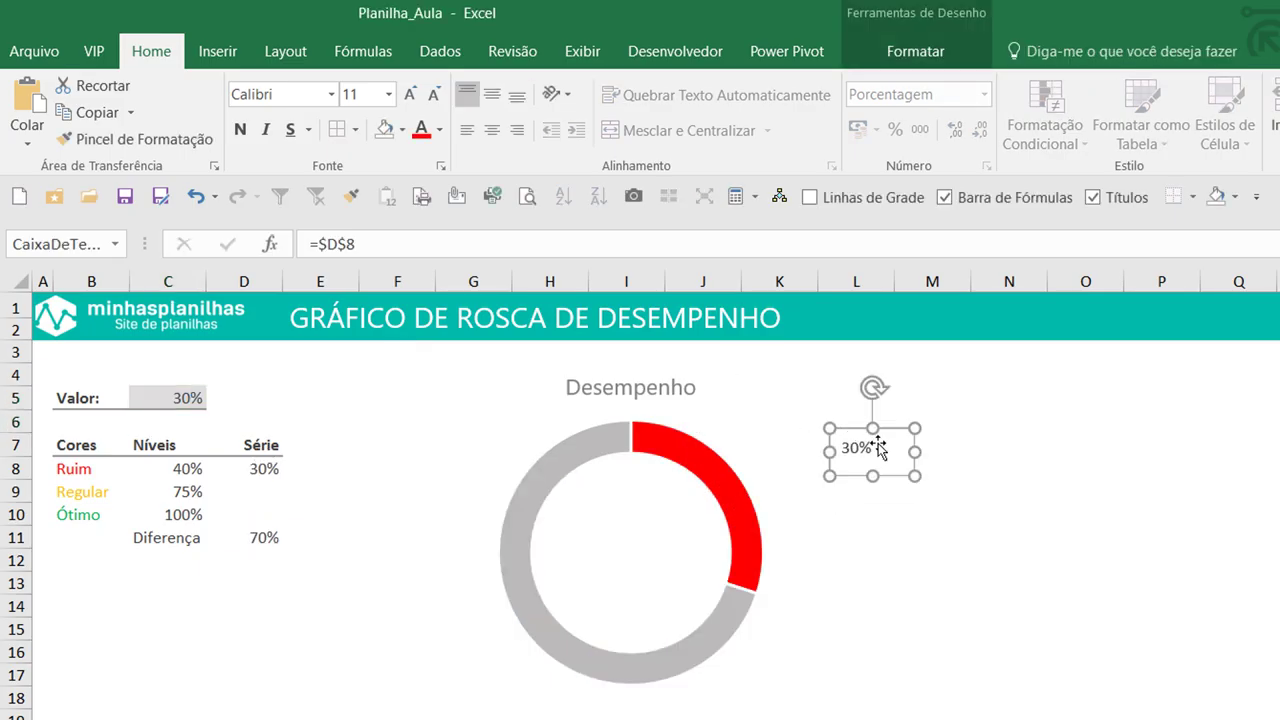
# - Duplicate the text box below the original and link the copy to D9
pyautogui.hotkey('ctrl', 'd')
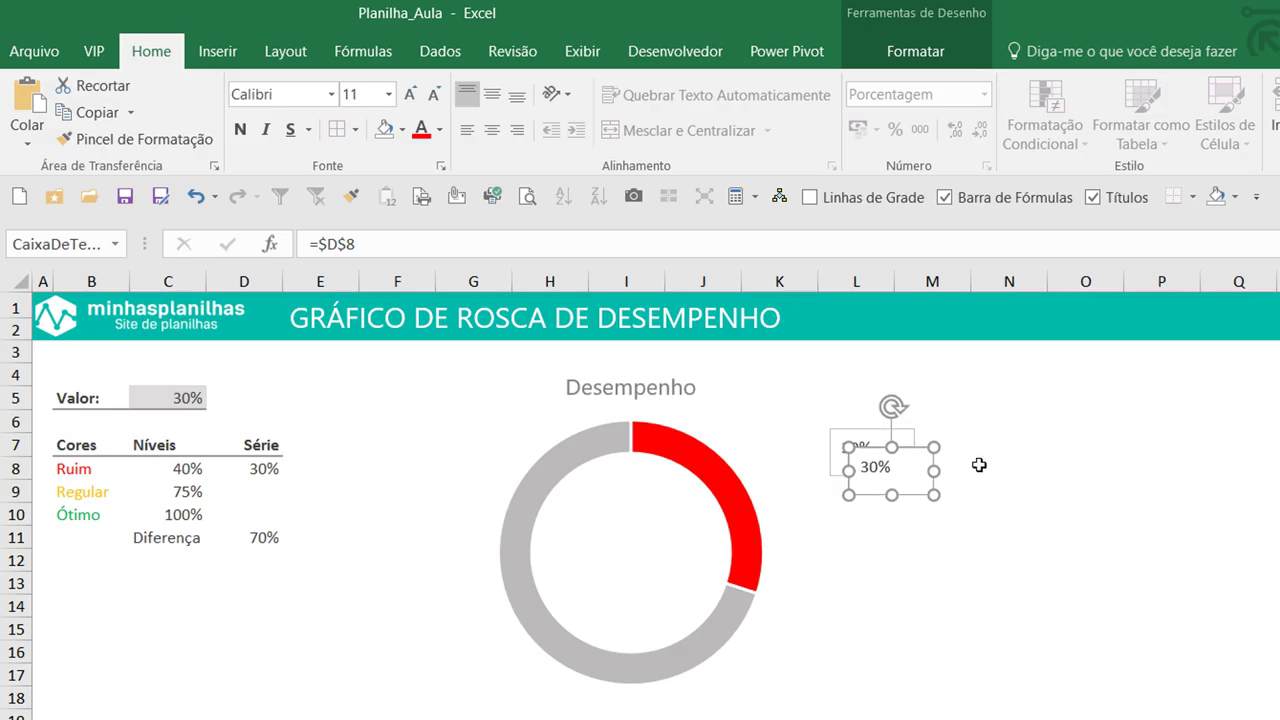
pyautogui.moveTo(916, 457); pyautogui.dragTo(897, 490)
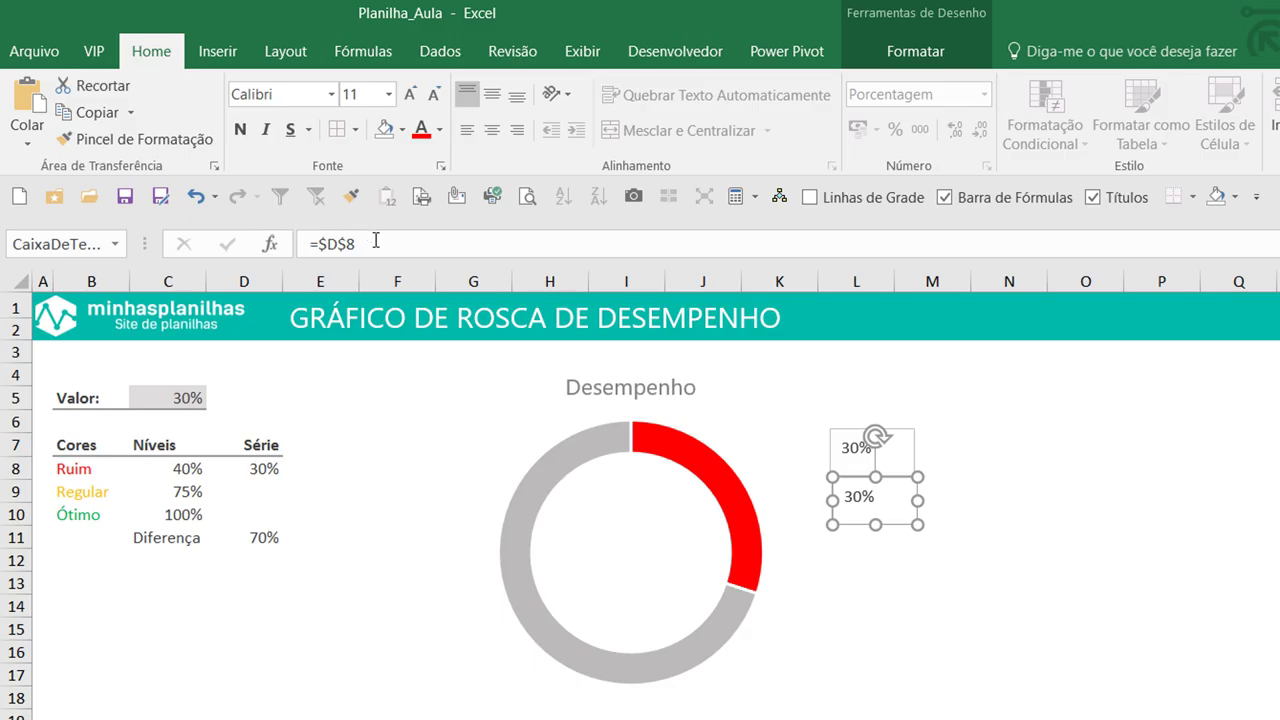
pyautogui.click(610, 238)
pyautogui.press('Return')
# - Set Valor to 50% and copy the 50% text box below it
pyautogui.click(197, 405)
pyautogui.write('5')
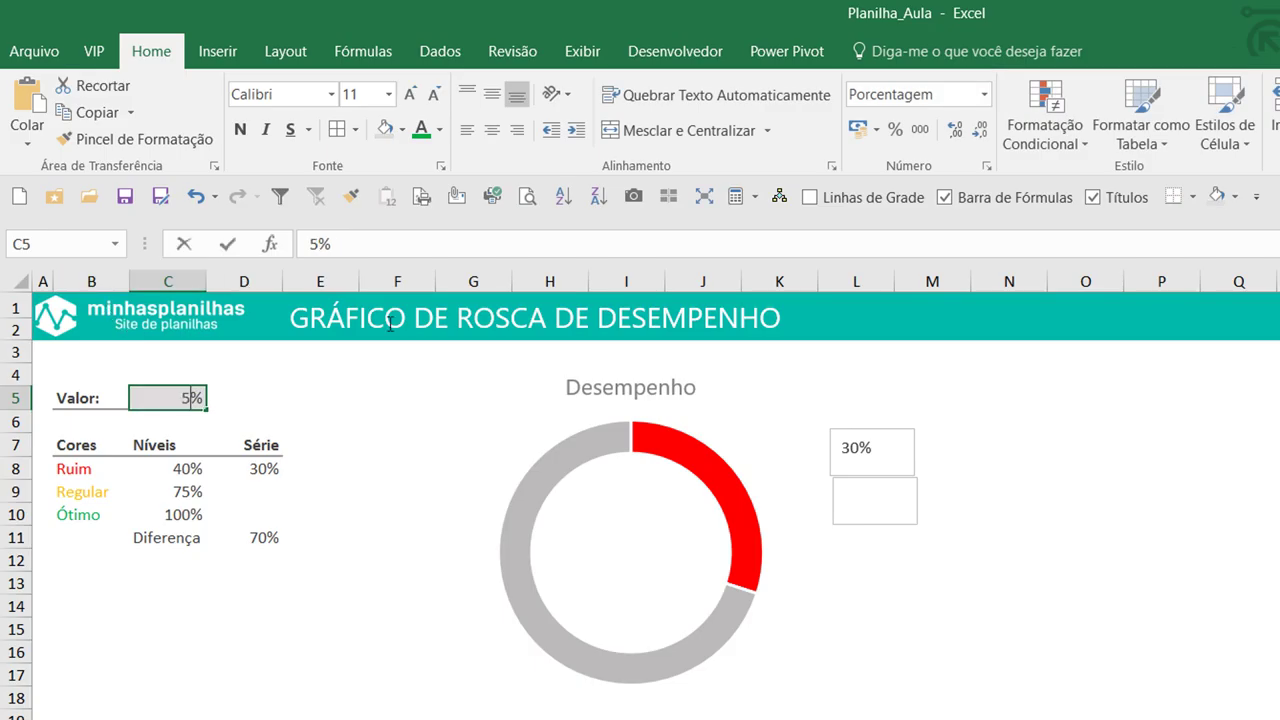
pyautogui.write('0')
pyautogui.press('Return')
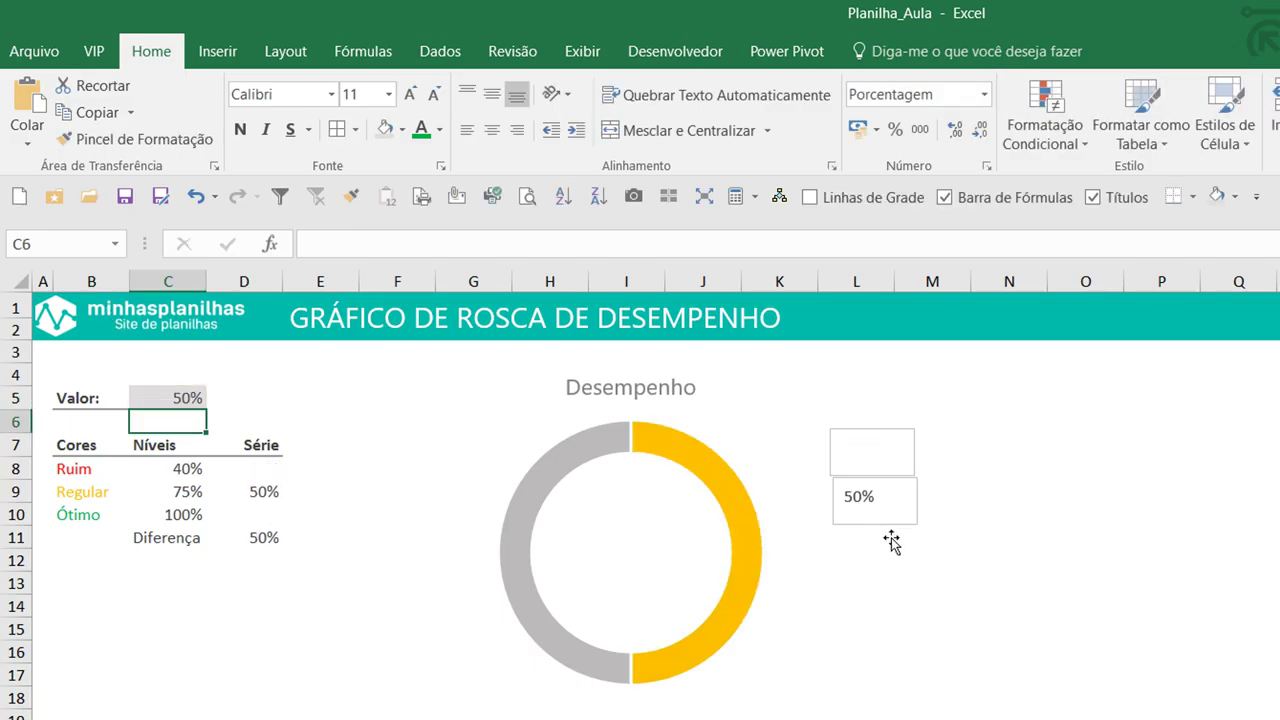
pyautogui.click(888, 518)
pyautogui.moveTo(916, 493); pyautogui.dragTo(903, 535)
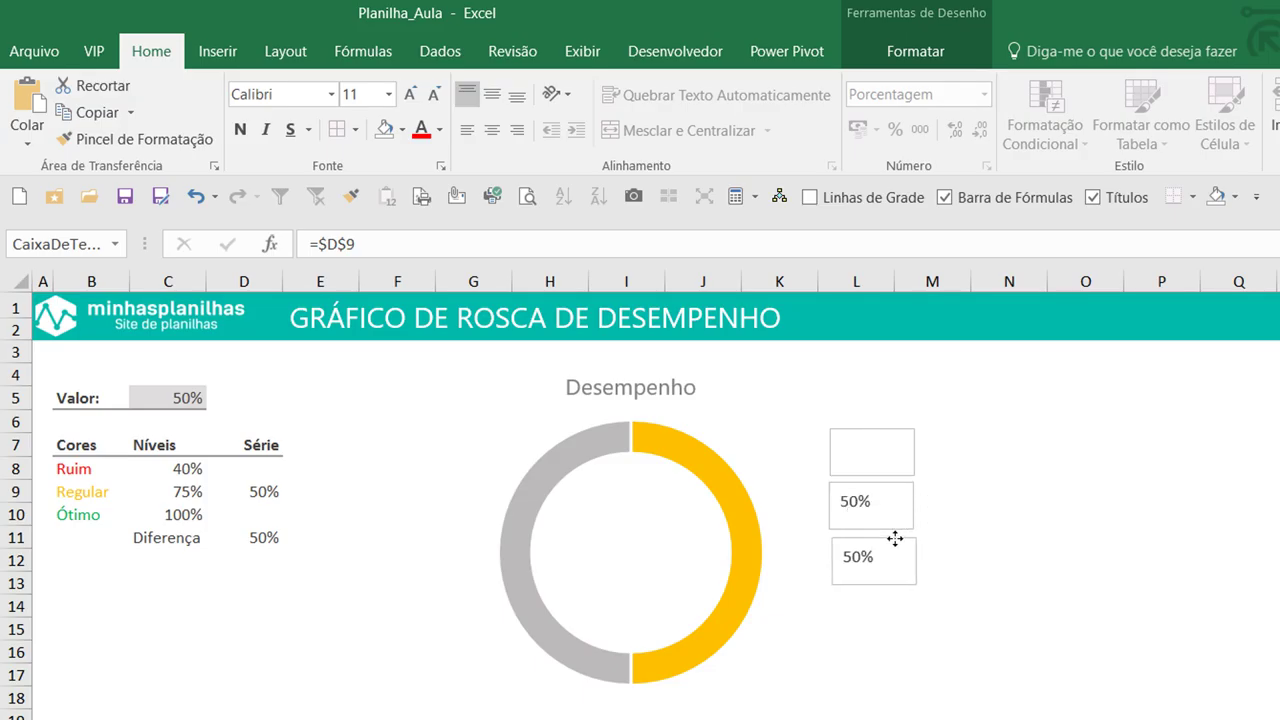
# - Link the third text box to D10 and test Valor at 90%
pyautogui.click(365, 244)
pyautogui.write('10')
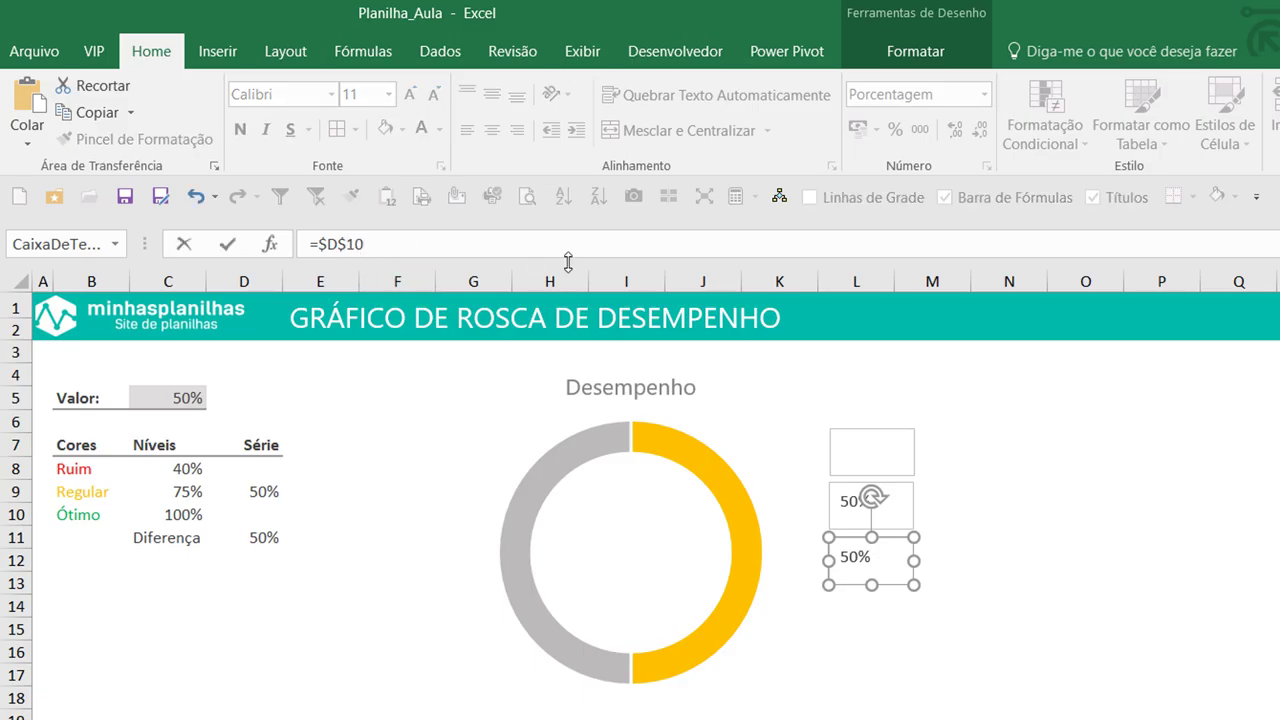
pyautogui.press('Return')
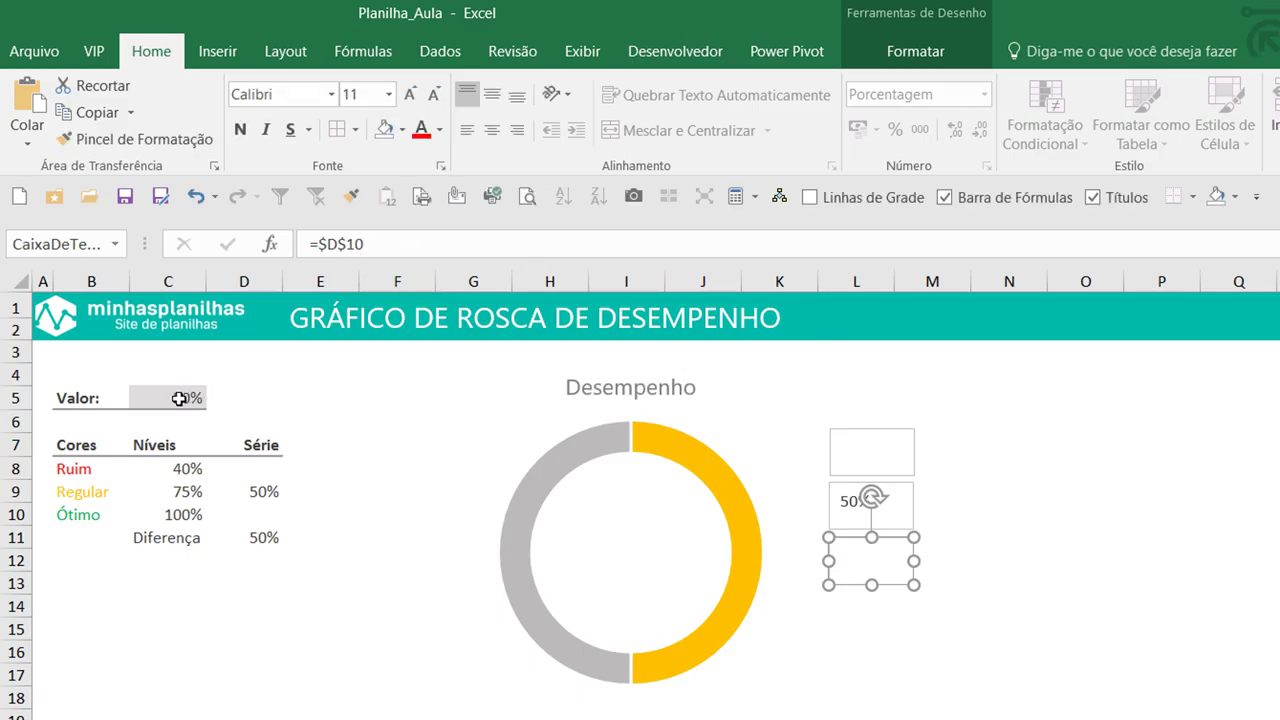
pyautogui.click(179, 399)
pyautogui.write('90')
pyautogui.press('Return')
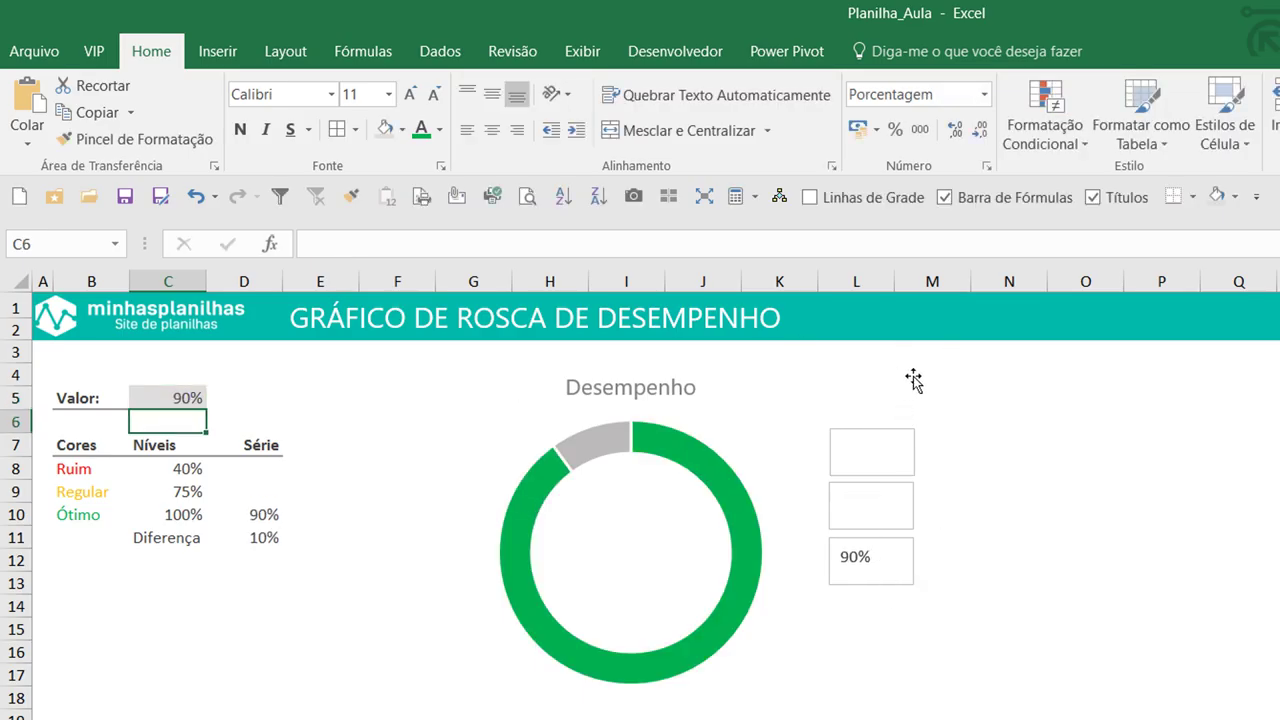
pyautogui.click(256, 477)
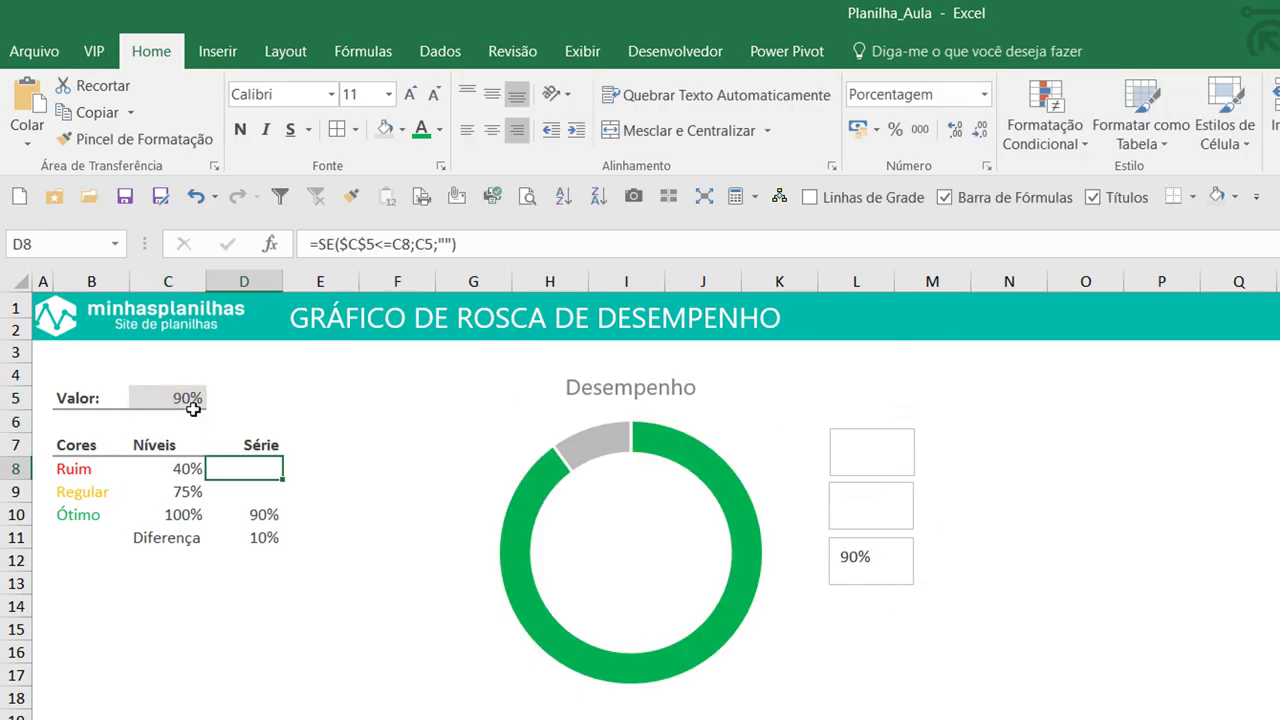
pyautogui.click(190, 400)
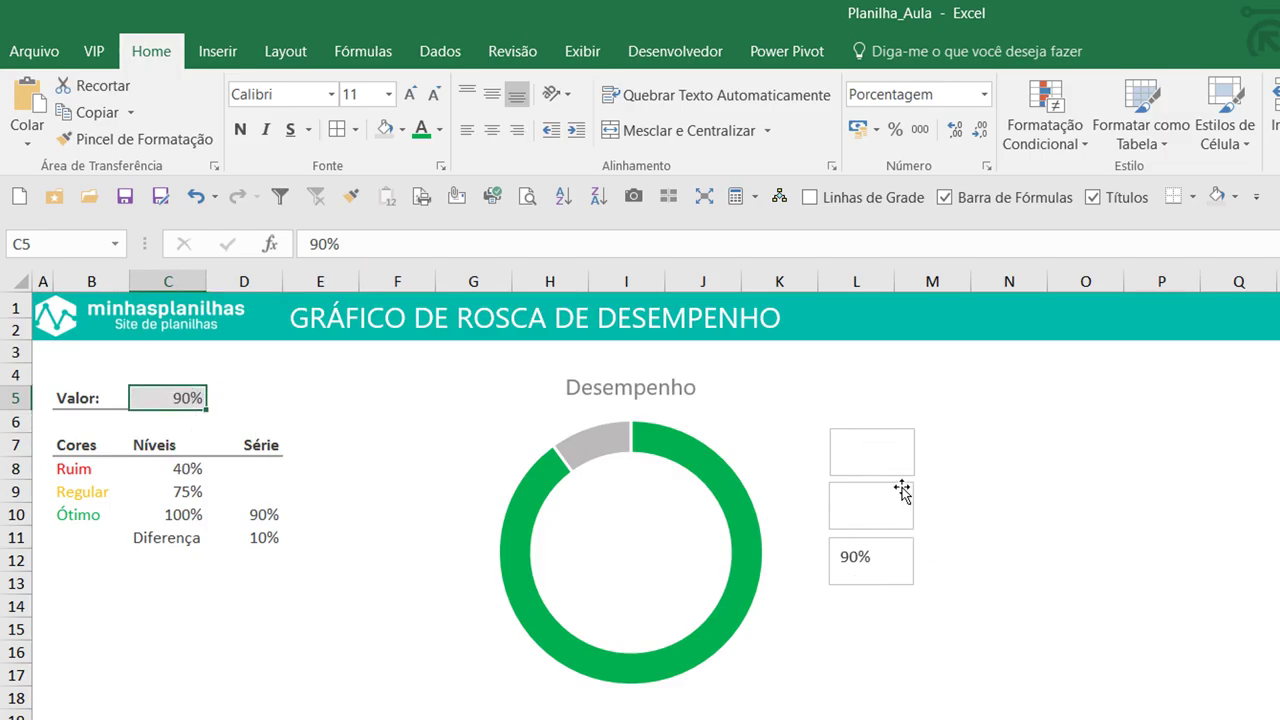
# - Reset Valor to 30% and select the top D8-linked text box
pyautogui.click(884, 430)
pyautogui.click(929, 52)
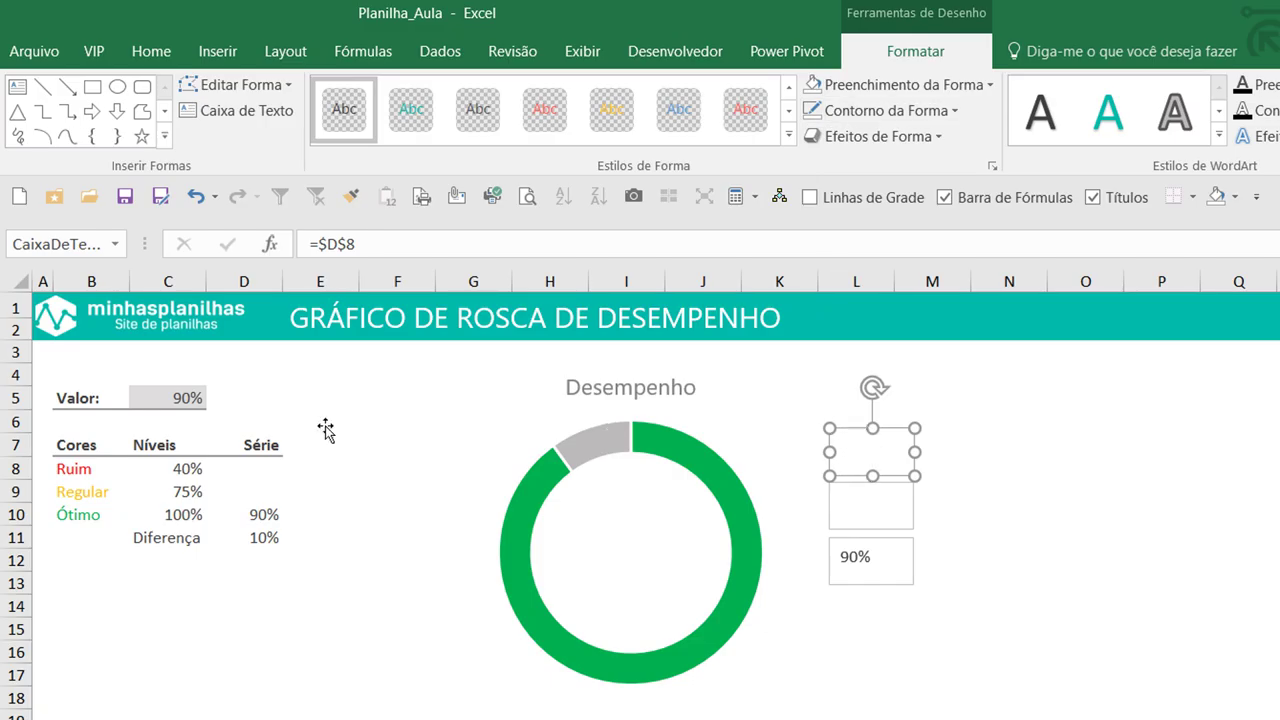
pyautogui.click(177, 402)
pyautogui.write('3')
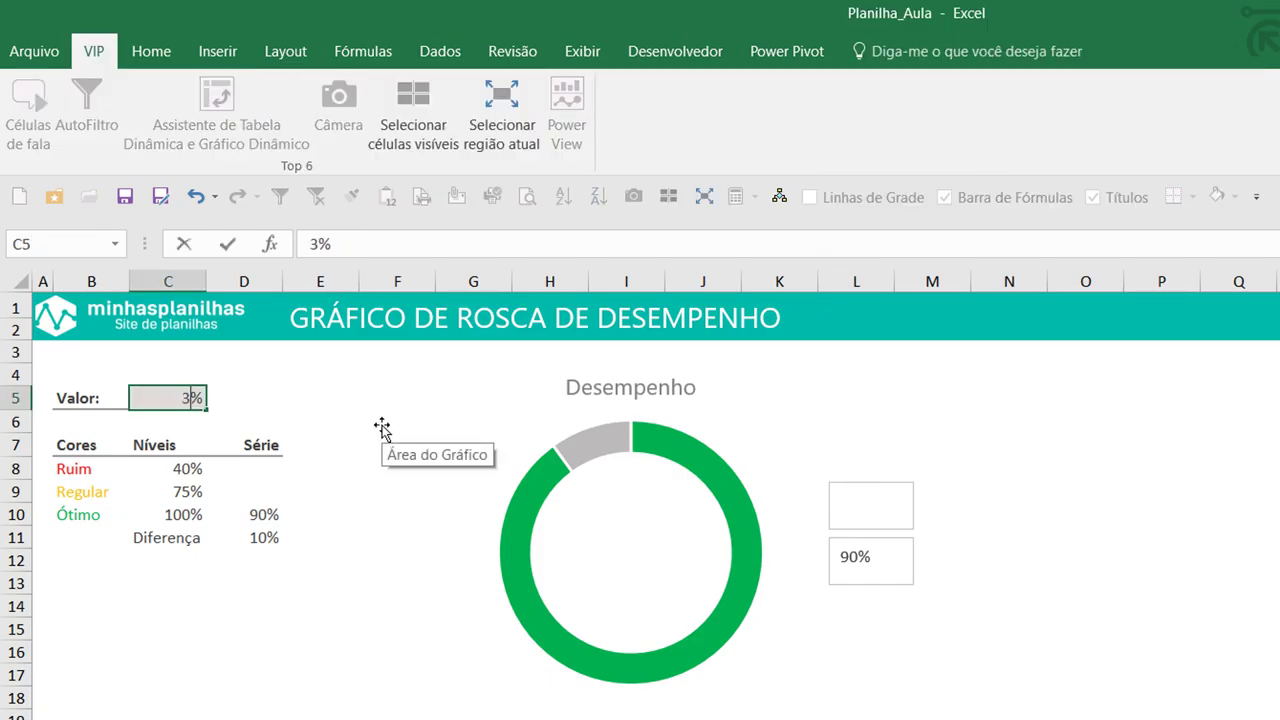
pyautogui.press('Return')
pyautogui.click(846, 443)
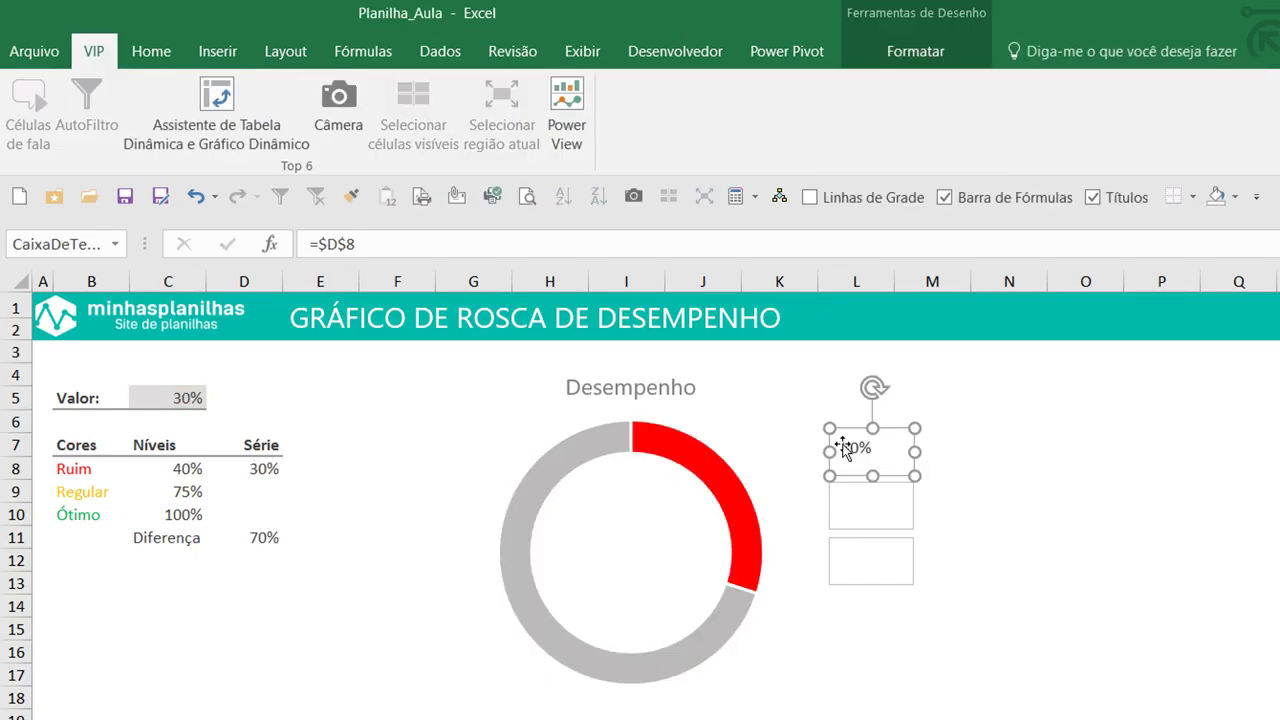
# - Make the 30% label bold, middle- and centre-aligned, with a larger font
pyautogui.click(148, 51)
pyautogui.click(240, 130)
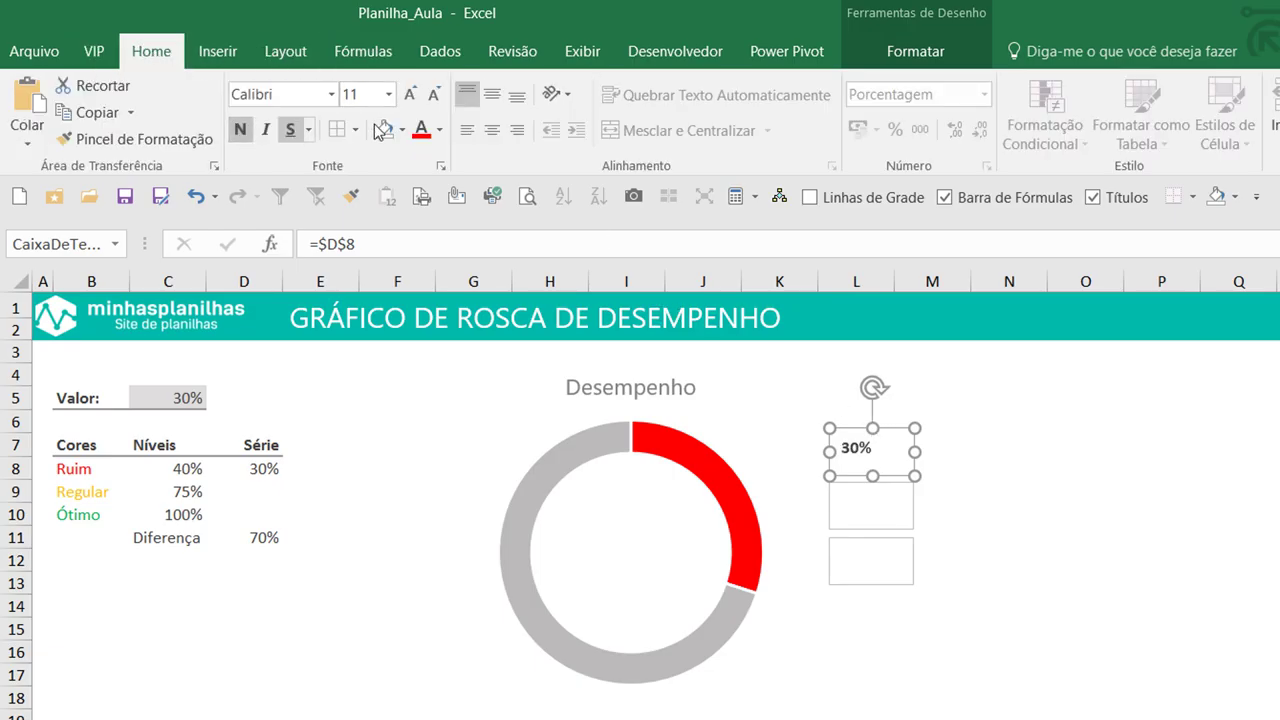
pyautogui.click(492, 93)
pyautogui.click(494, 128)
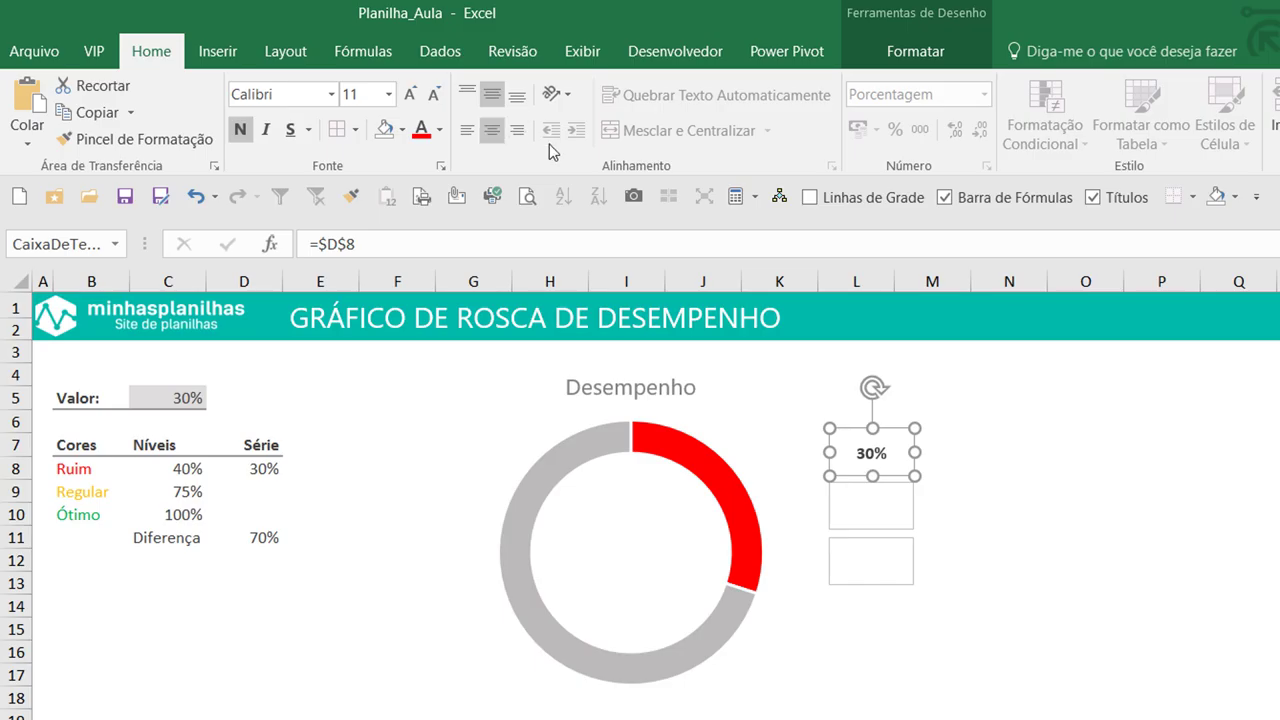
pyautogui.click(416, 98)
pyautogui.click(416, 98)
pyautogui.click(416, 98)
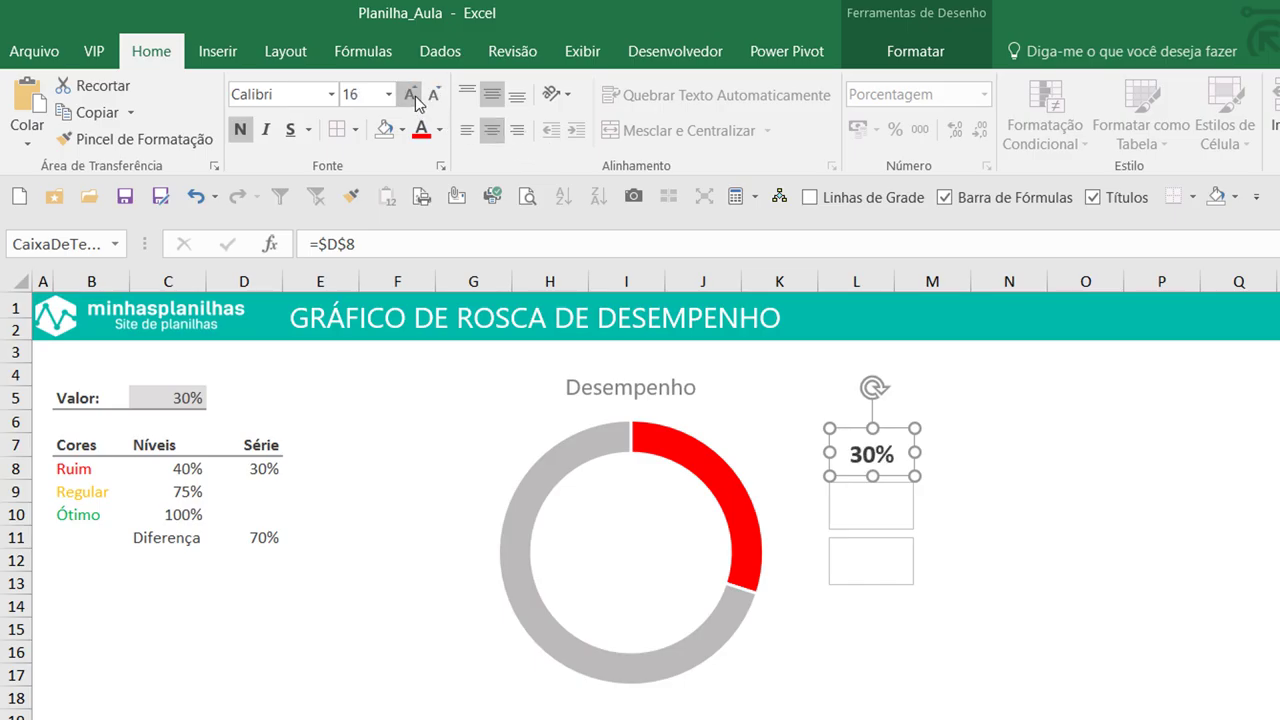
pyautogui.click(416, 98)
pyautogui.click(416, 98)
pyautogui.click(416, 98)
pyautogui.click(416, 98)
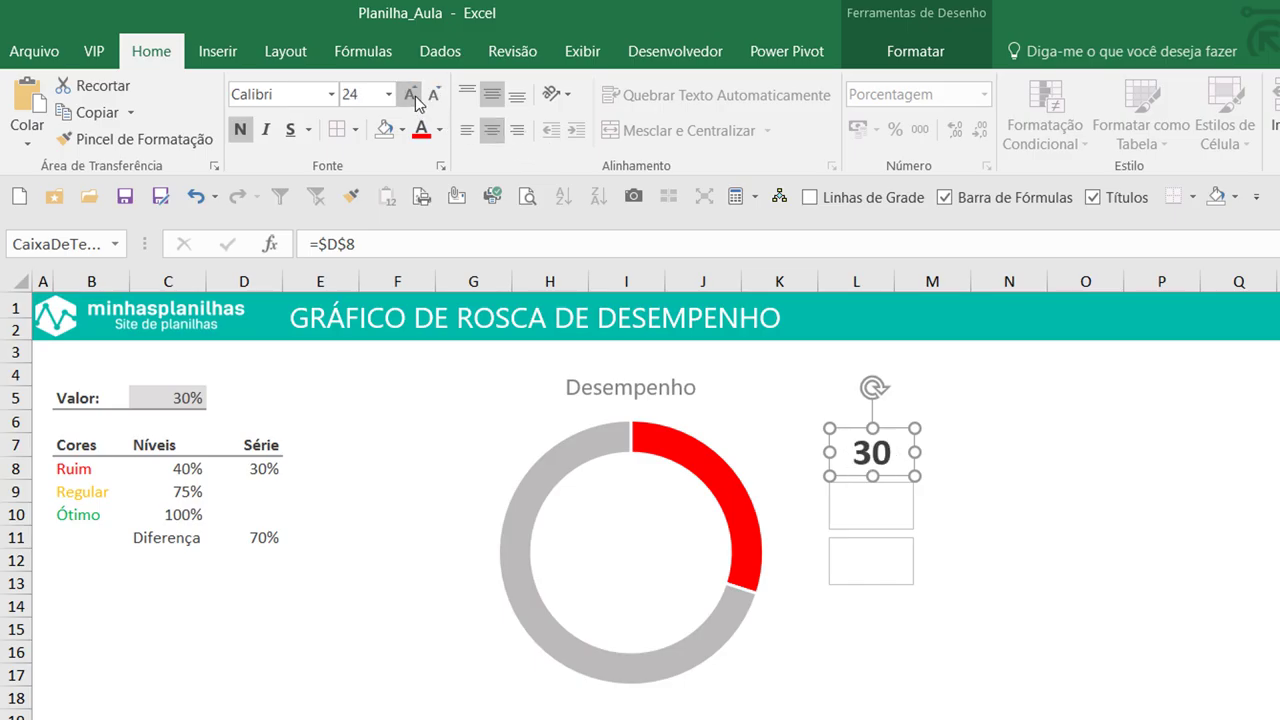
pyautogui.click(433, 97)
pyautogui.click(433, 97)
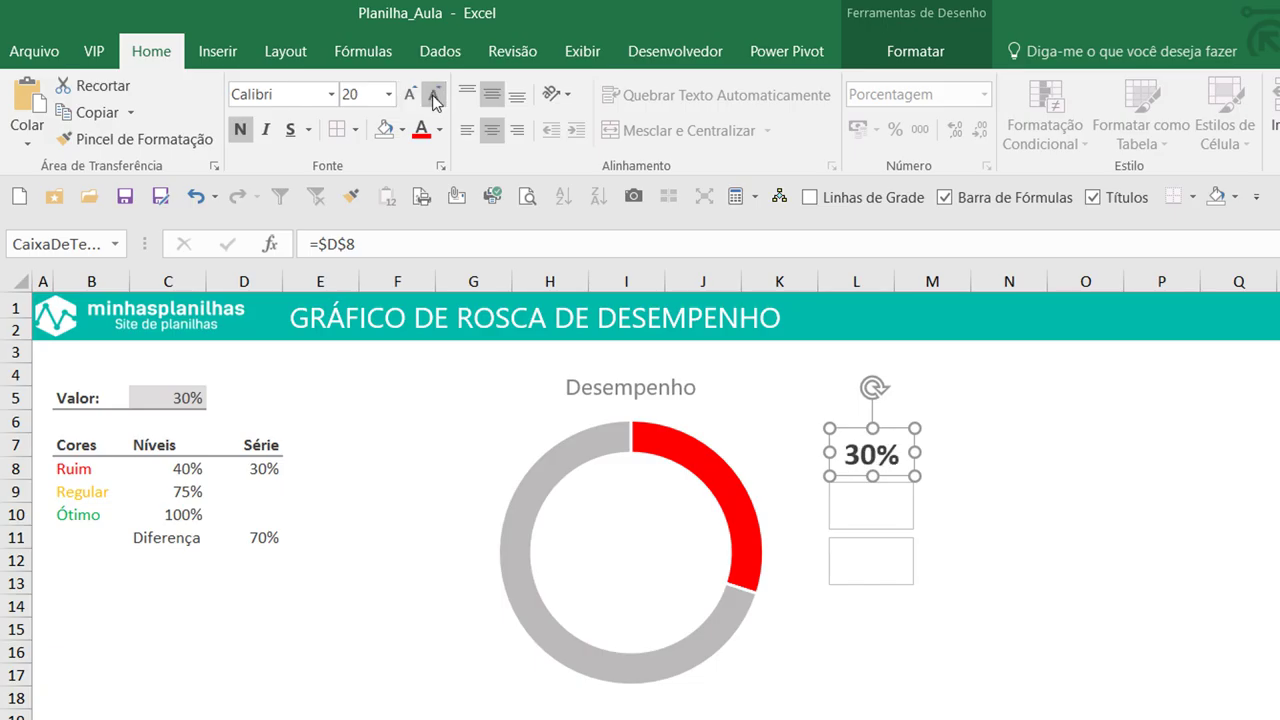
# - Move the label into the doughnut's centre, resize its box, and raise the font to 36 pt
pyautogui.moveTo(893, 433)
pyautogui.mouseDown()
pyautogui.moveTo(663, 516)
pyautogui.moveTo(651, 536)
pyautogui.moveTo(712, 557)
pyautogui.mouseUp()
pyautogui.moveTo(588, 555); pyautogui.dragTo(548, 557)
pyautogui.moveTo(630, 577); pyautogui.dragTo(632, 597)
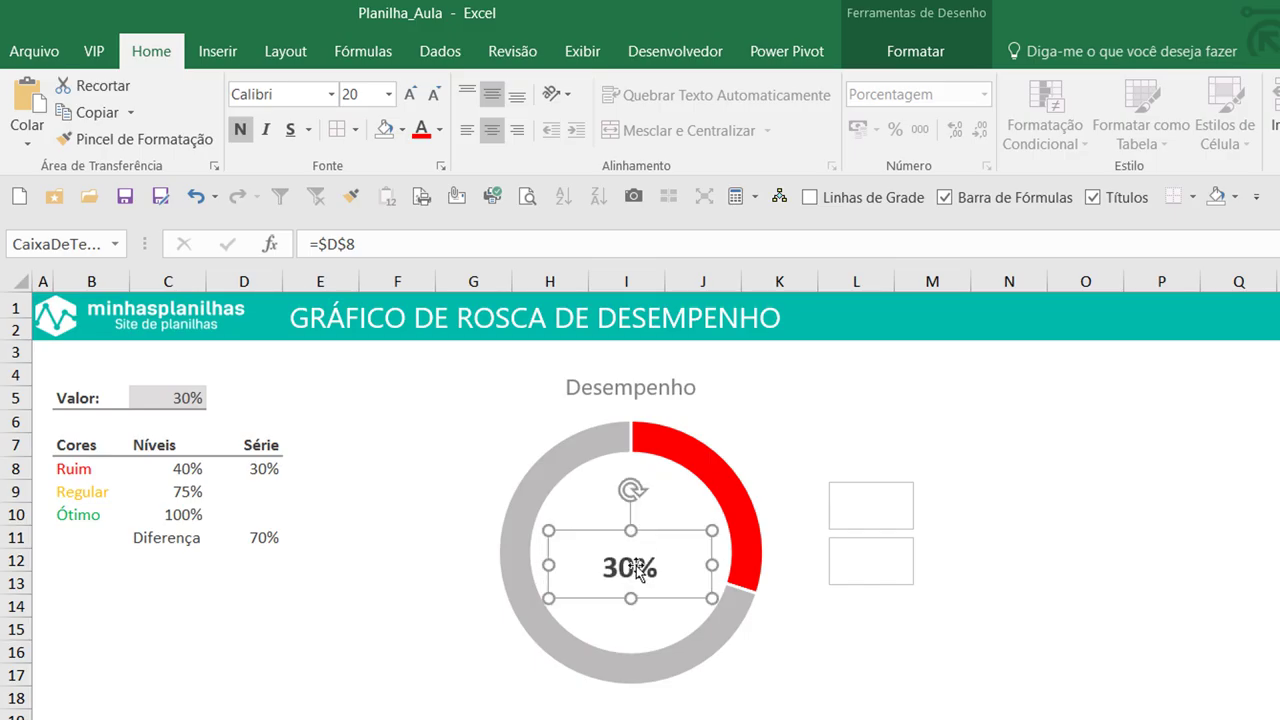
pyautogui.moveTo(638, 532); pyautogui.dragTo(664, 508)
pyautogui.click(413, 99)
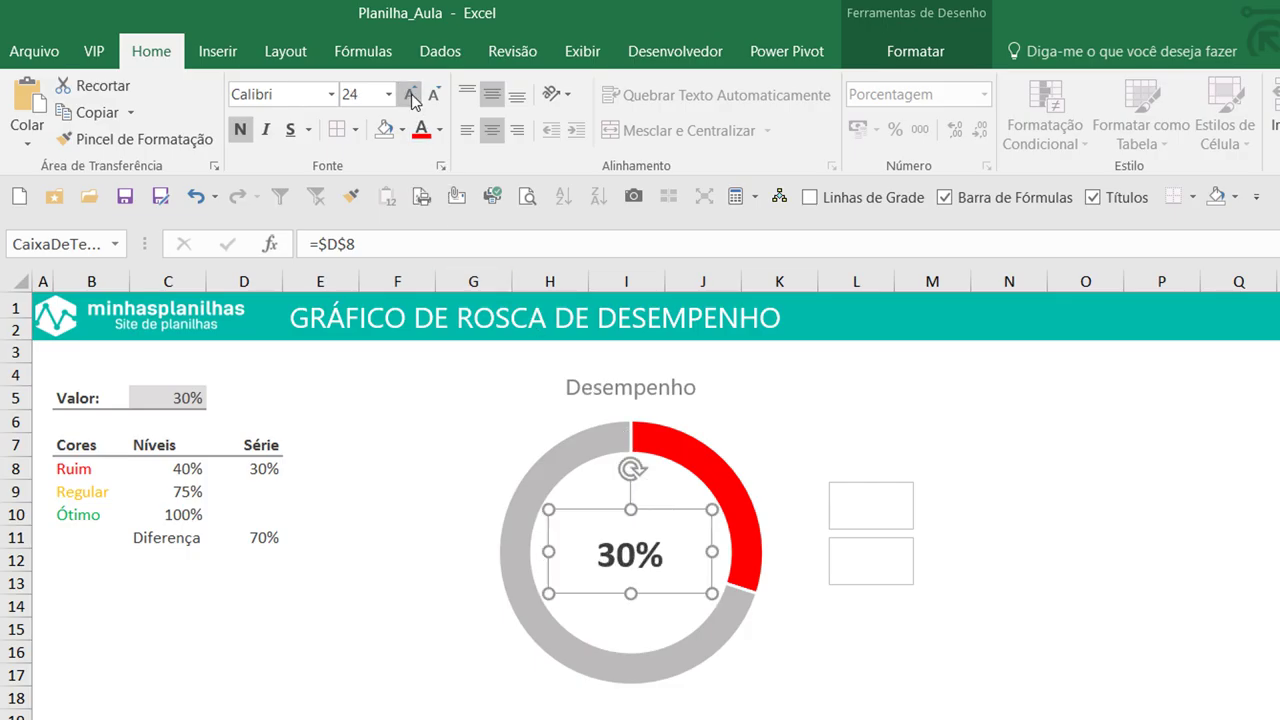
pyautogui.click(413, 99)
pyautogui.click(413, 99)
pyautogui.click(413, 99)
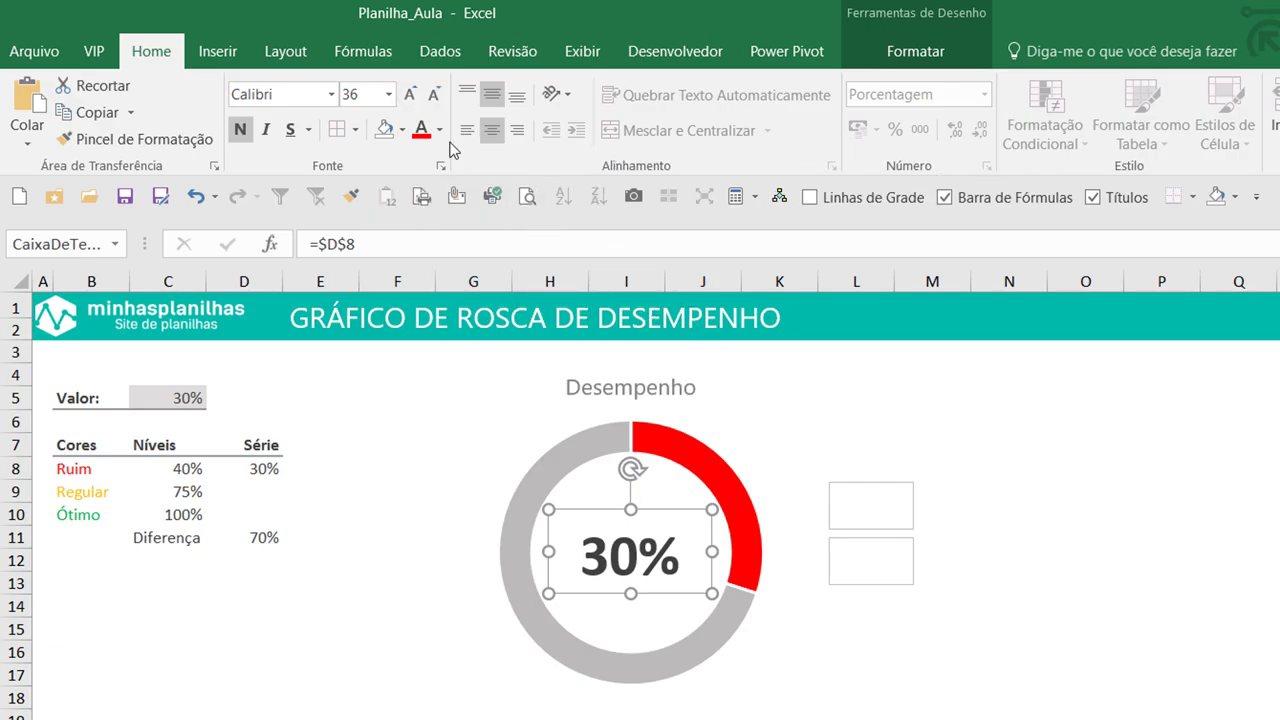
# - Colour the 30% label text red
pyautogui.click(420, 129)
pyautogui.click(439, 129)
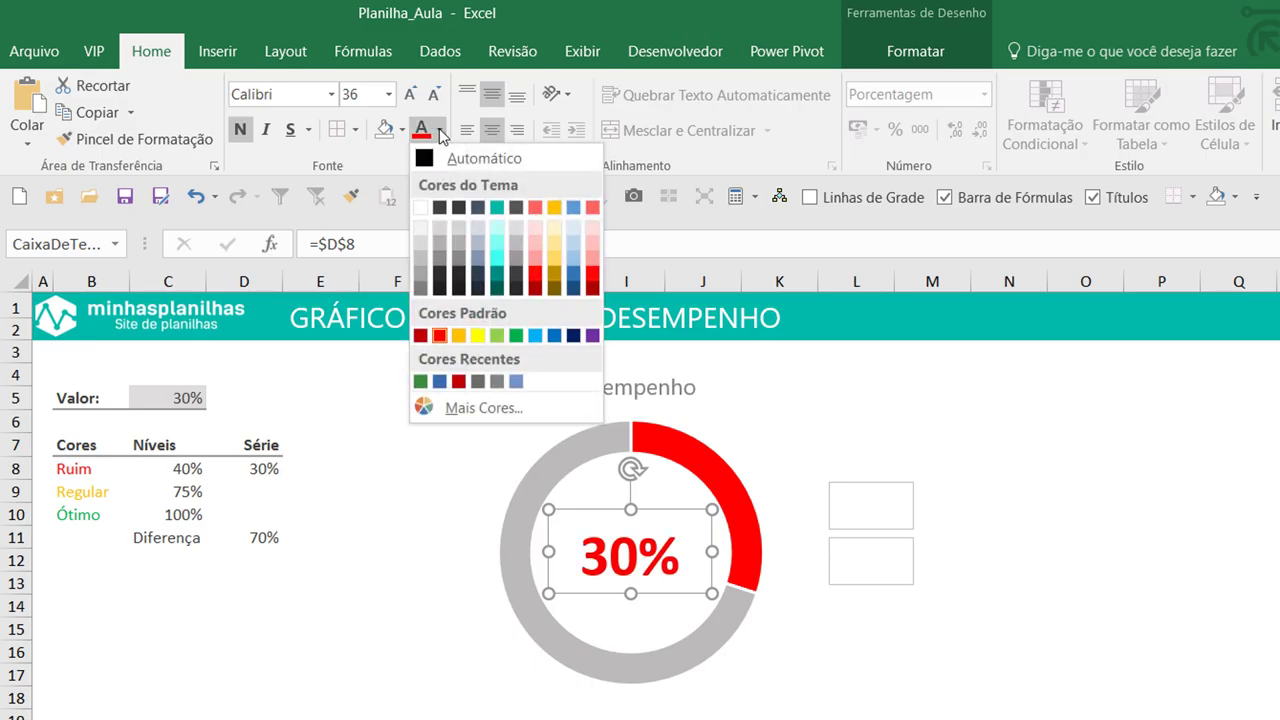
pyautogui.click(440, 336)
pyautogui.click(1240, 672)
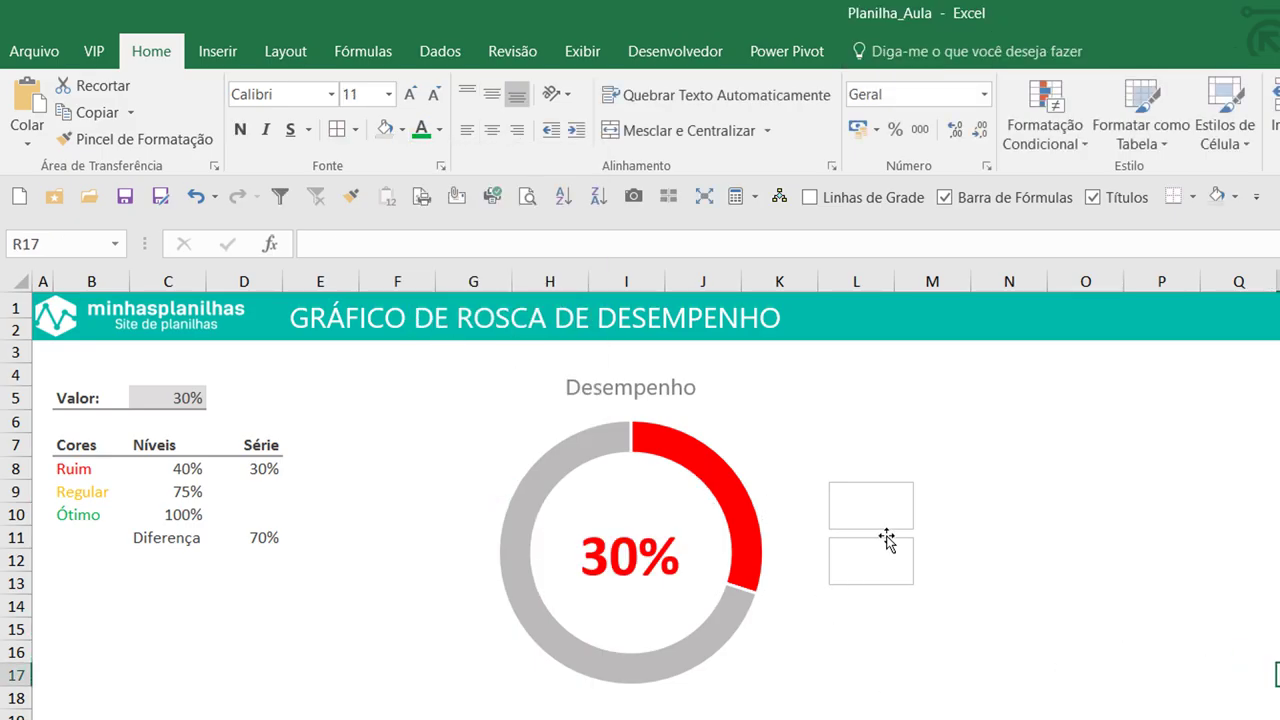
pyautogui.click(163, 405)
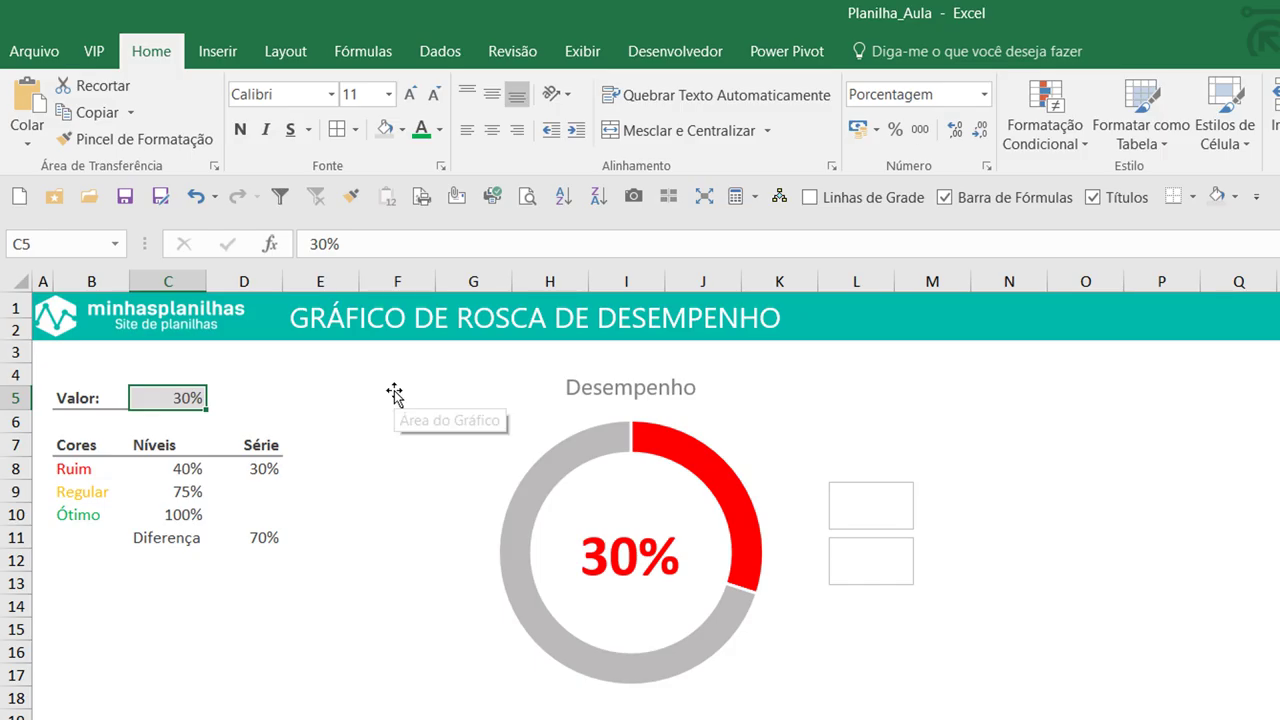
# - Enter 50 as the Valor and centre the 50% label's text vertically and horizontally
pyautogui.write('5')
pyautogui.press('Return')
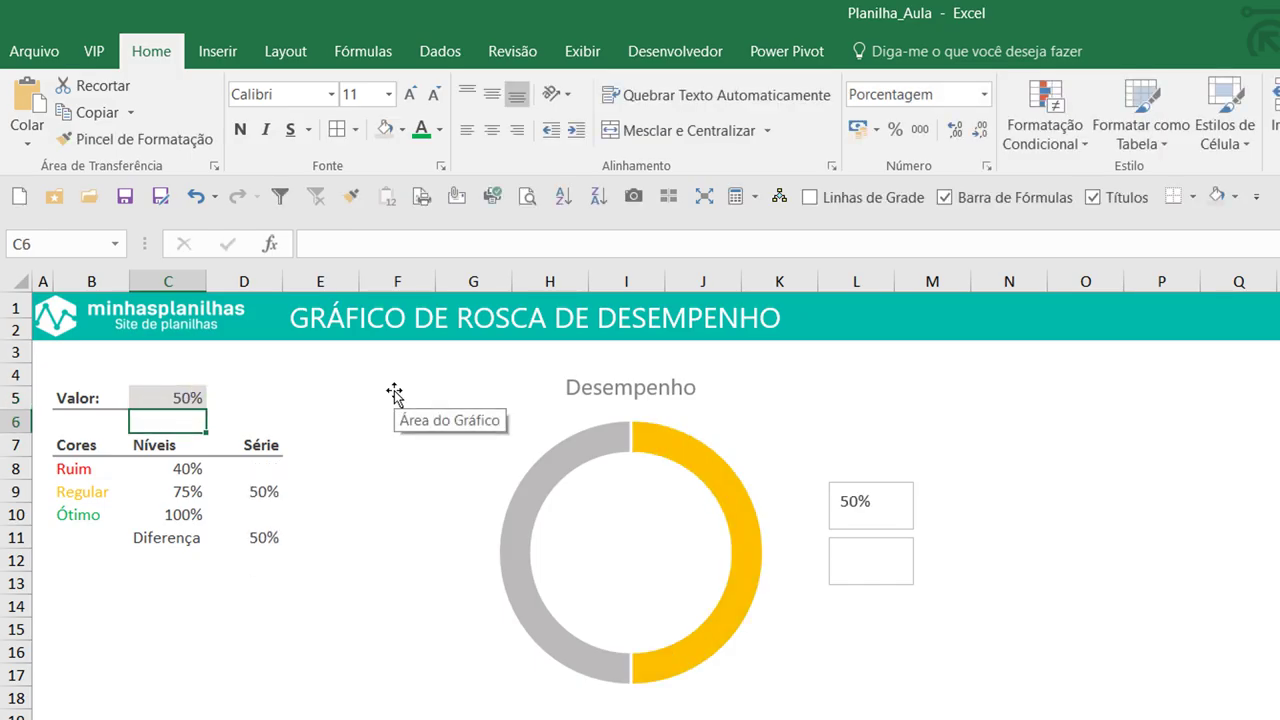
pyautogui.click(896, 487)
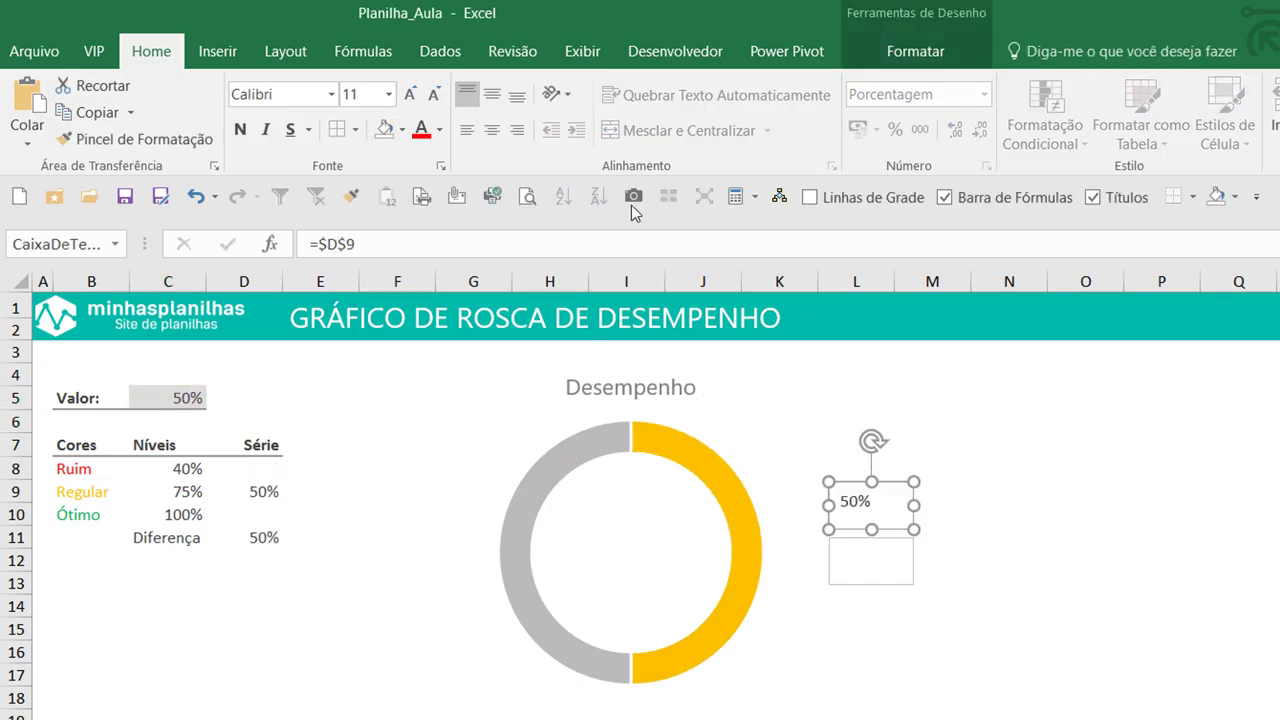
pyautogui.click(918, 55)
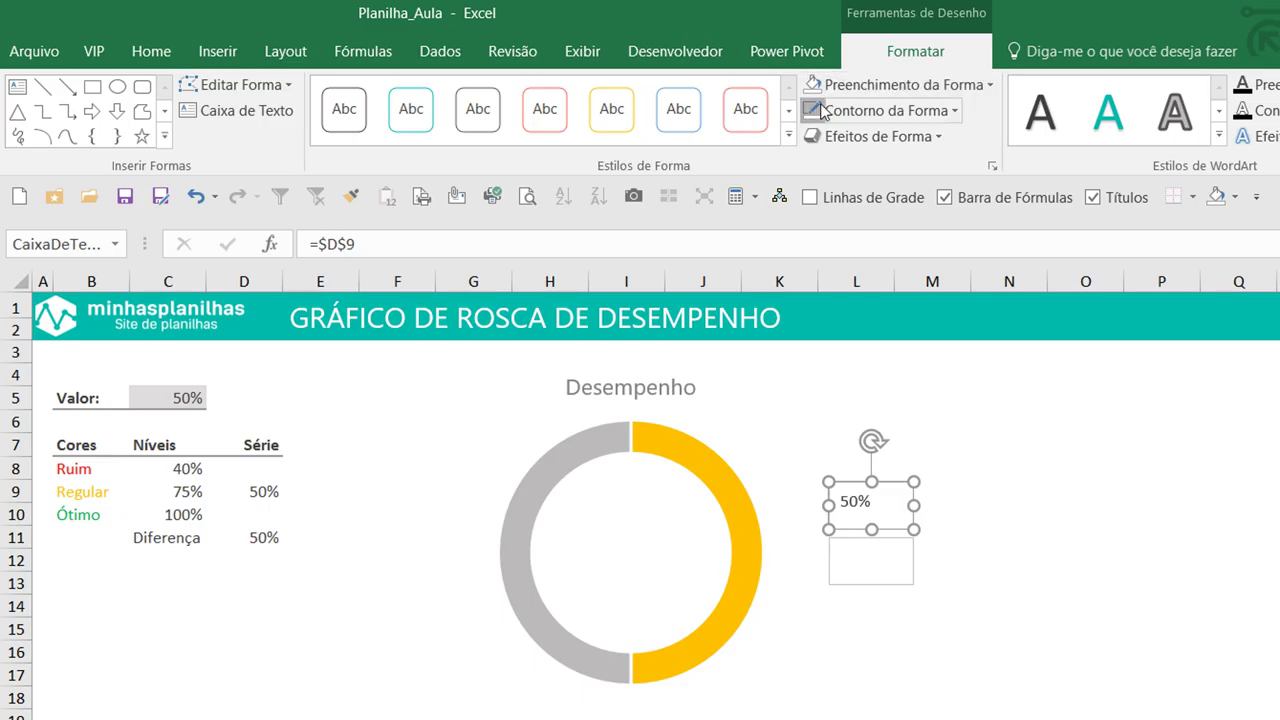
pyautogui.click(155, 55)
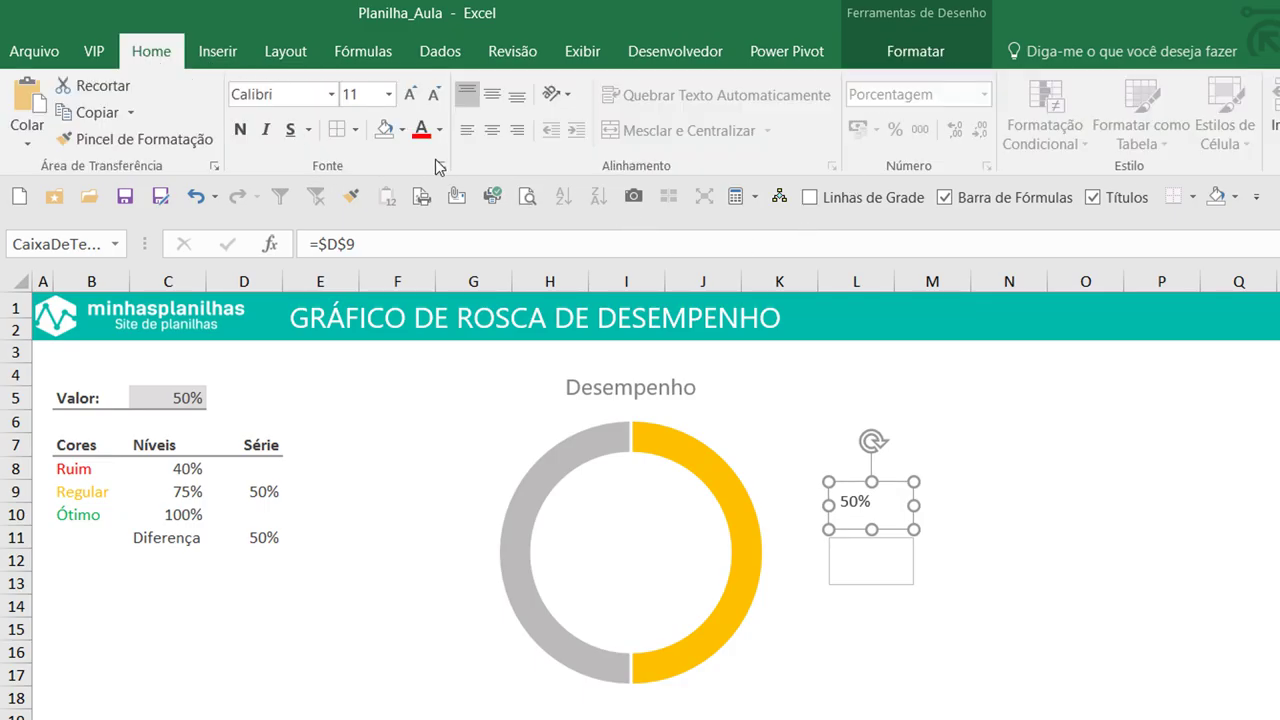
pyautogui.click(492, 94)
pyautogui.click(492, 130)
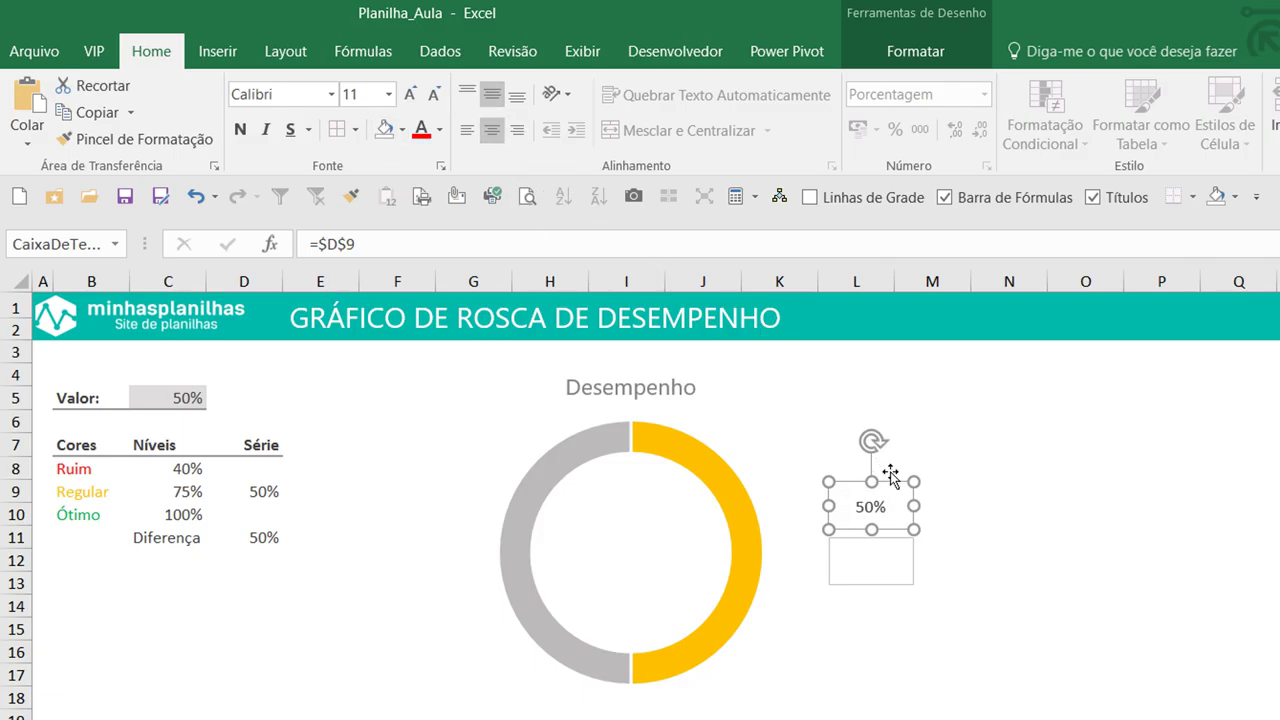
# - Format the 50% label as 36-point bold gold text
pyautogui.click(666, 534)
pyautogui.click(871, 508)
pyautogui.click(355, 94)
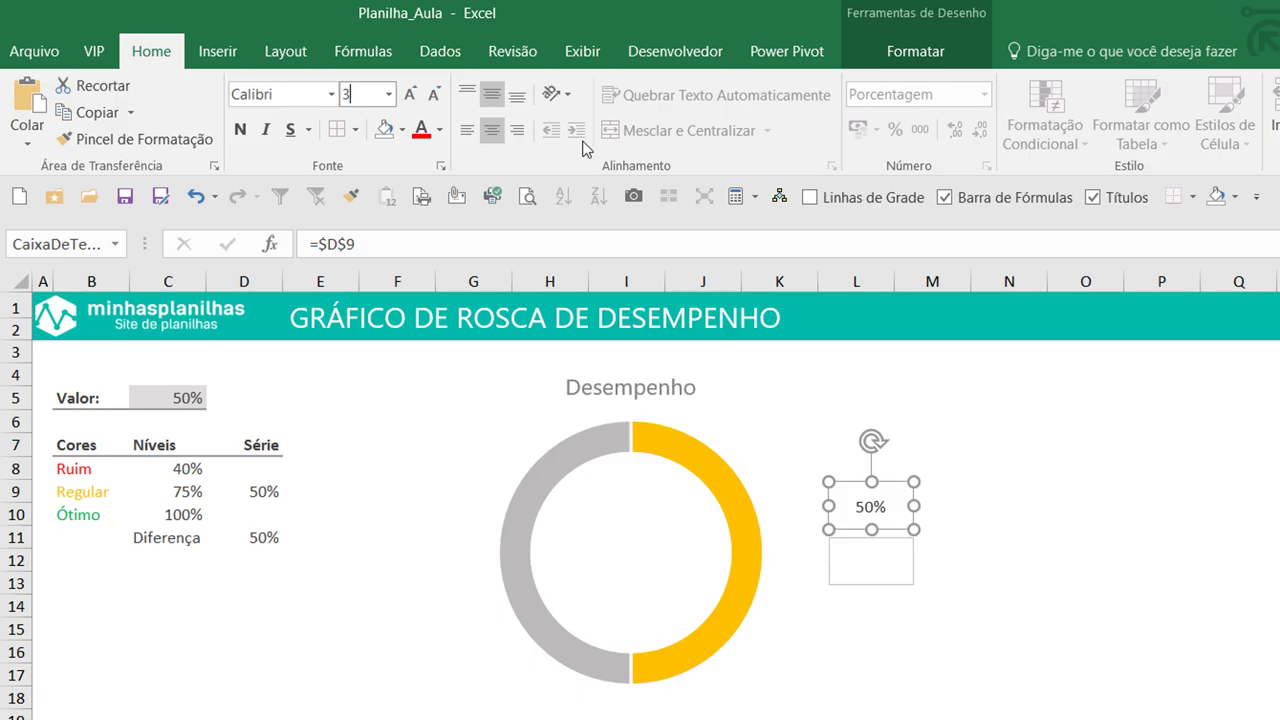
pyautogui.press('Return')
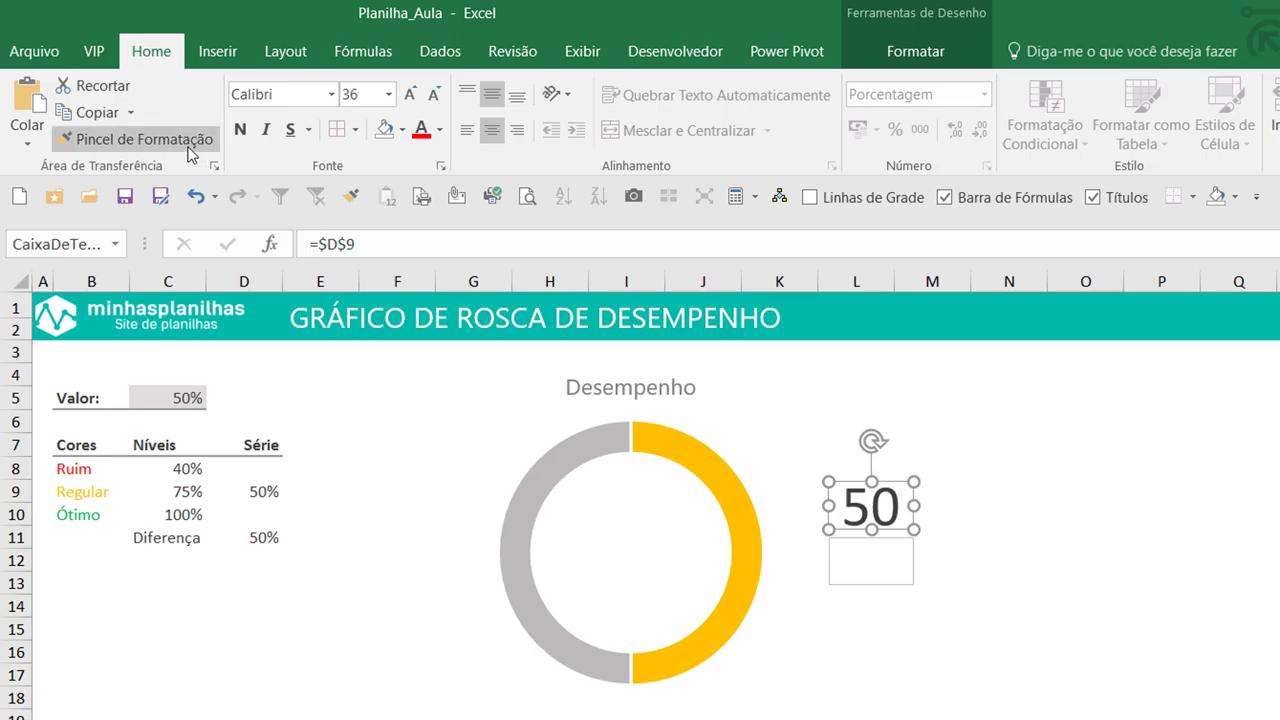
pyautogui.click(240, 129)
pyautogui.click(440, 129)
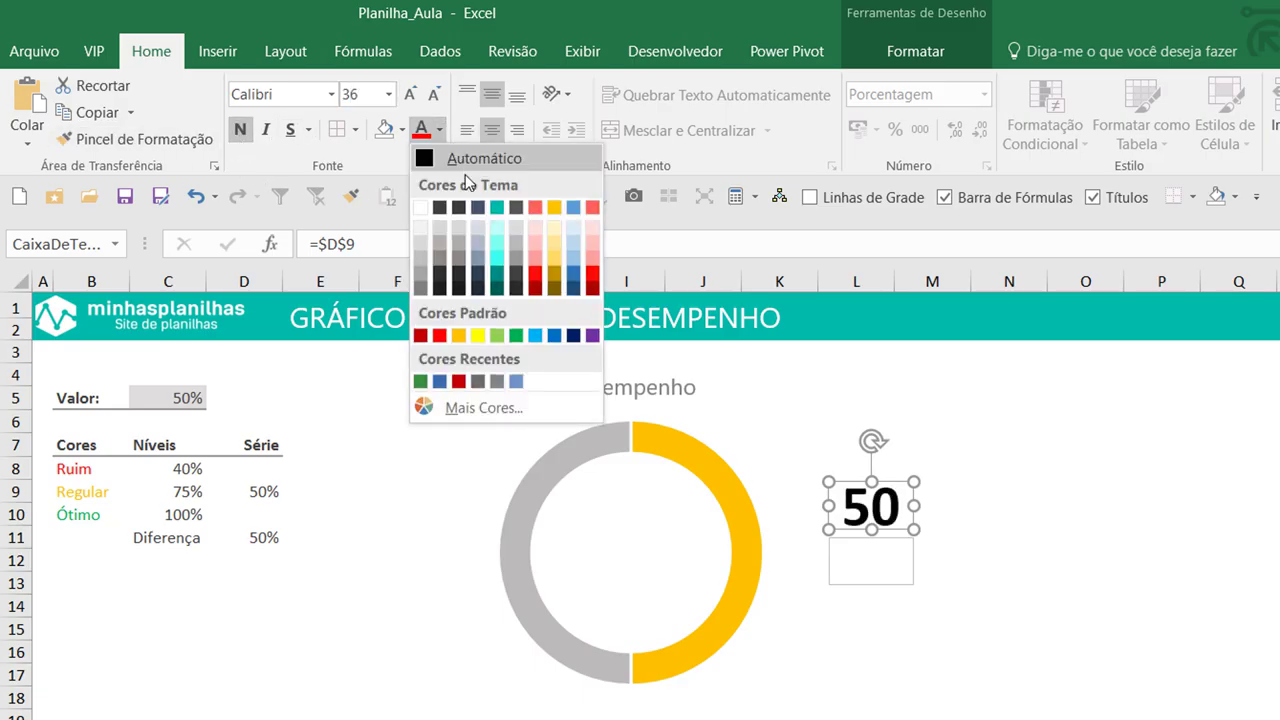
pyautogui.click(553, 207)
# - Enlarge the 50% label box and move it into the doughnut's centre
pyautogui.moveTo(828, 530); pyautogui.dragTo(762, 560)
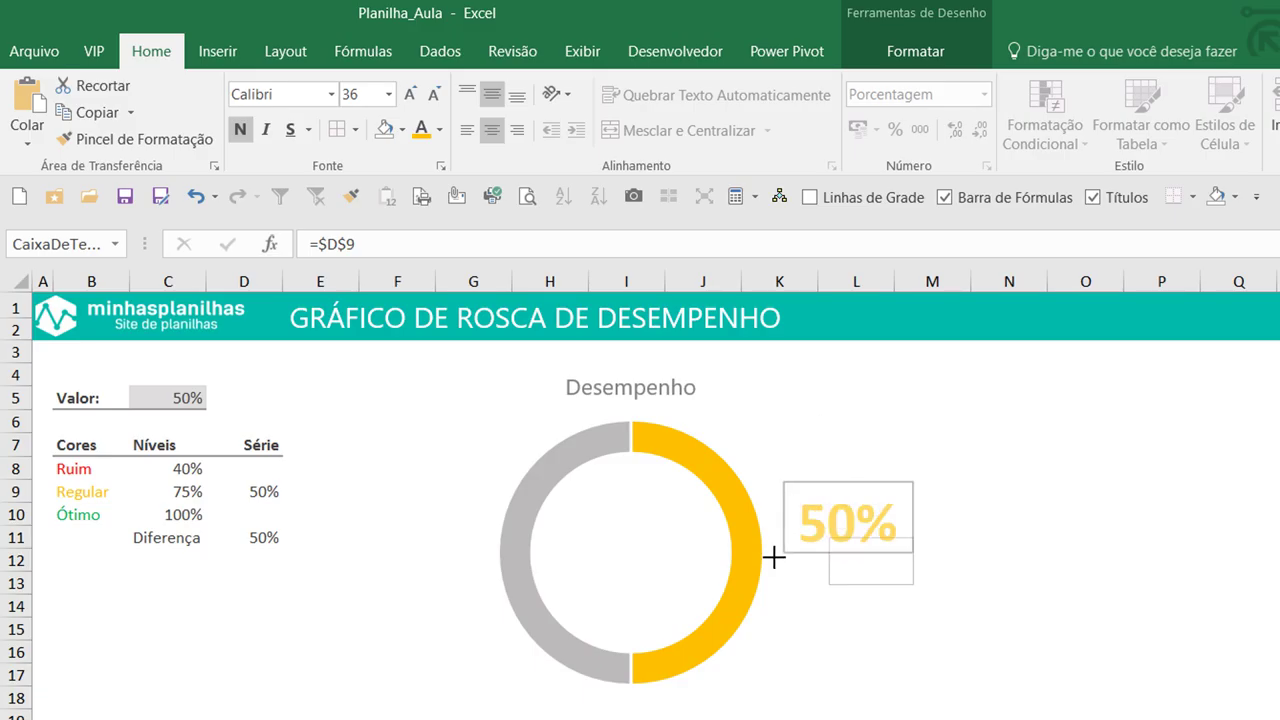
pyautogui.moveTo(875, 490); pyautogui.dragTo(702, 508)
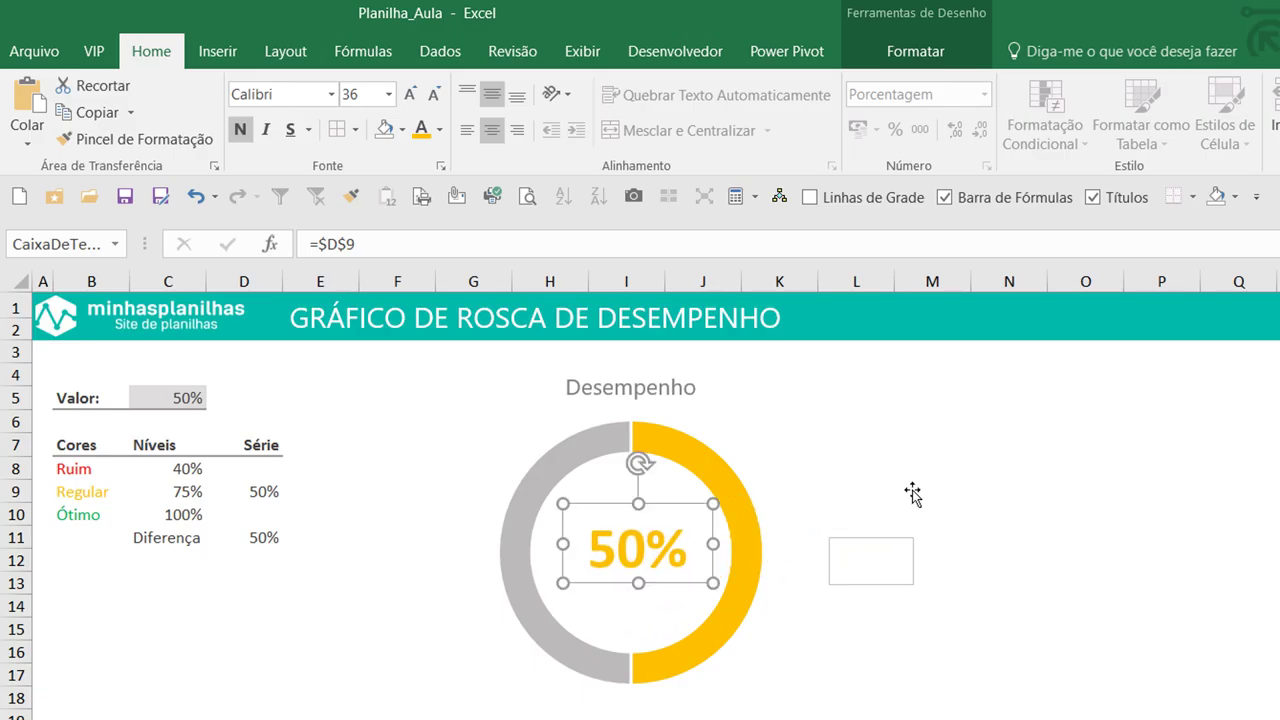
pyautogui.click(896, 540)
pyautogui.click(186, 396)
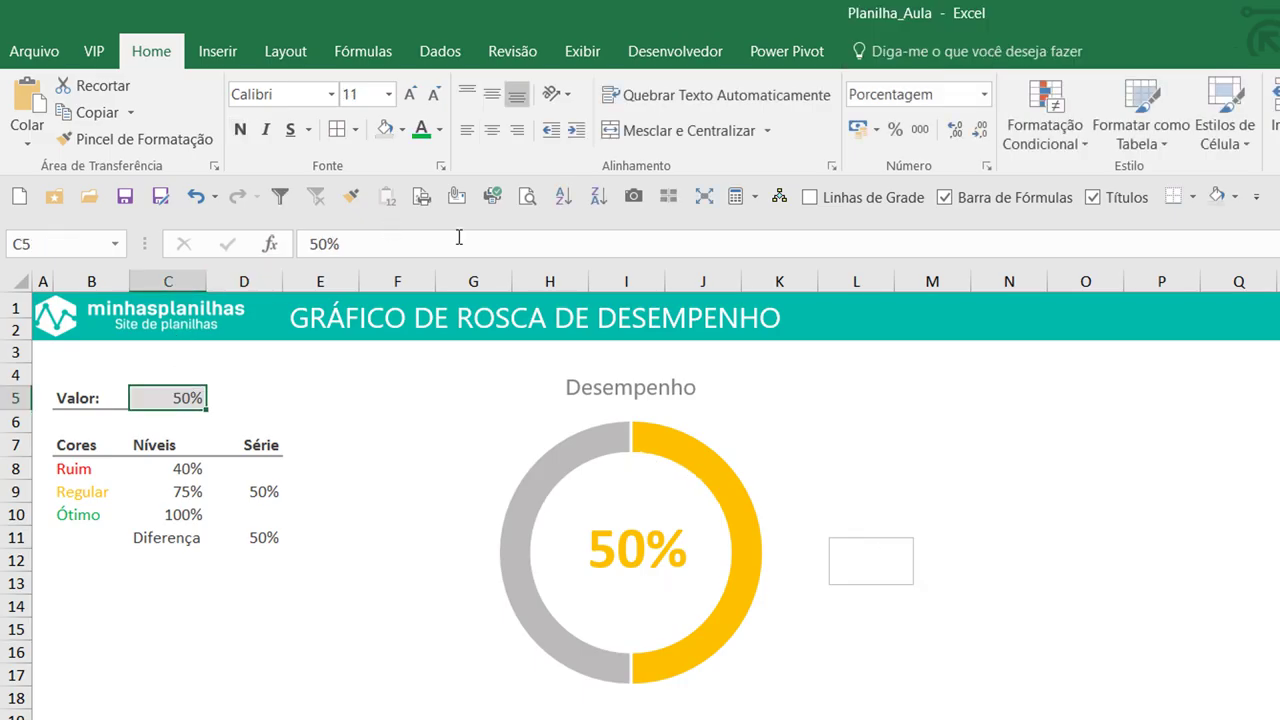
# - Set Valor to 80 and format the 80% label as 36-point bold green text
pyautogui.write('80')
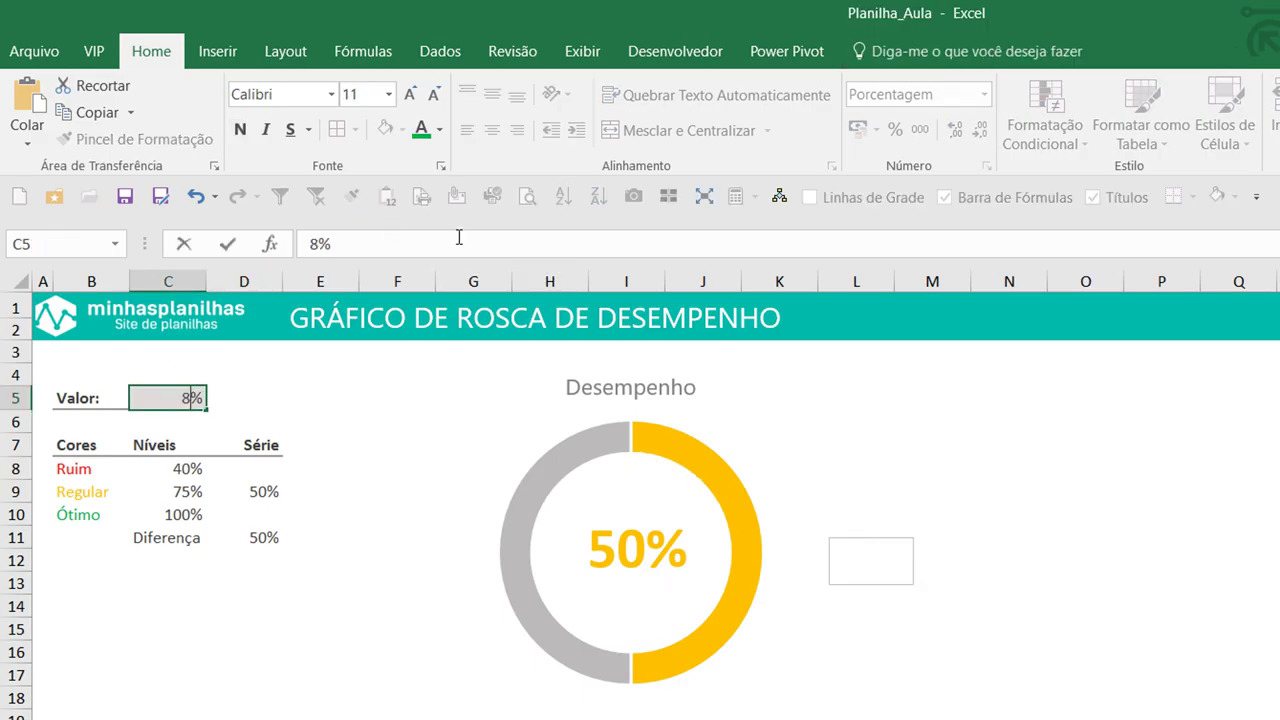
pyautogui.press('Return')
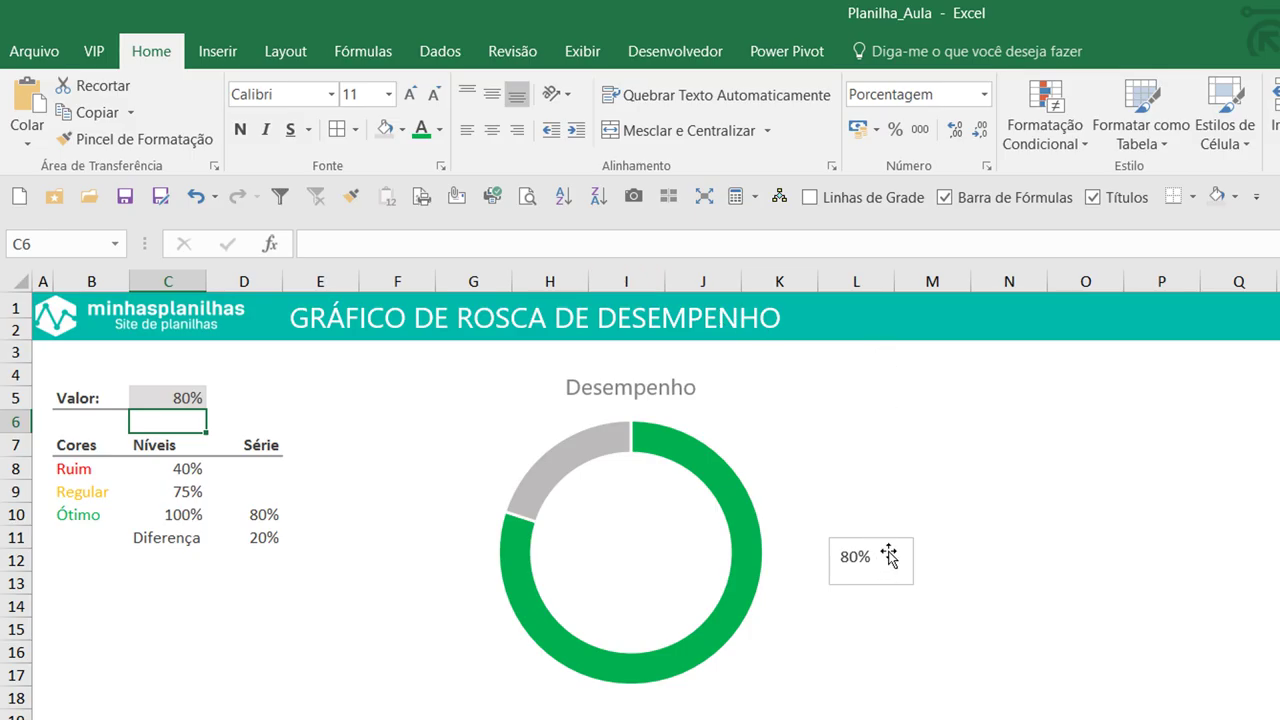
pyautogui.click(890, 556)
pyautogui.click(350, 94)
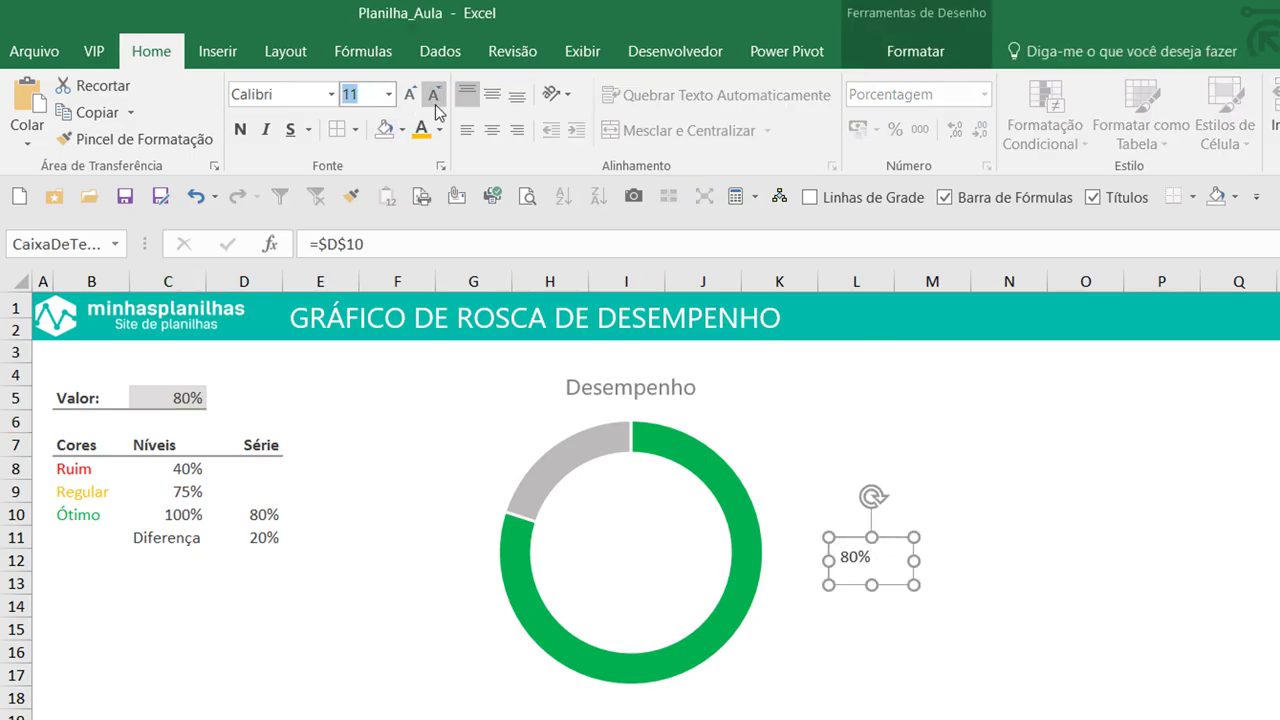
pyautogui.write('36')
pyautogui.press('Return')
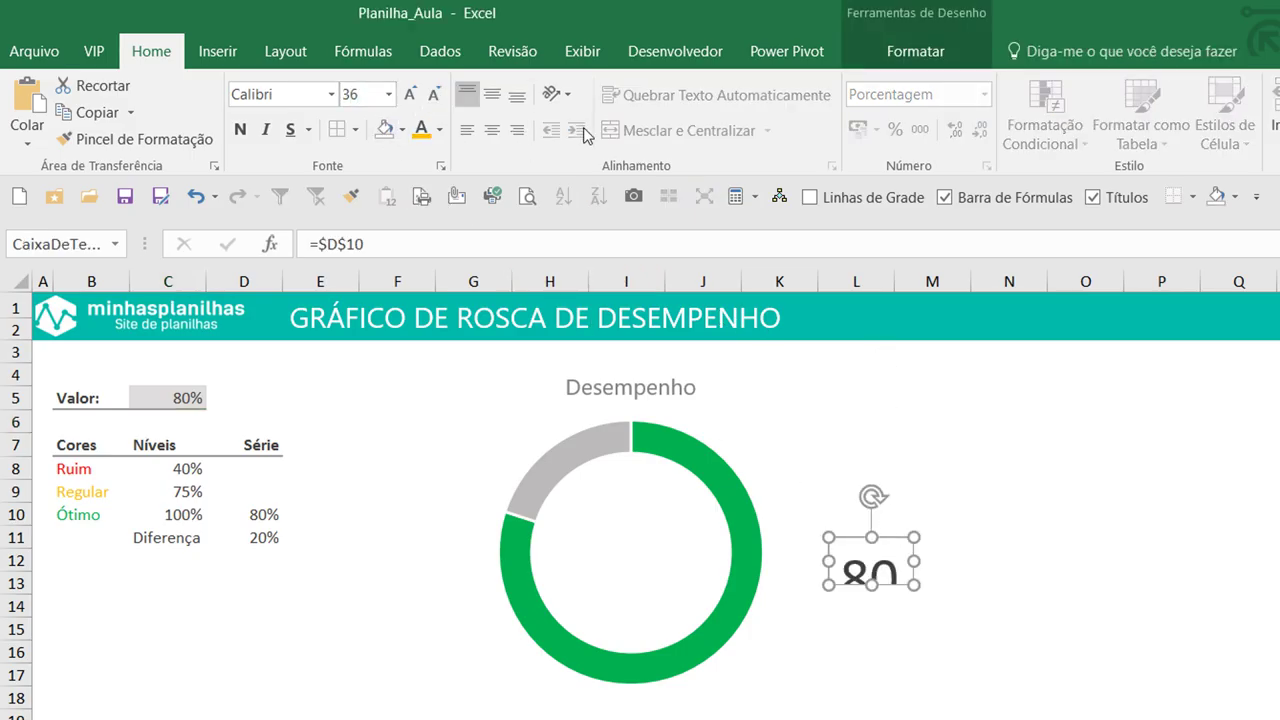
pyautogui.click(439, 129)
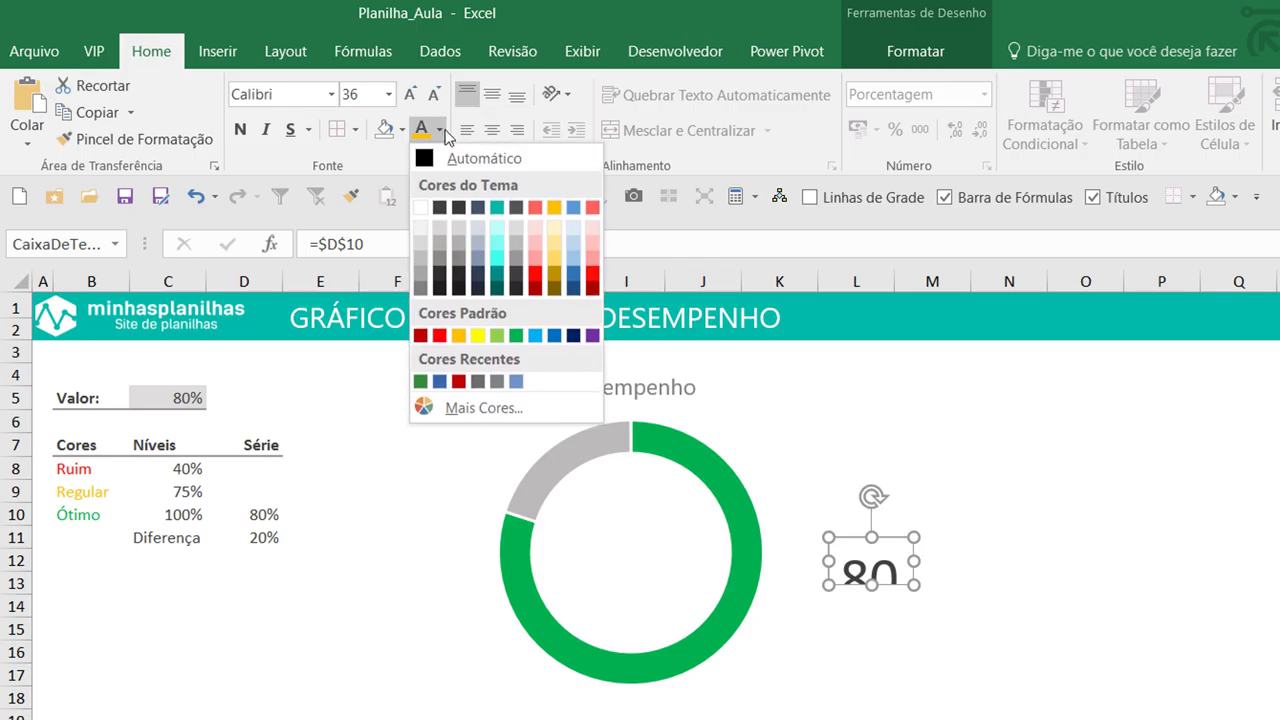
pyautogui.click(516, 335)
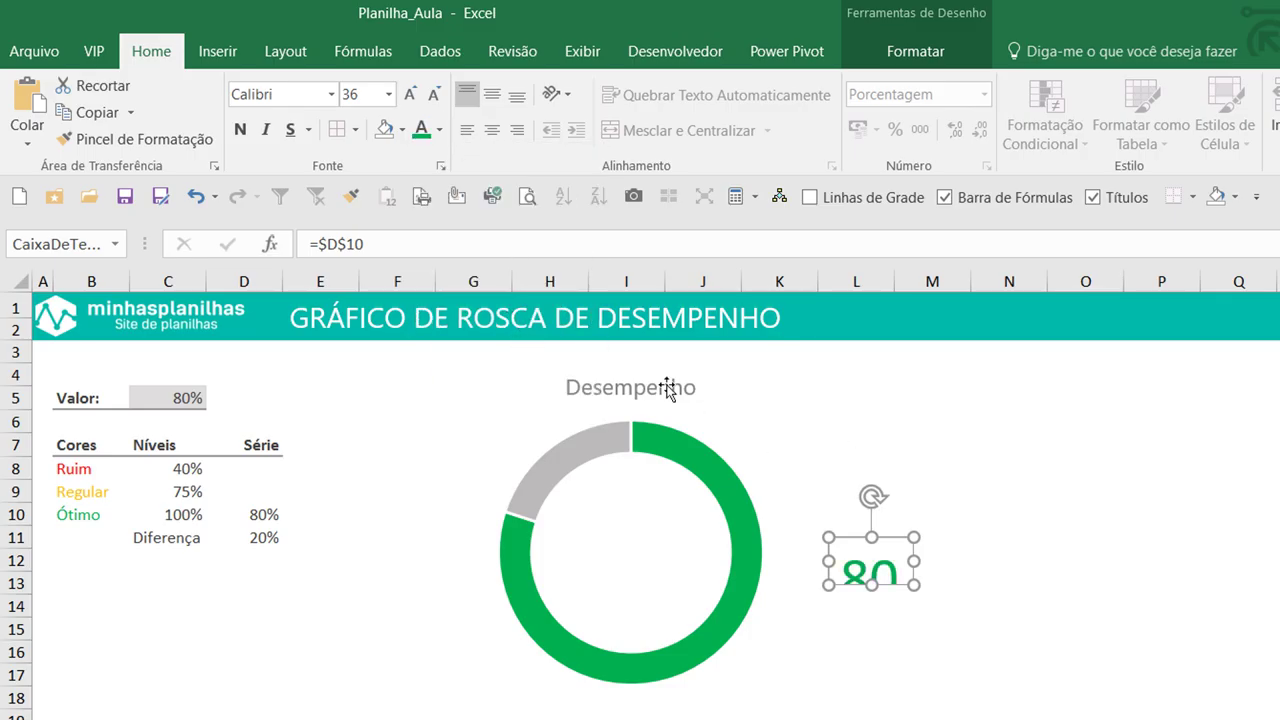
pyautogui.click(240, 129)
# - Enlarge the 80% label, centre its text, and move it into the doughnut's centre
pyautogui.moveTo(913, 584); pyautogui.dragTo(990, 623)
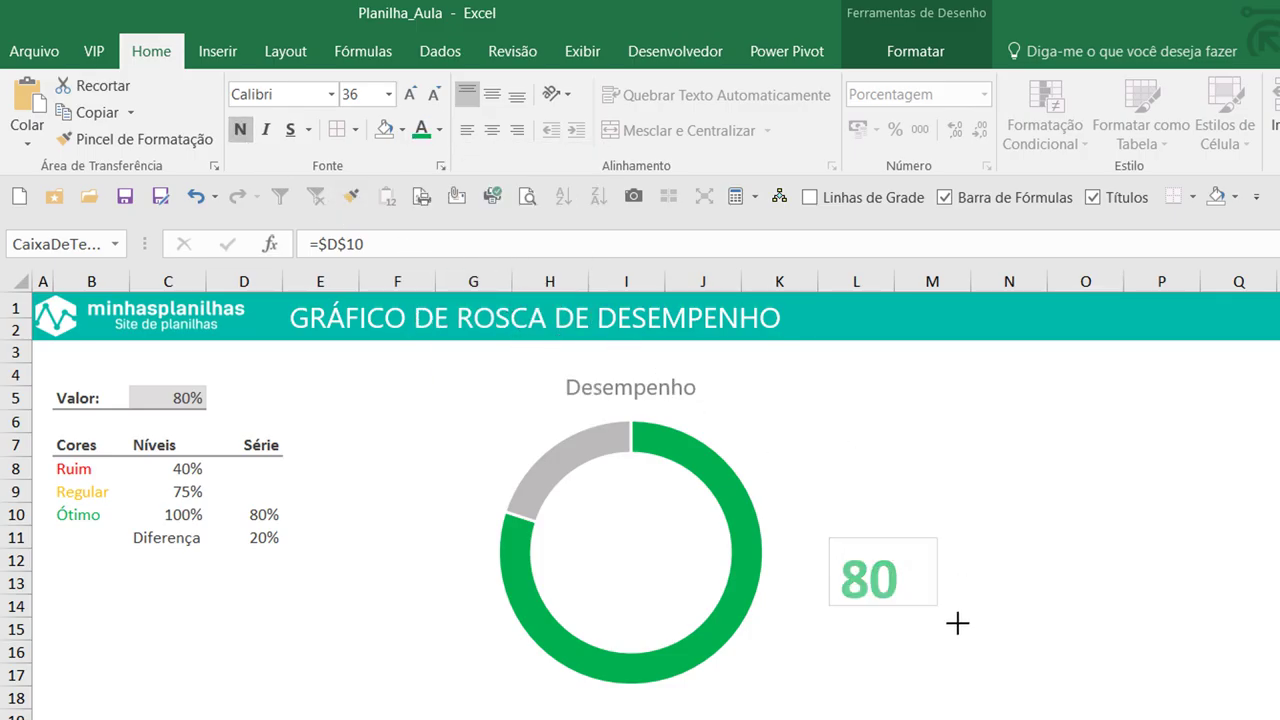
pyautogui.click(491, 94)
pyautogui.click(491, 130)
pyautogui.moveTo(957, 543); pyautogui.dragTo(676, 510)
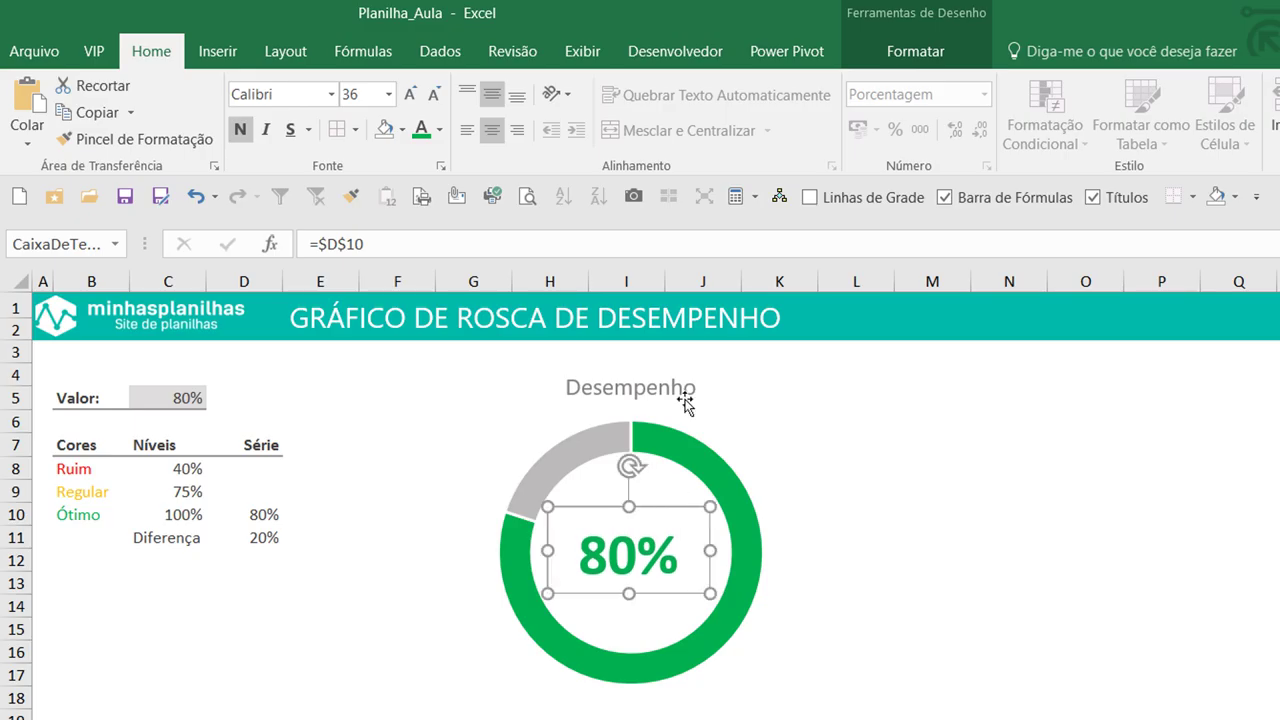
pyautogui.click(955, 50)
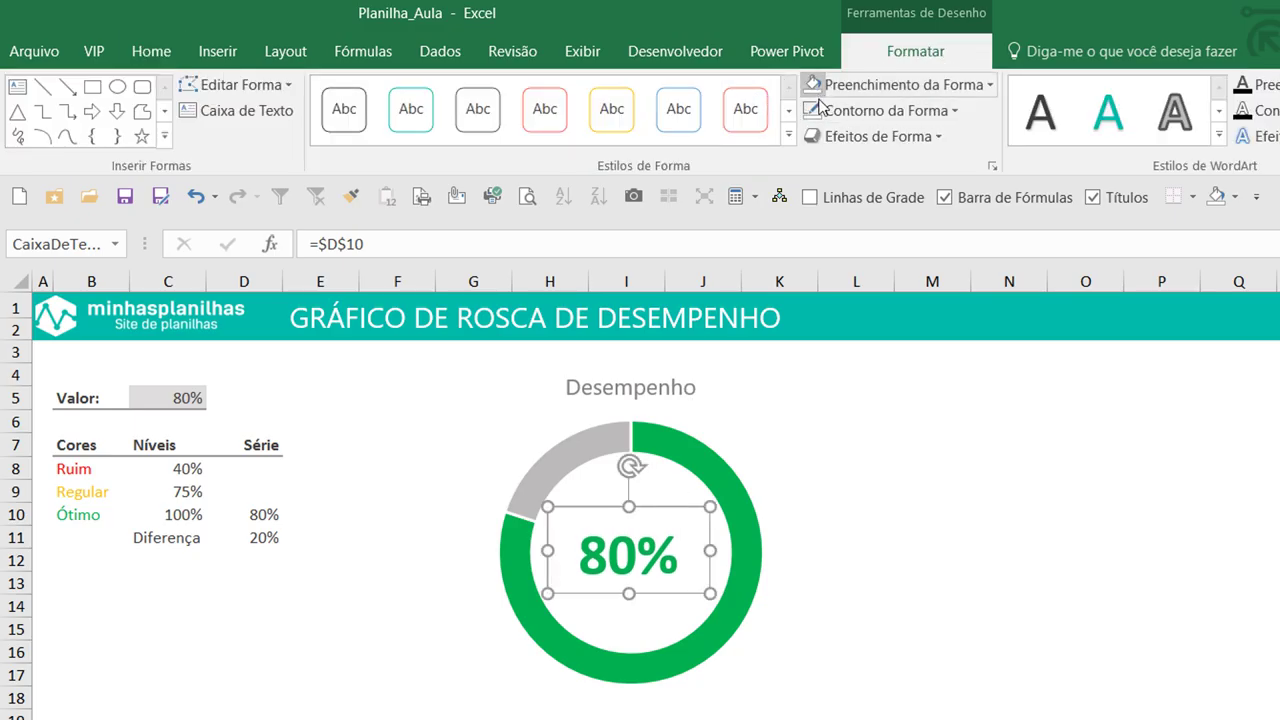
pyautogui.click(1073, 512)
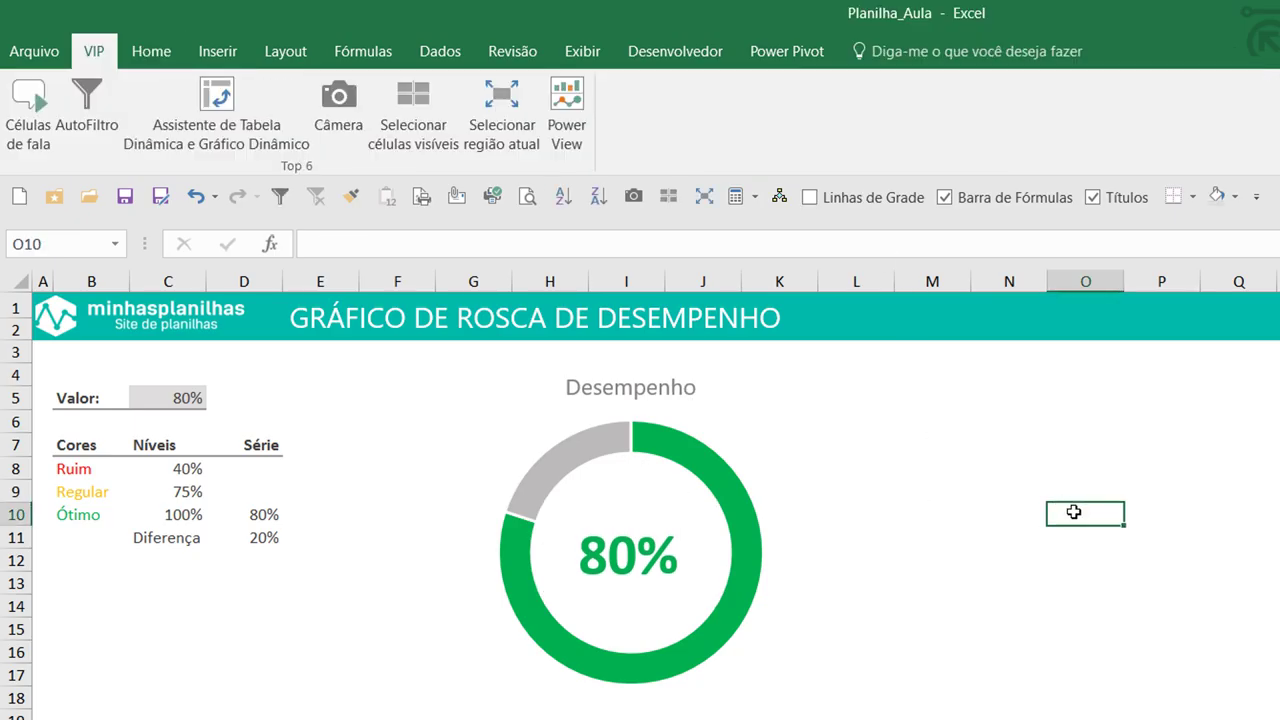
# - Test Valor values 30 and 39 in C5 to check the red colouring
pyautogui.click(956, 510)
pyautogui.click(189, 396)
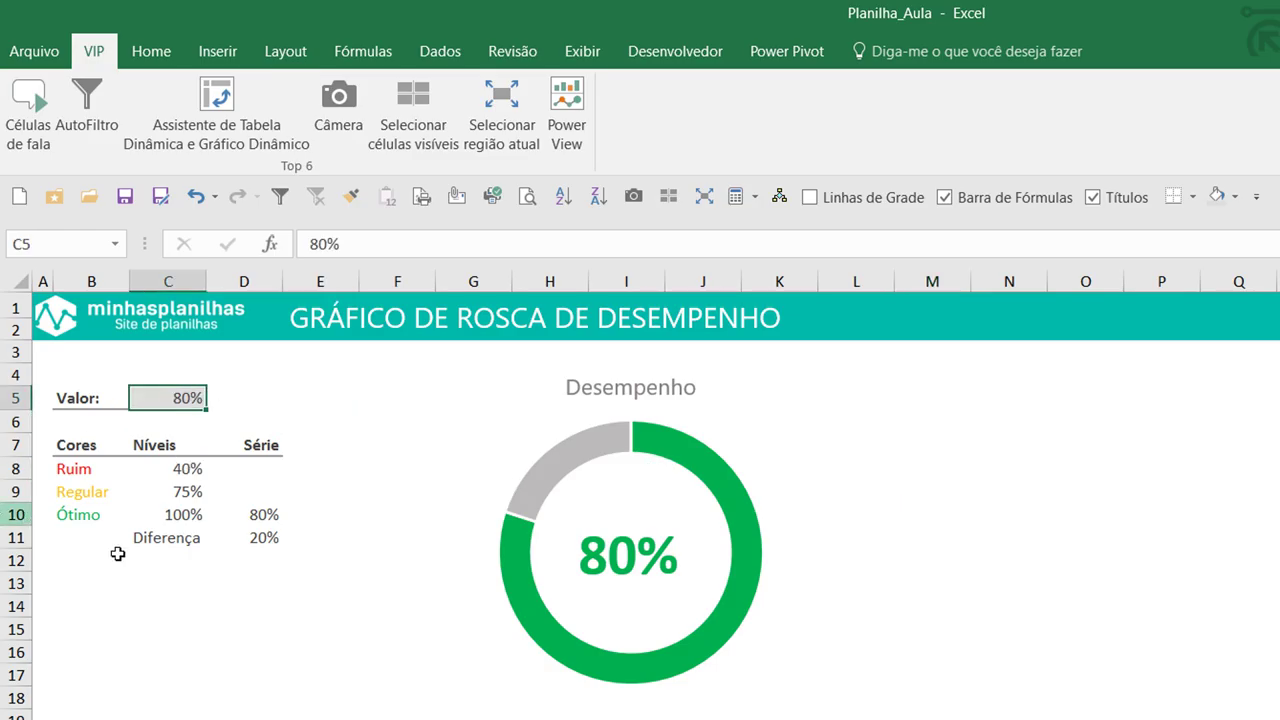
pyautogui.write('30')
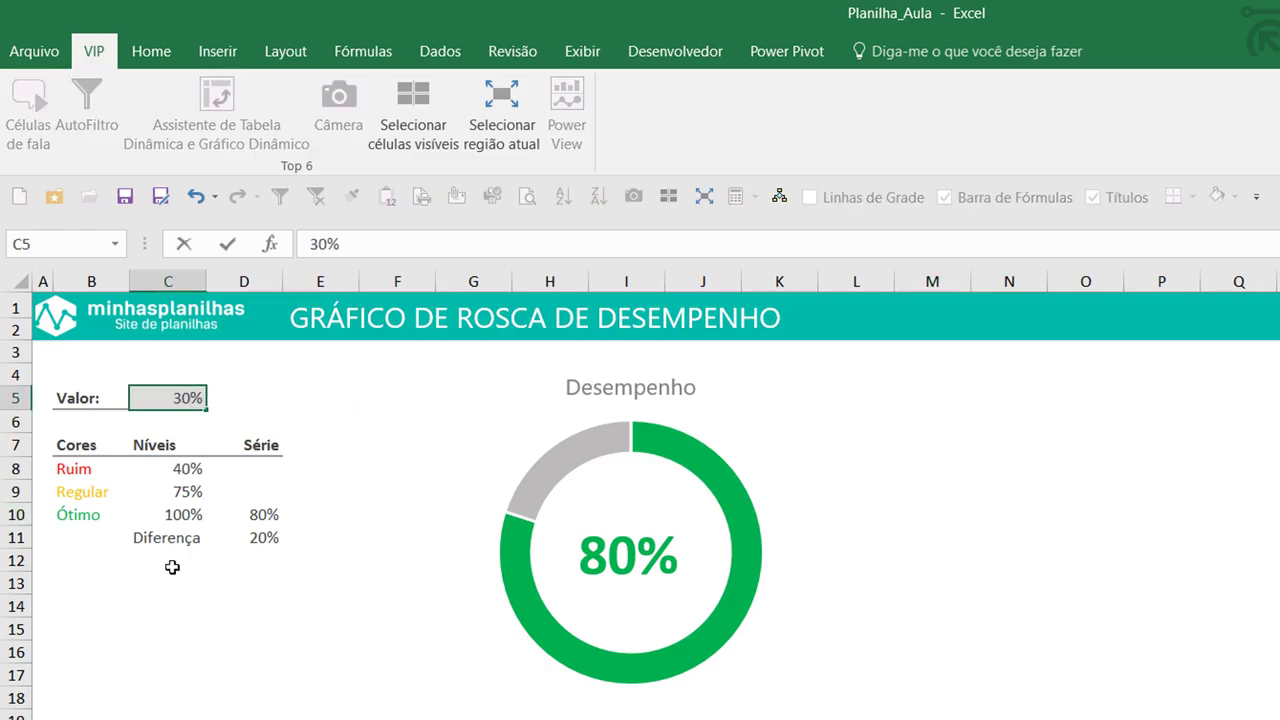
pyautogui.press('Return')
pyautogui.press('Up')
pyautogui.press('Up')
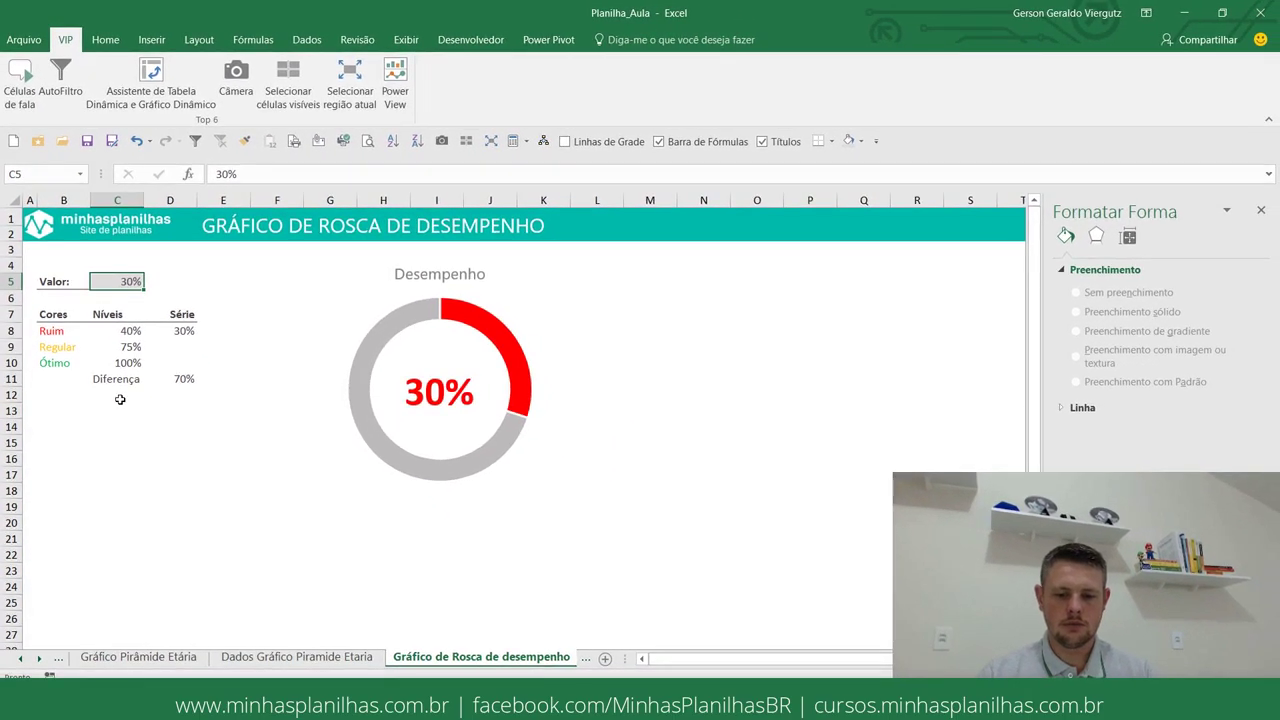
pyautogui.write('39')
pyautogui.press('Return')
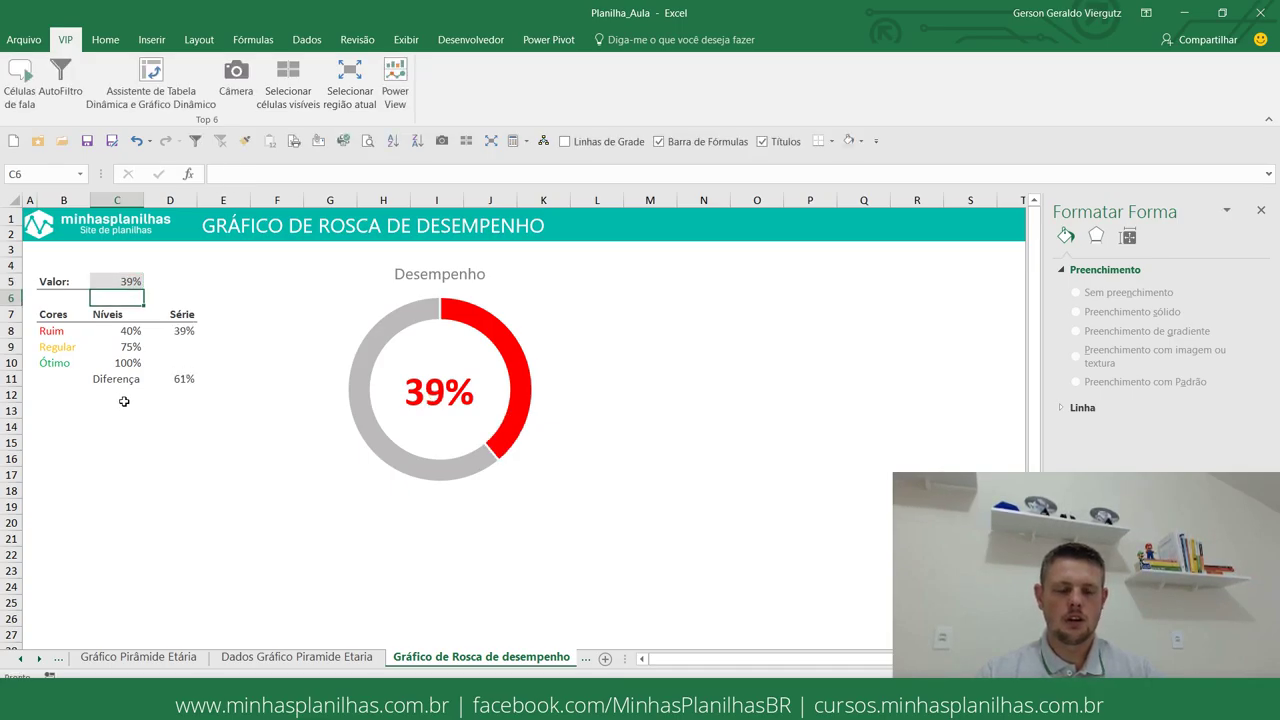
# - Test Valor values 40, 41 and 76 in C5, ending on green 76%
pyautogui.press('Up')
pyautogui.write('40')
pyautogui.press('Return')
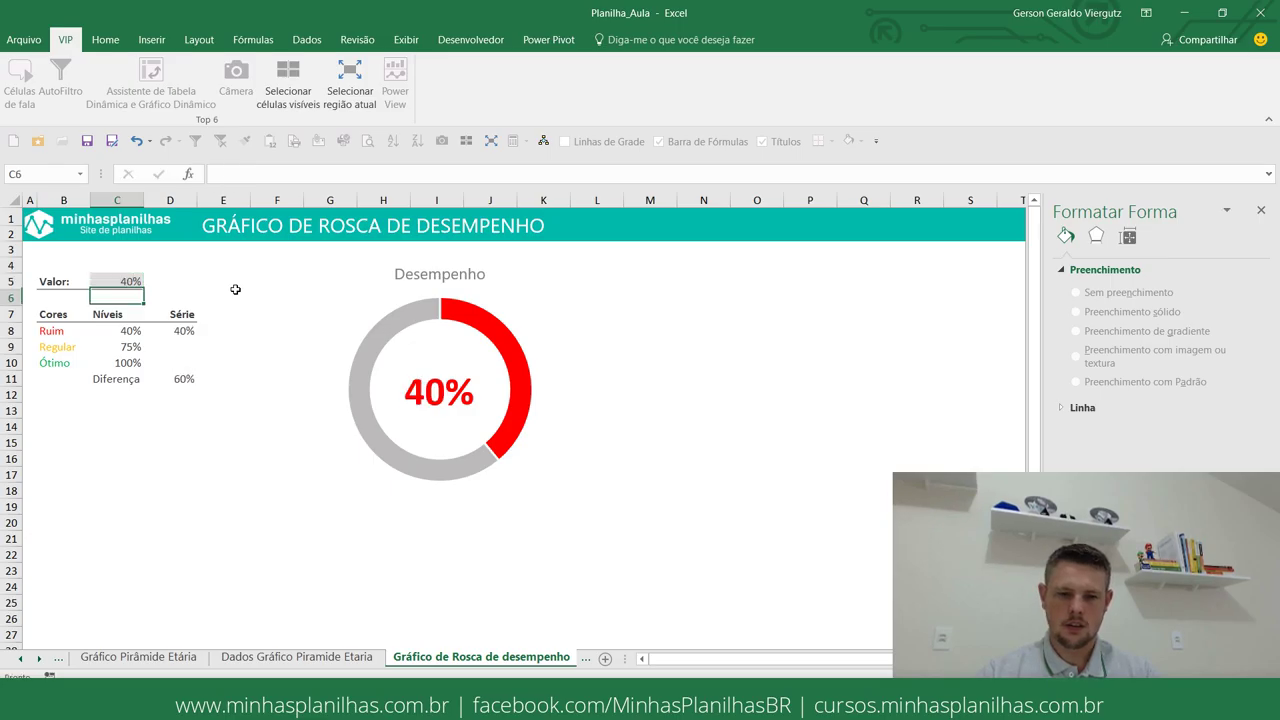
pyautogui.click(117, 282)
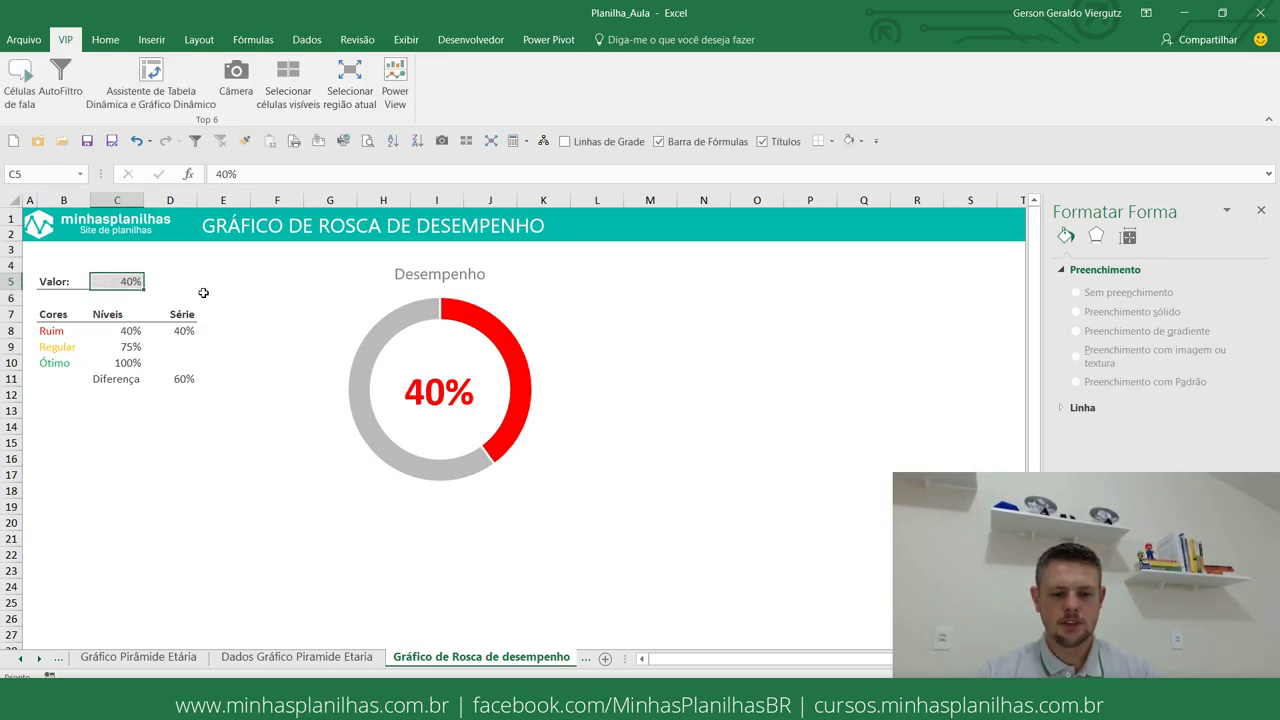
pyautogui.write('4')
pyautogui.press('Return')
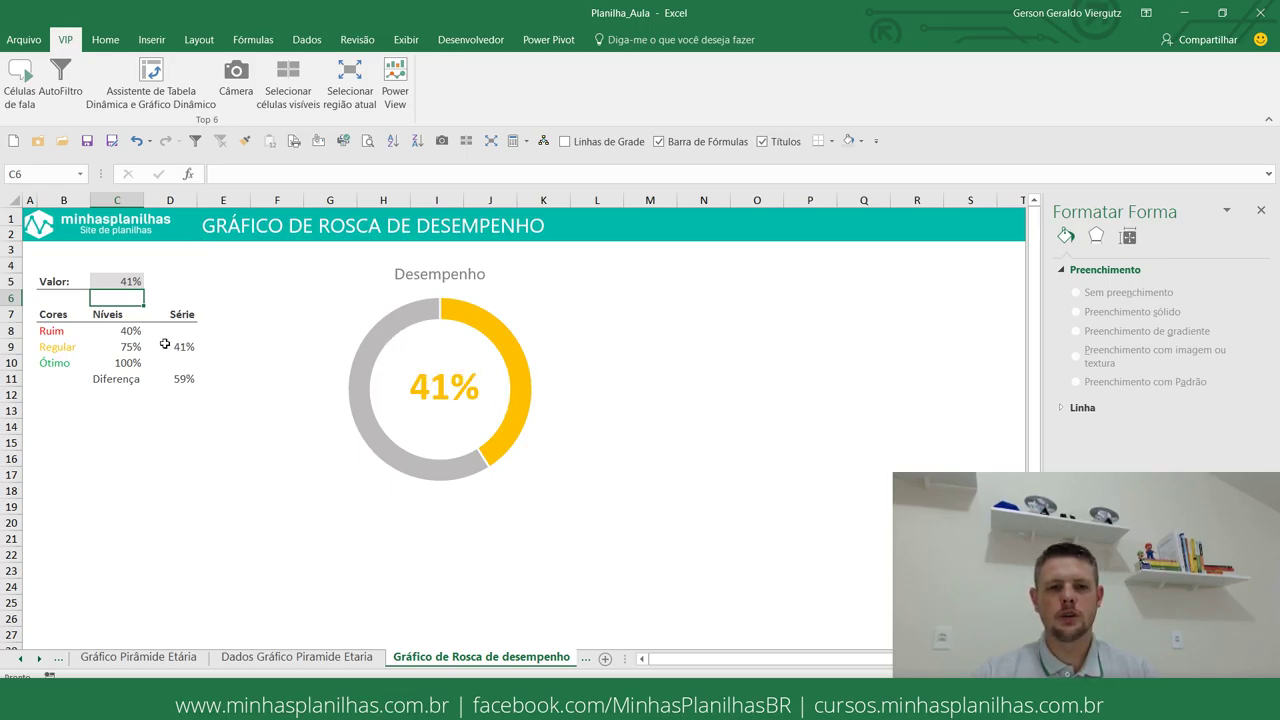
pyautogui.click(114, 278)
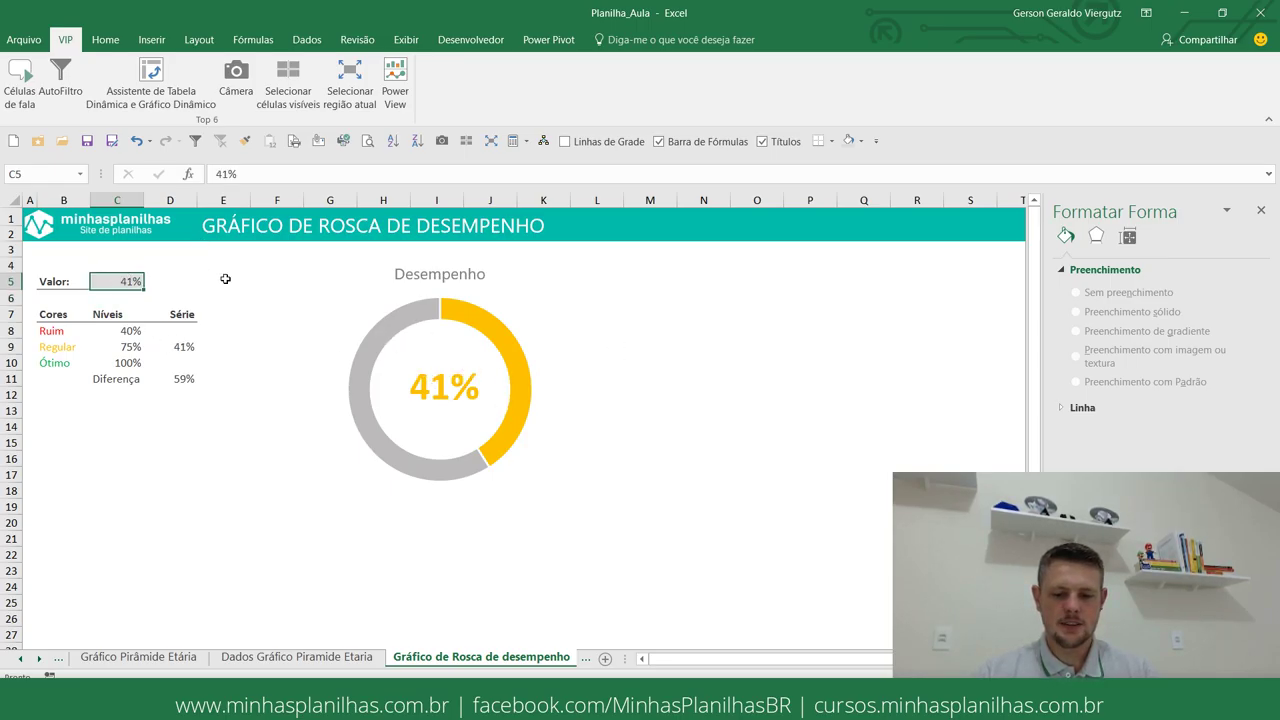
pyautogui.write('76')
pyautogui.press('Return')
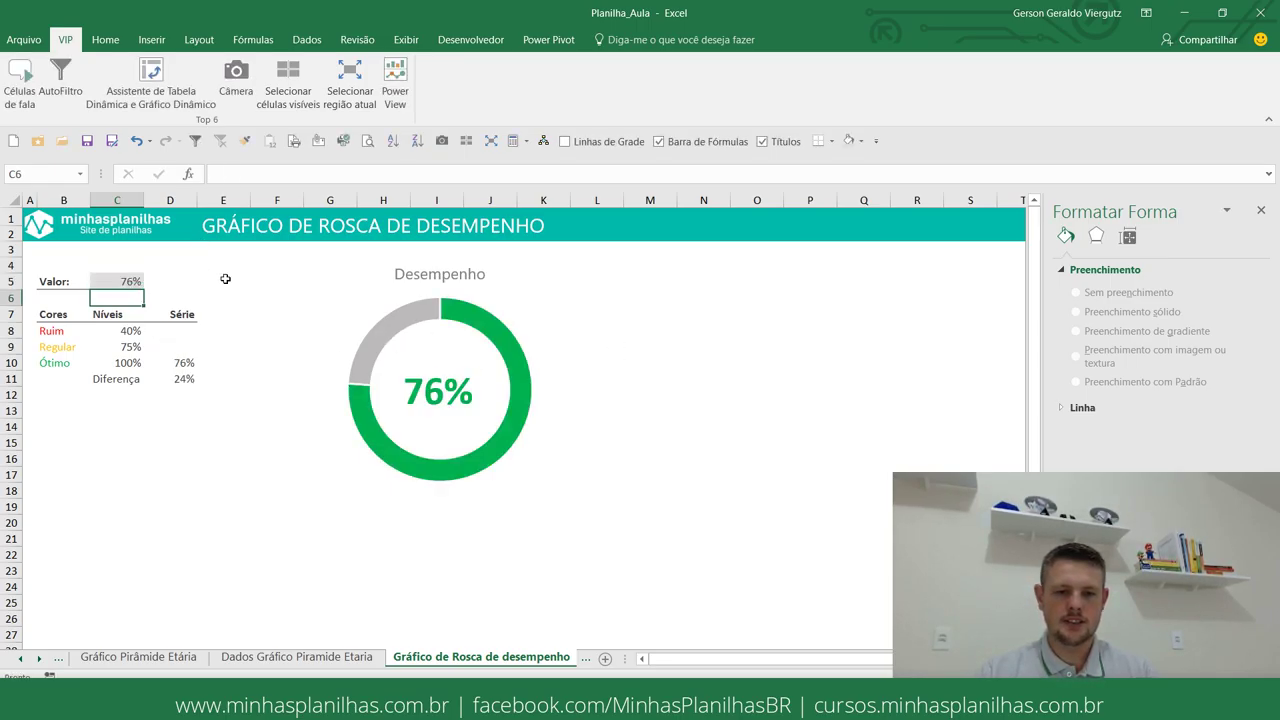